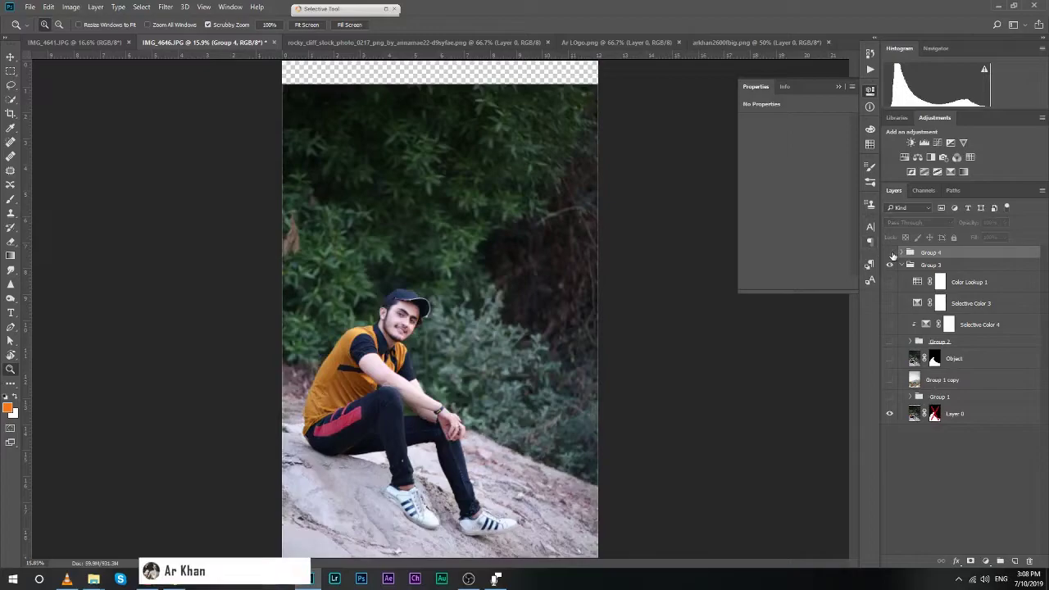
# Toggle Group 4's visibility for before/after, leaving the finished composite showing.
pyautogui.click(891, 254)
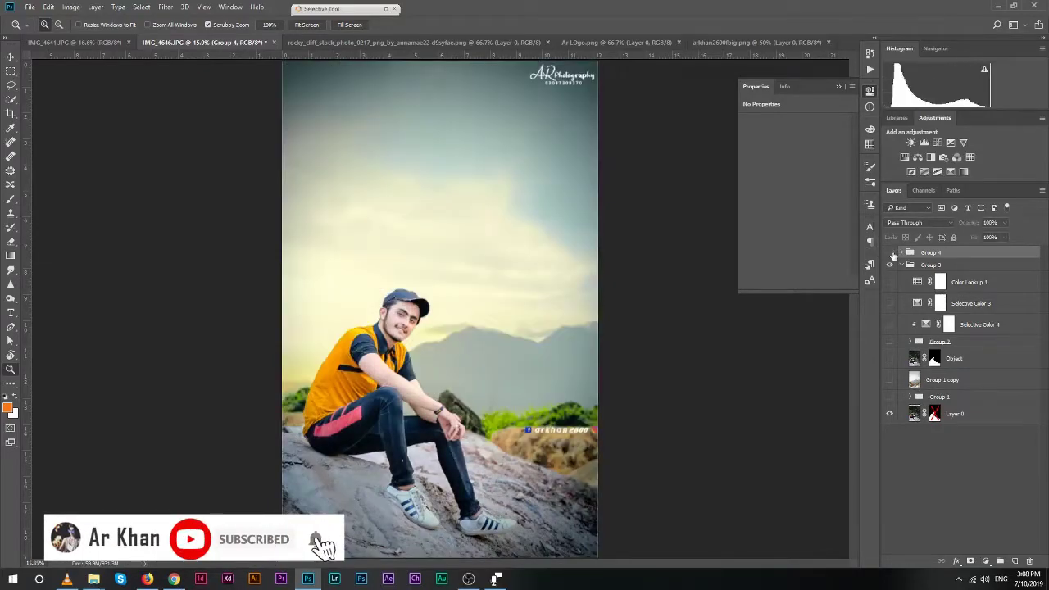
pyautogui.click(891, 254)
pyautogui.click(891, 253)
pyautogui.click(891, 253)
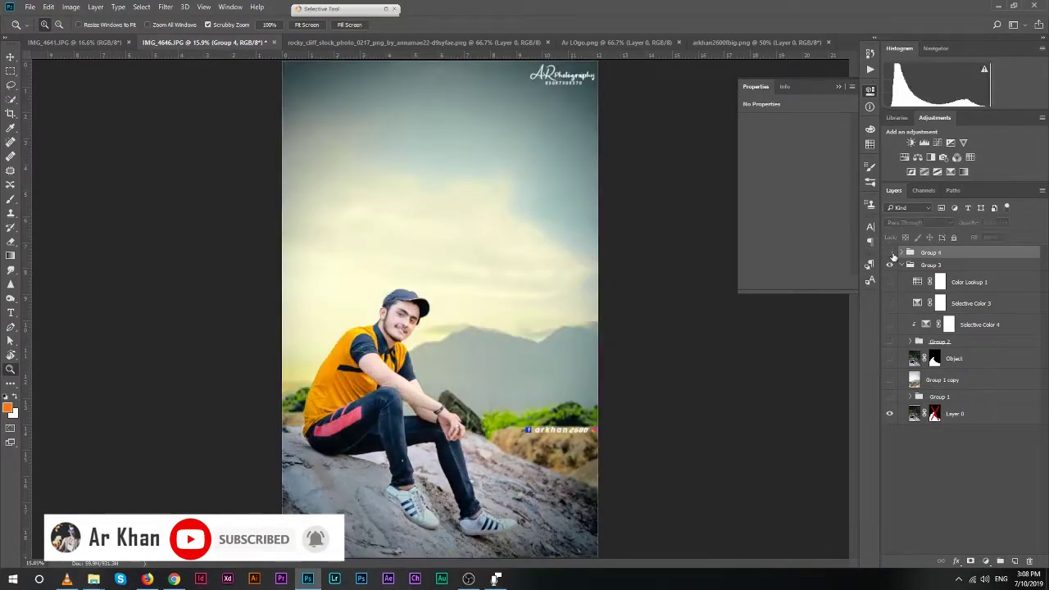
pyautogui.click(891, 254)
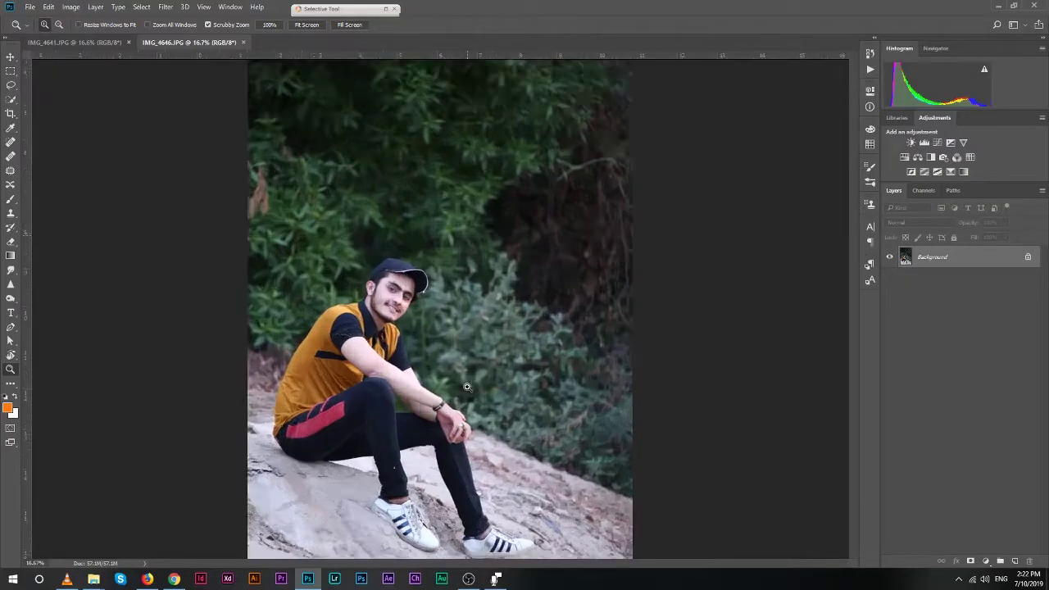
# Zoom in on the hands and Quick Select the arm up to the shirt.
pyautogui.moveTo(467, 387); pyautogui.dragTo(519, 361)
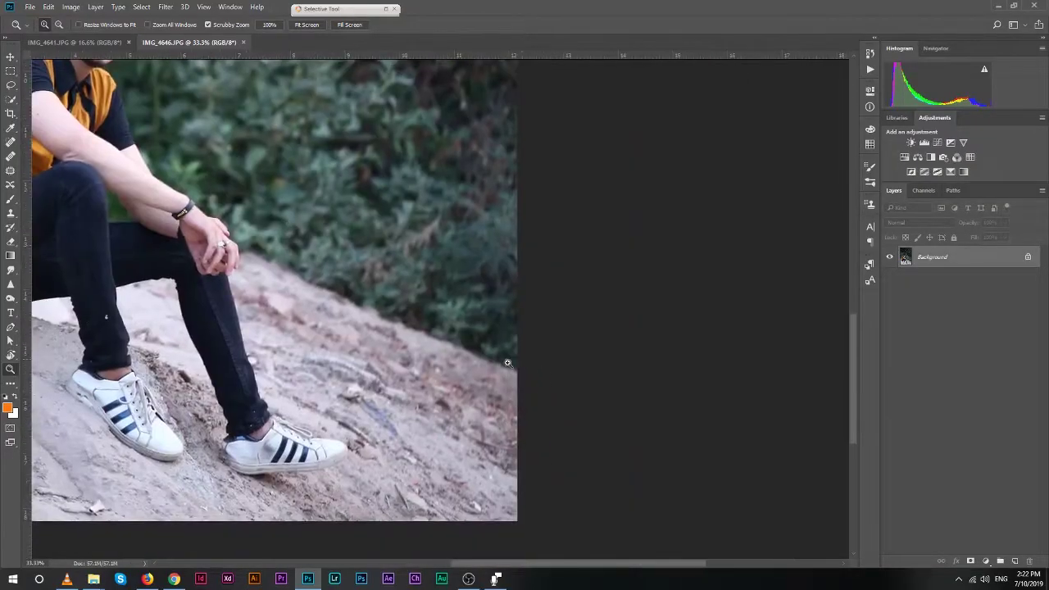
pyautogui.hotkey('ctrl', '0')
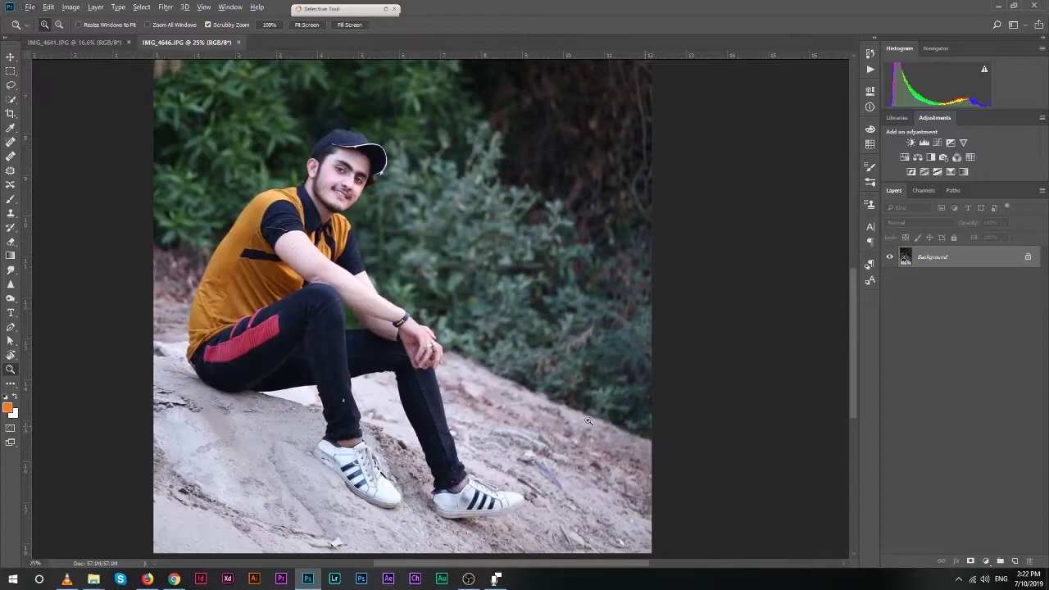
pyautogui.moveTo(527, 177); pyautogui.dragTo(596, 431)
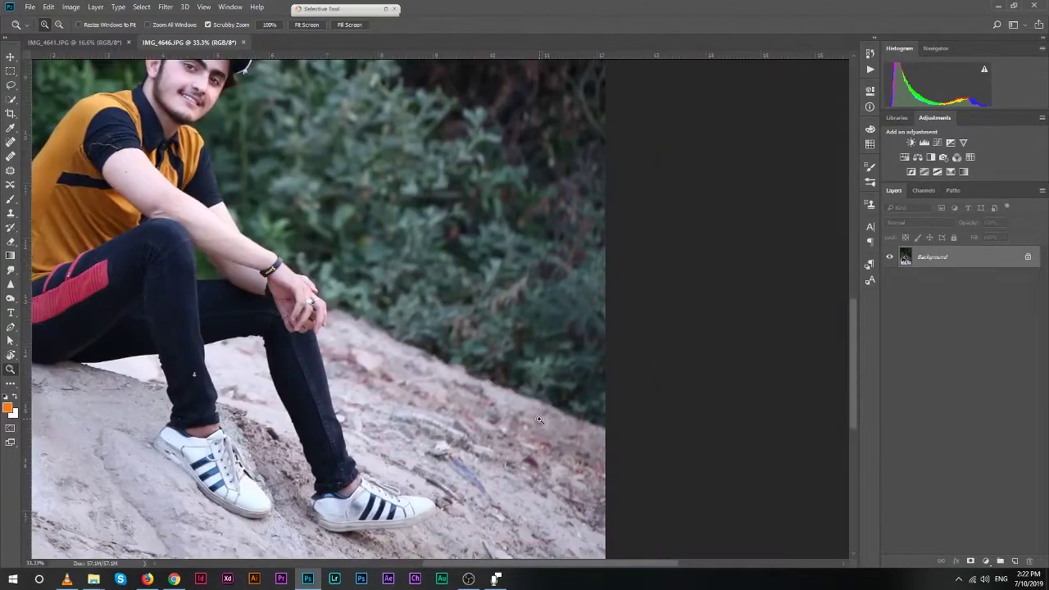
pyautogui.press('w')
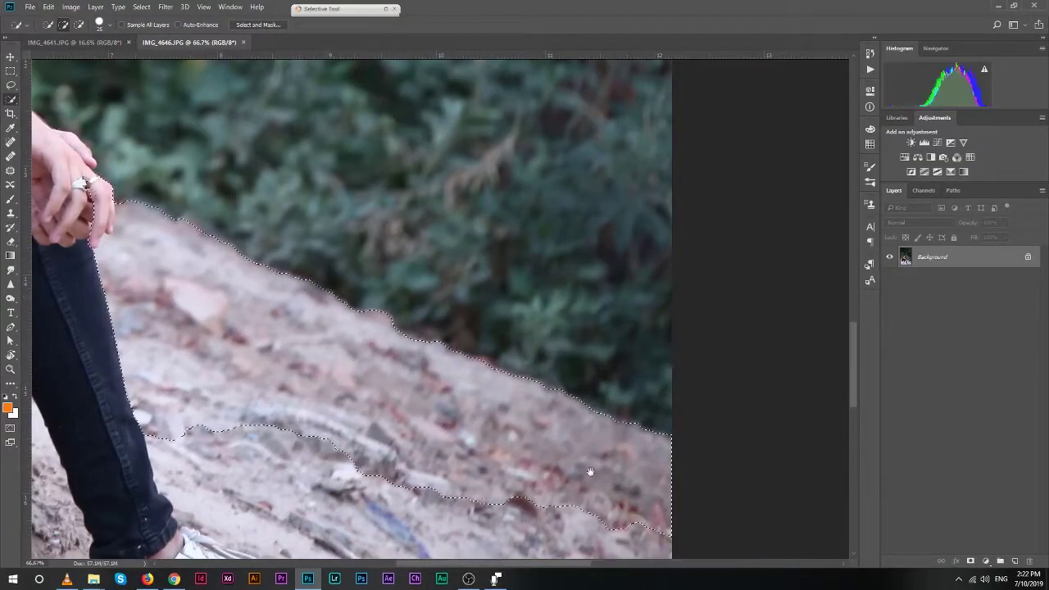
pyautogui.scroll(3, 216, 288)
pyautogui.hscroll(-5, 217, 288)
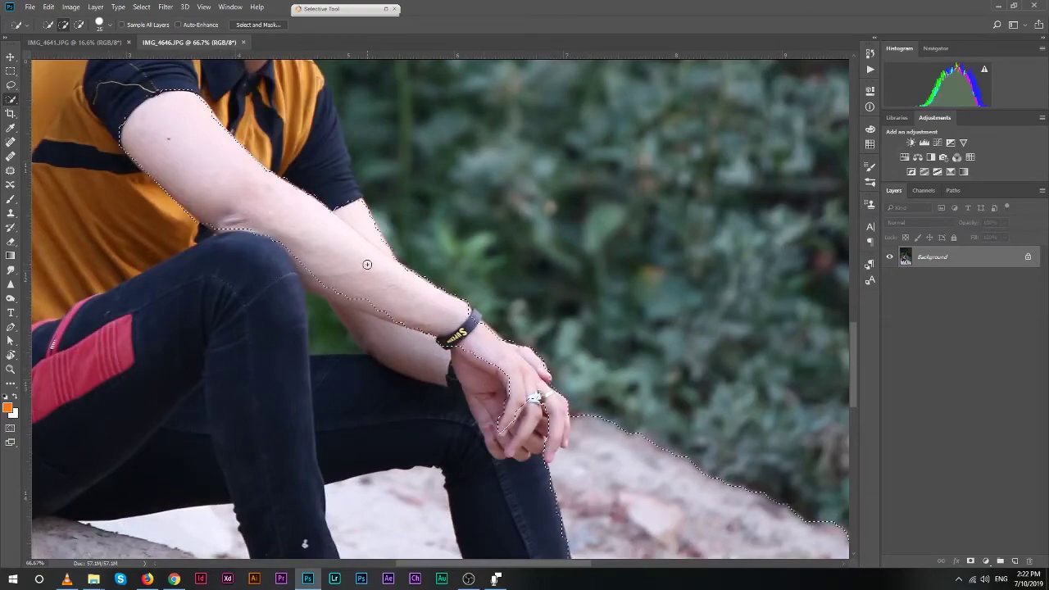
pyautogui.moveTo(367, 264); pyautogui.dragTo(335, 130)
# Extend the selection over the mouth, chin, hair and top of the cap.
pyautogui.scroll(3, 417, 293)
pyautogui.hscroll(-2, 417, 293)
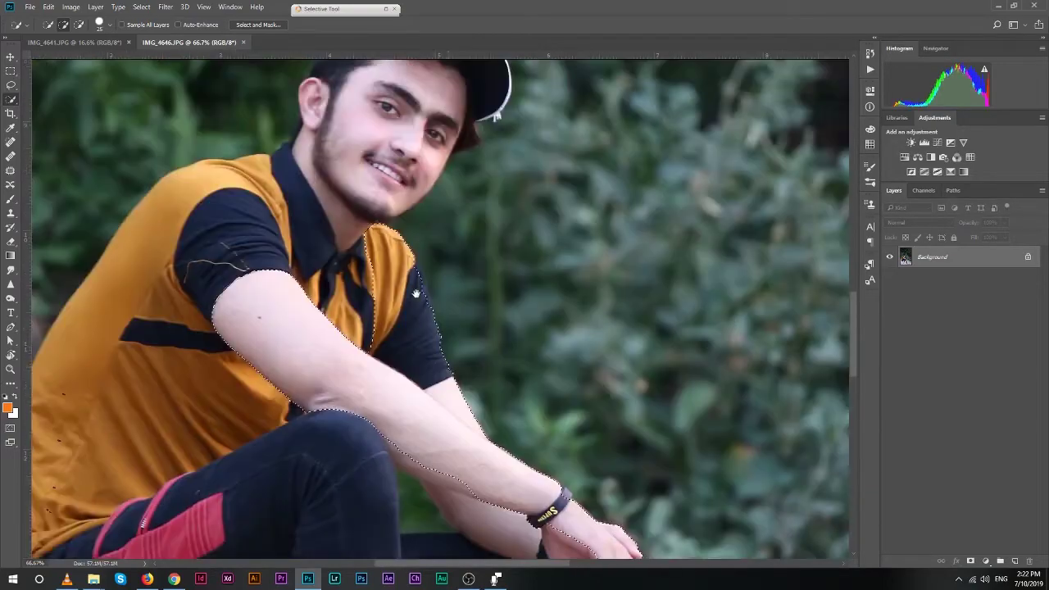
pyautogui.scroll(3, 428, 310)
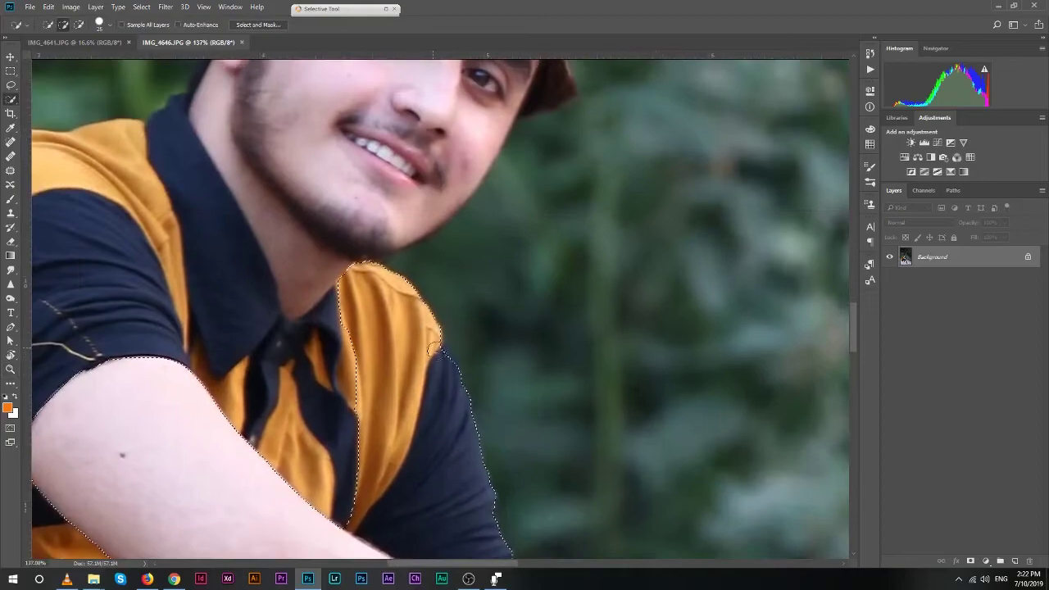
pyautogui.moveTo(436, 294); pyautogui.dragTo(463, 496)
pyautogui.moveTo(430, 312); pyautogui.dragTo(406, 412)
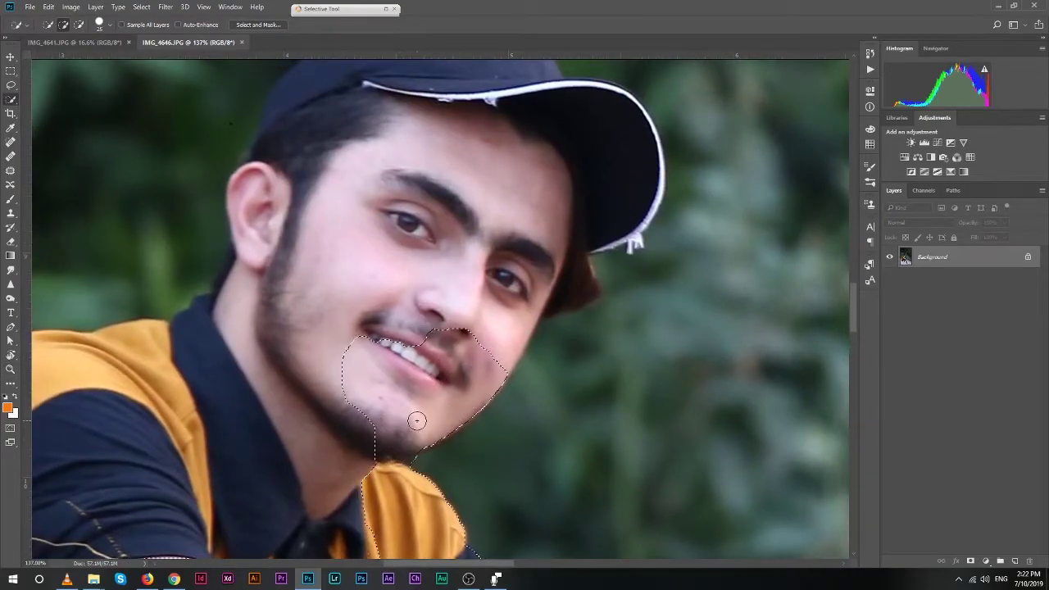
pyautogui.moveTo(566, 296); pyautogui.dragTo(603, 238)
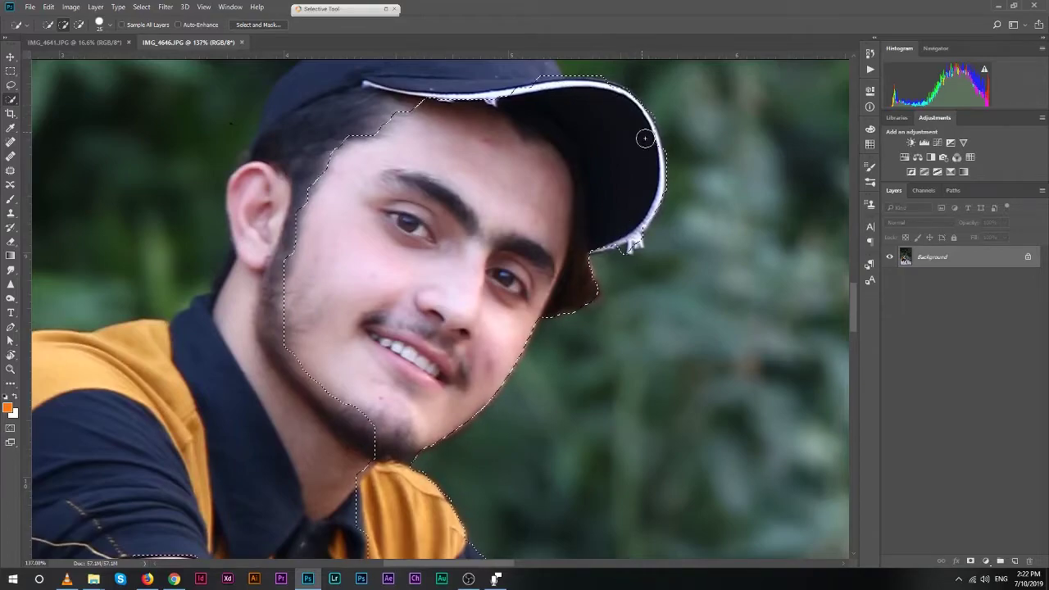
pyautogui.moveTo(645, 138); pyautogui.dragTo(447, 223)
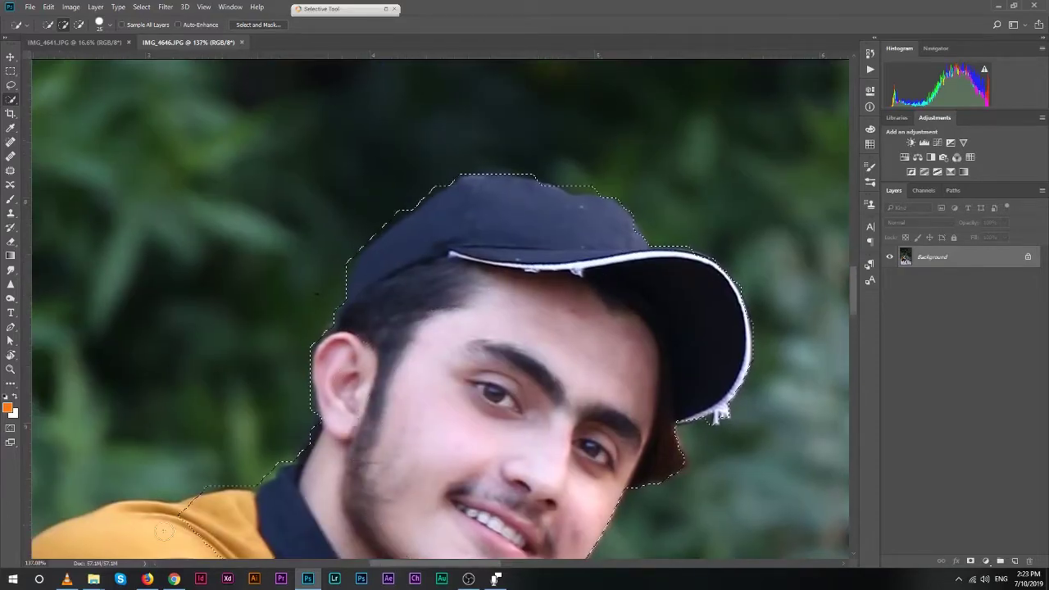
pyautogui.scroll(-5, 371, 314)
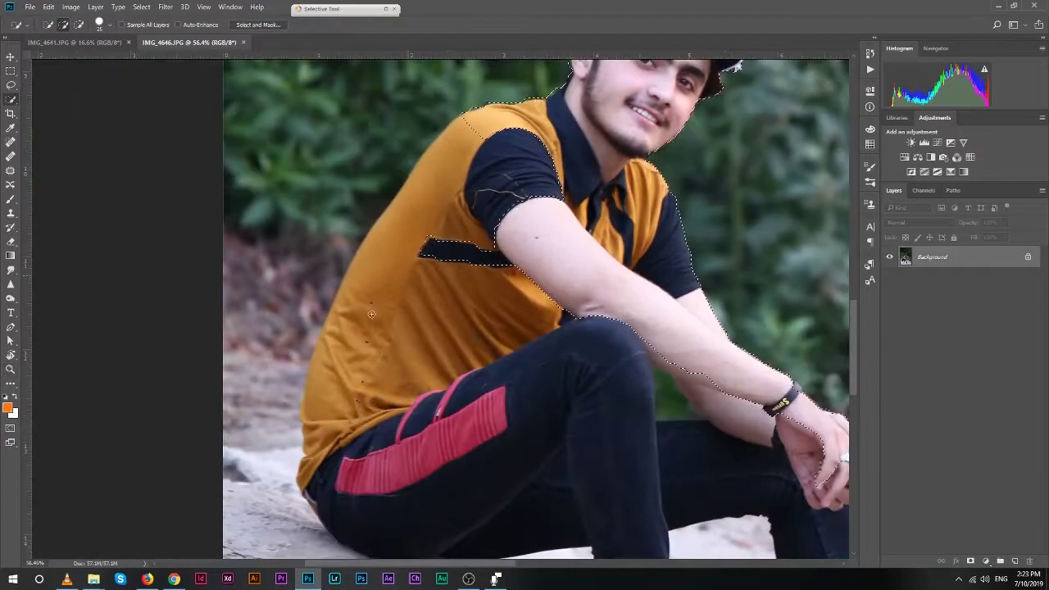
# Refine the selection with Lasso, adding the shirt edge and cutting the arm-leg gap.
pyautogui.click(417, 371)
pyautogui.press('l')
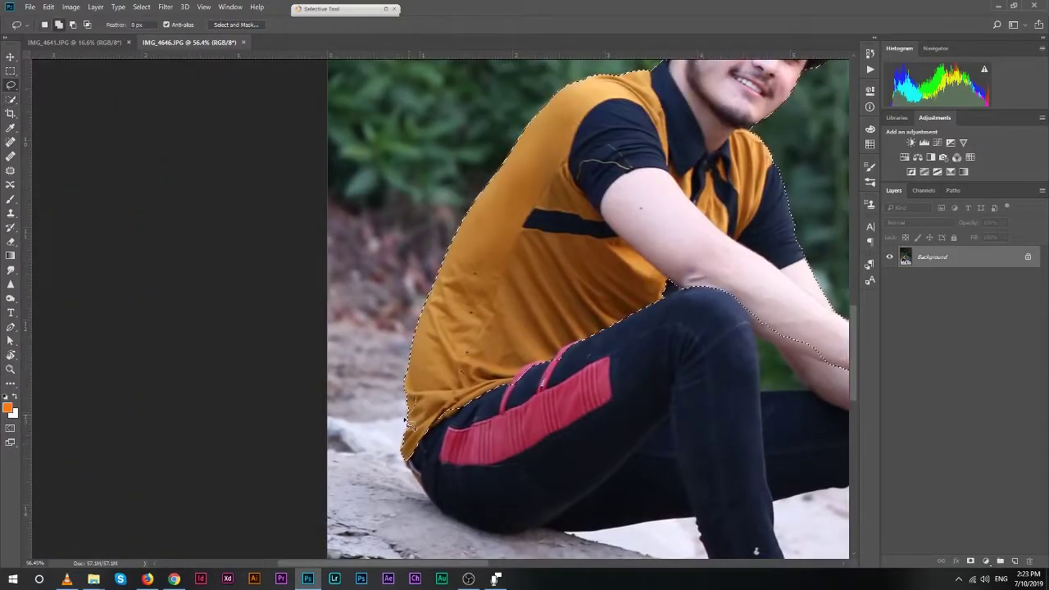
pyautogui.scroll(-5, 576, 410)
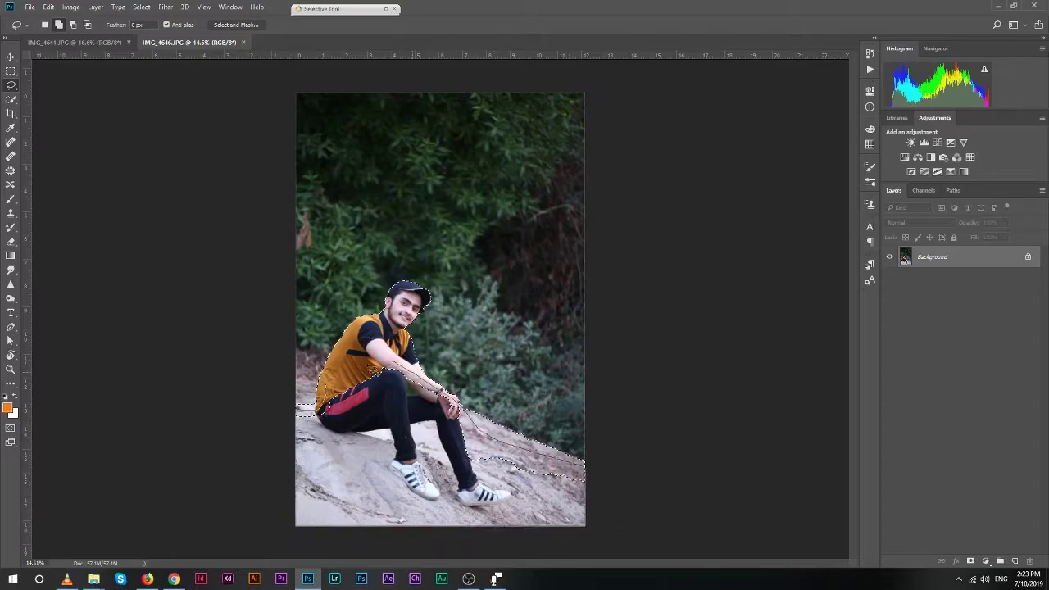
pyautogui.press('w')
pyautogui.scroll(5, 433, 394)
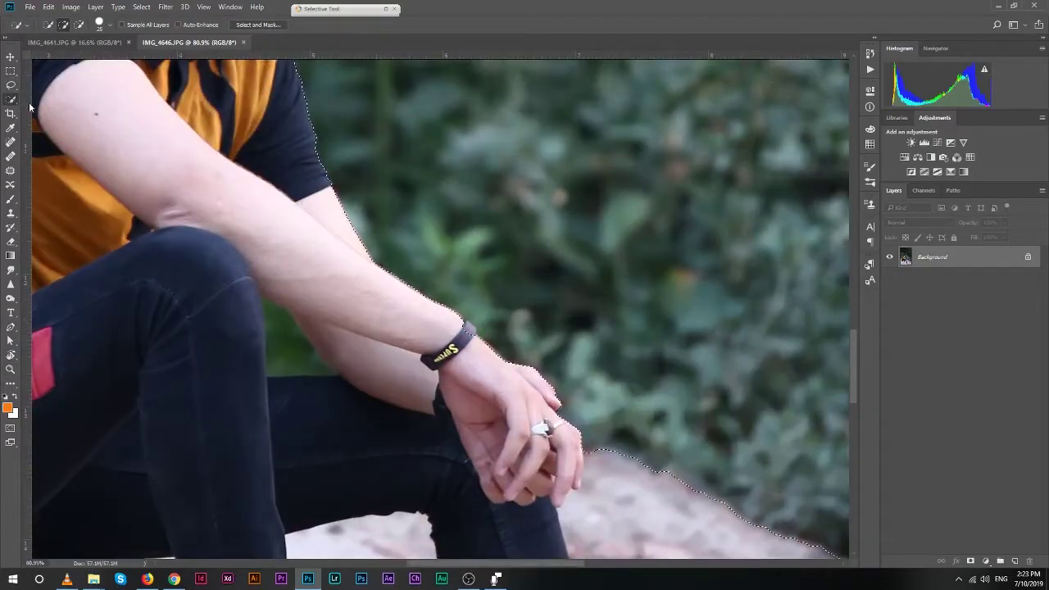
pyautogui.press('l')
pyautogui.scroll(1, 316, 367)
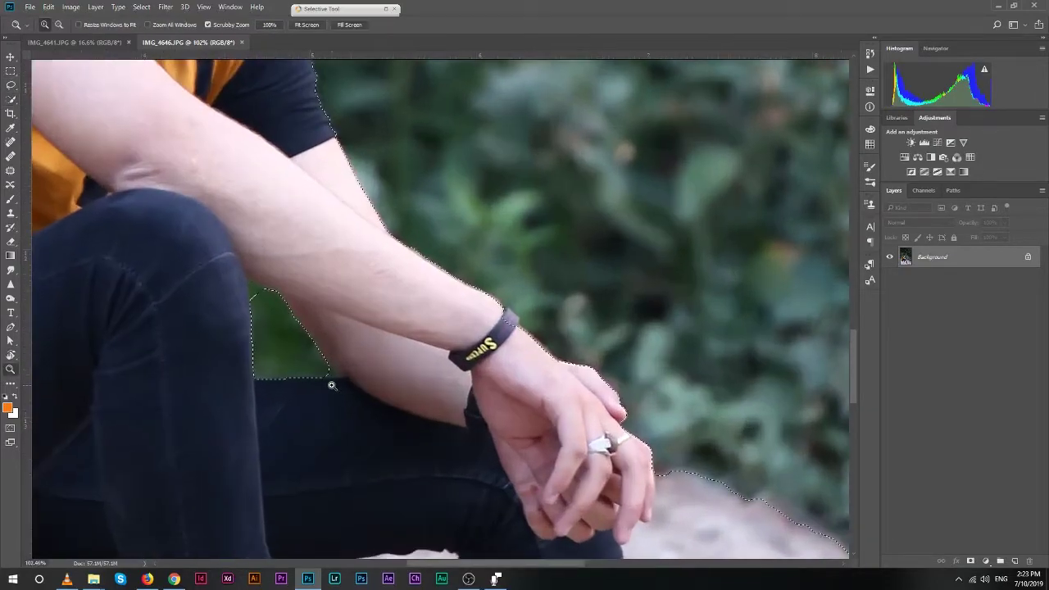
pyautogui.scroll(4, 303, 369)
pyautogui.moveTo(354, 348); pyautogui.dragTo(395, 398)
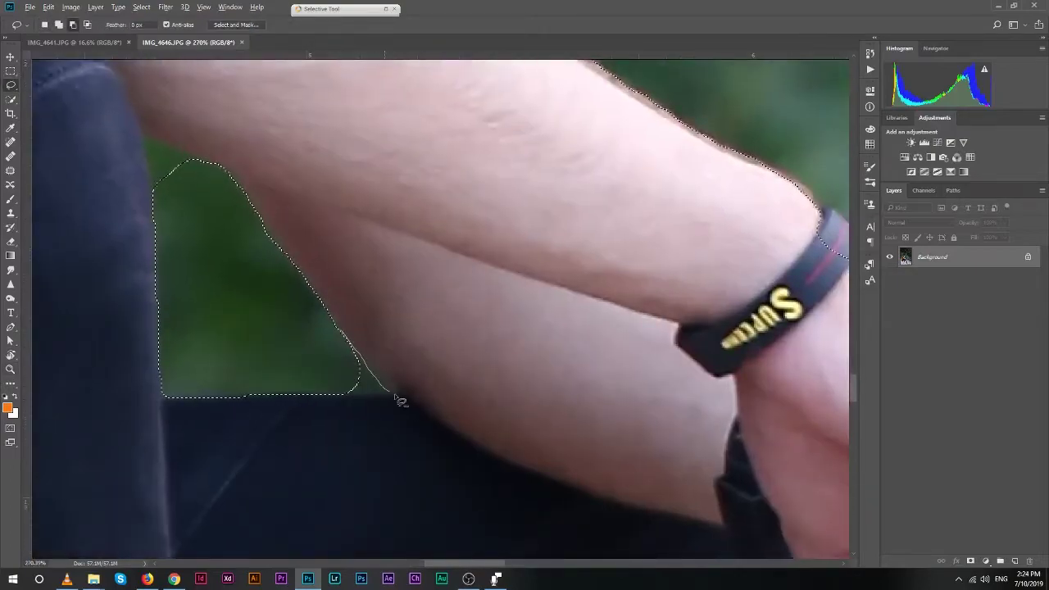
pyautogui.moveTo(326, 357); pyautogui.dragTo(357, 350)
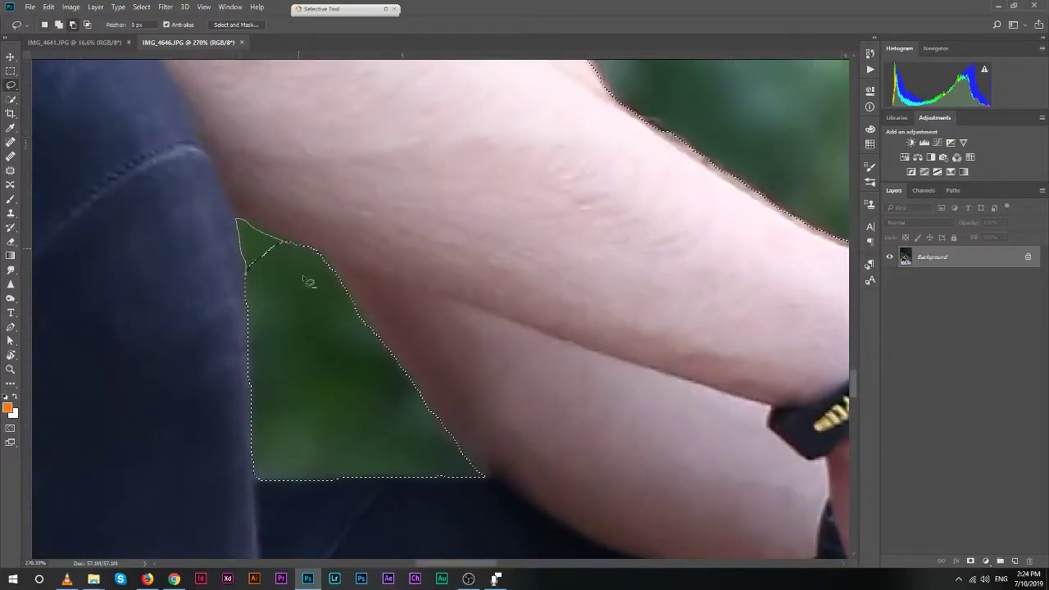
pyautogui.press('z')
pyautogui.scroll(-10, 369, 311)
# Mask away the background, hide the original, and rename the cutout copy Object.
pyautogui.click(971, 561)
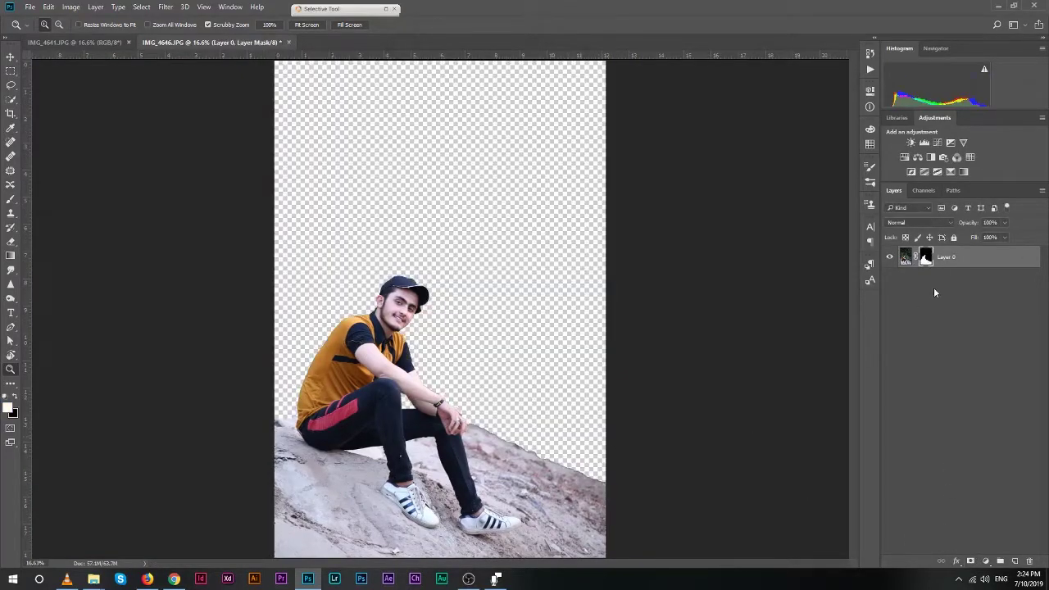
pyautogui.click(890, 279)
pyautogui.doubleClick(953, 258)
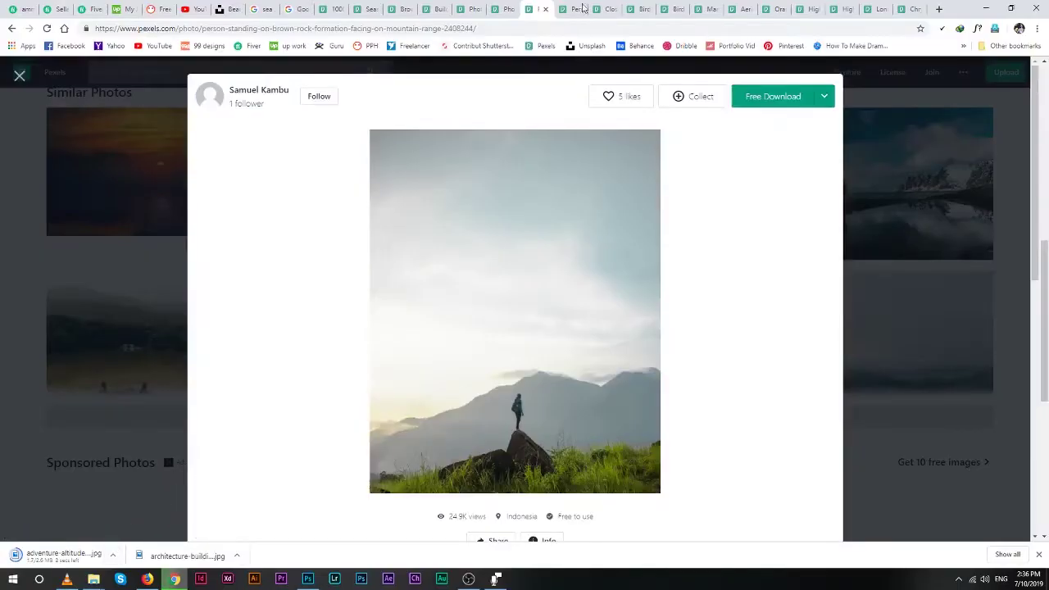
# Place the downloaded mountain photo with Camera Raw Auto adjustments applied.
pyautogui.click(582, 8)
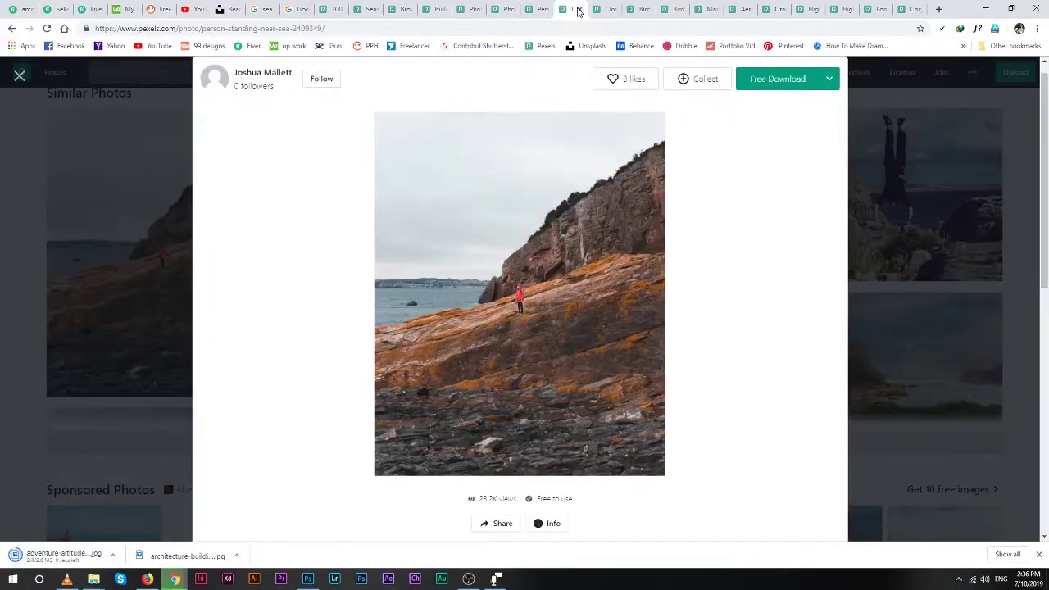
pyautogui.click(582, 9)
pyautogui.click(582, 8)
pyautogui.click(113, 557)
pyautogui.click(66, 519)
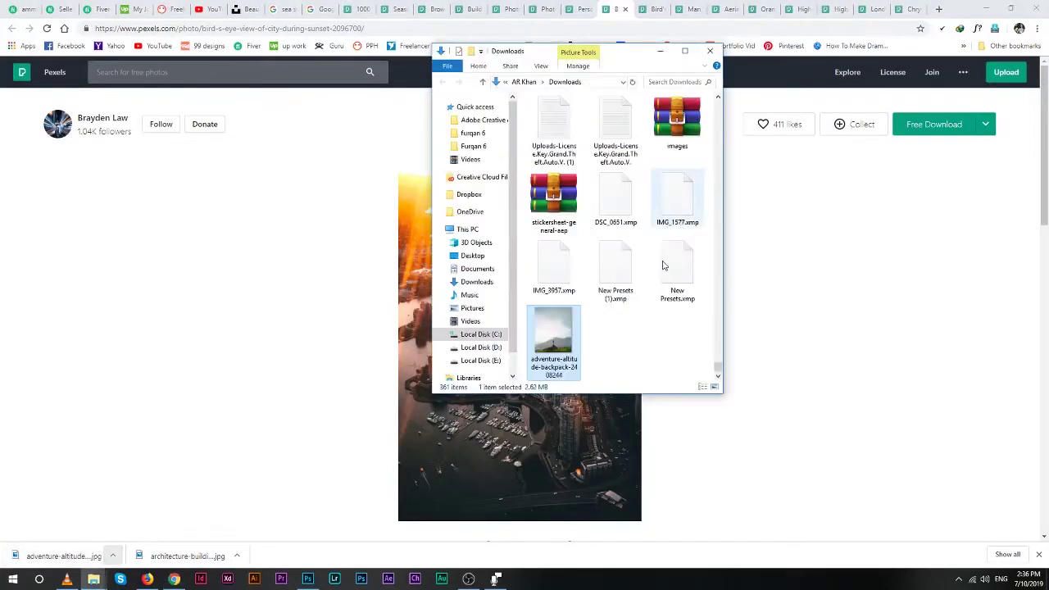
pyautogui.moveTo(555, 328); pyautogui.dragTo(574, 312)
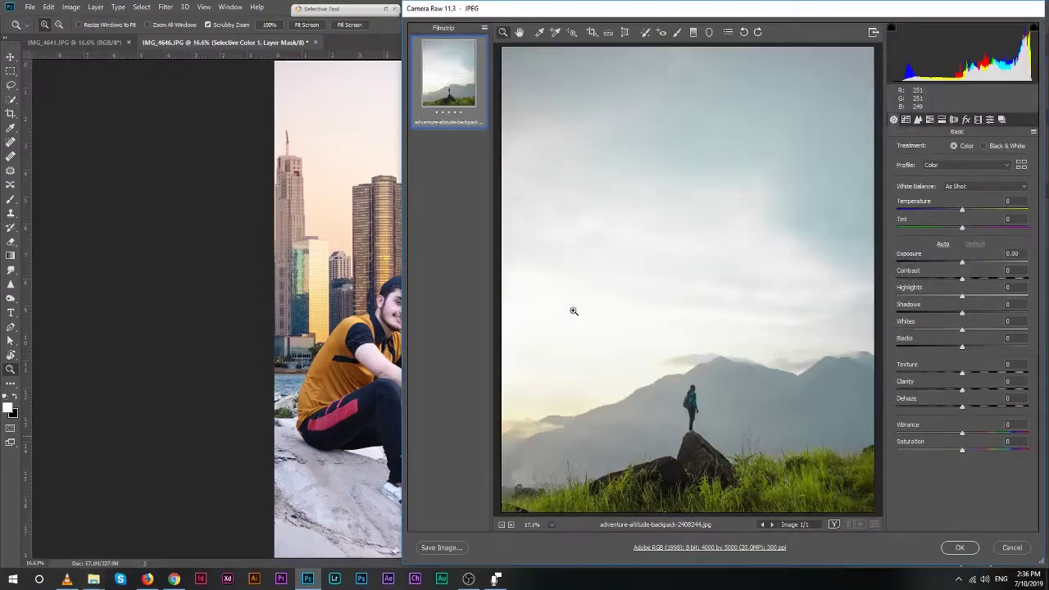
pyautogui.hotkey('ctrl', 'u')
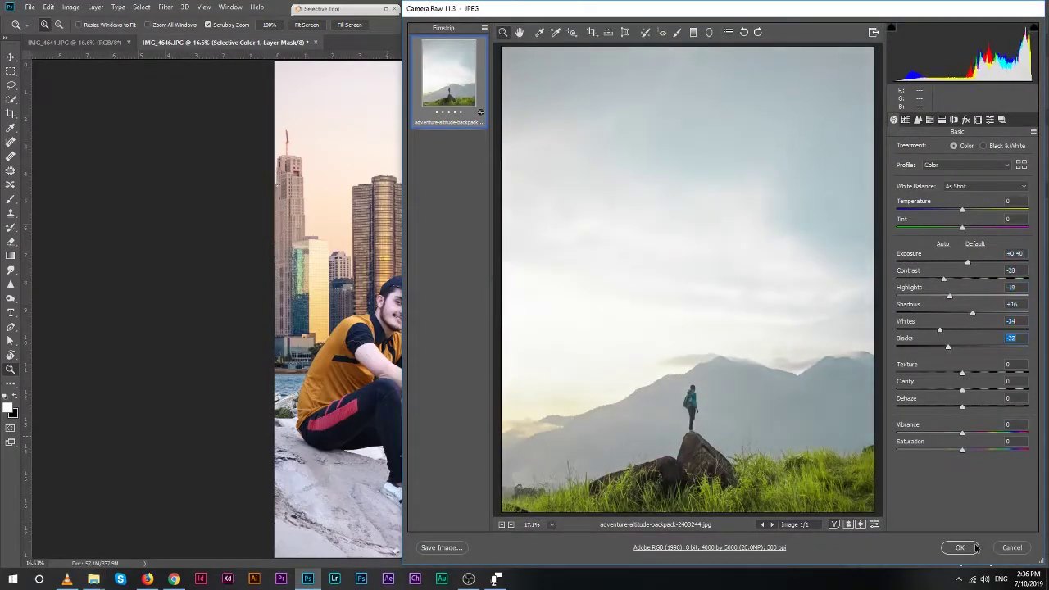
pyautogui.click(975, 547)
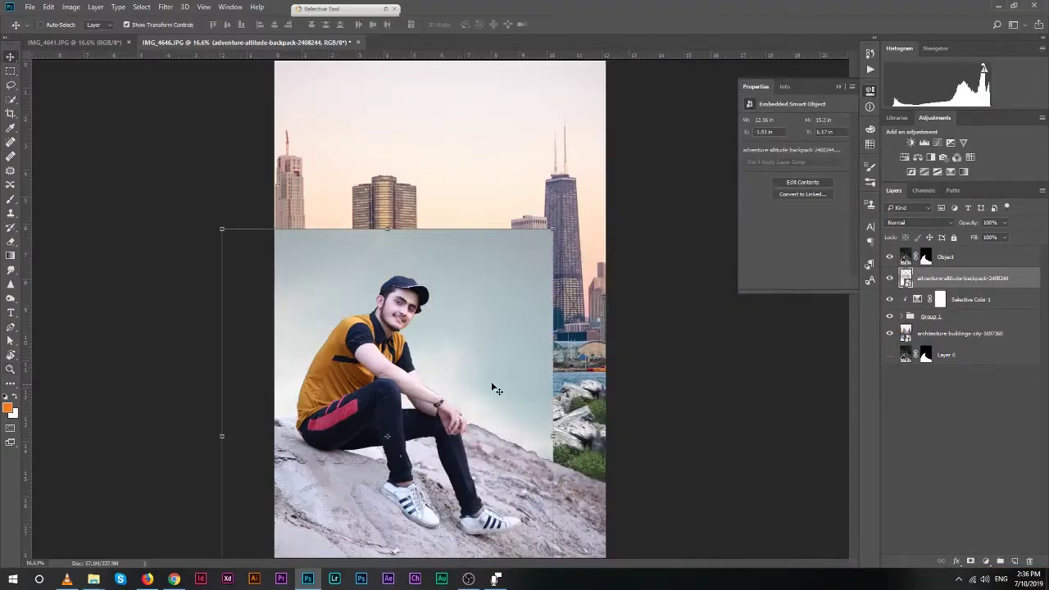
# Move the mountain layer below Selective Color 1 and raise it to fill the canvas.
pyautogui.click(496, 389)
pyautogui.click(511, 211)
pyautogui.moveTo(994, 278)
pyautogui.mouseDown()
pyautogui.moveTo(995, 322)
pyautogui.moveTo(995, 313)
pyautogui.mouseUp()
pyautogui.moveTo(539, 201); pyautogui.dragTo(561, 260)
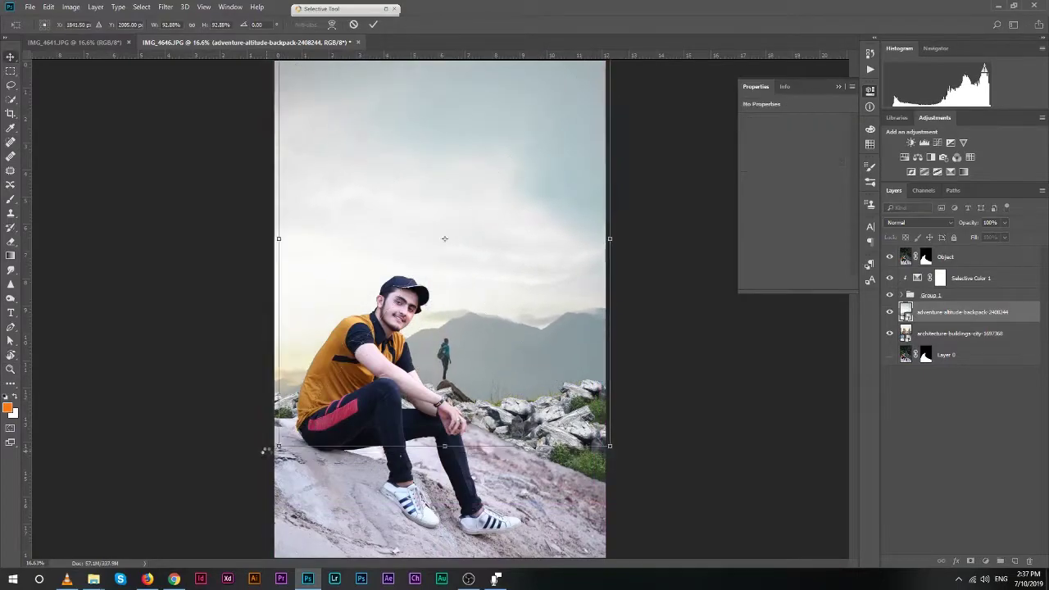
pyautogui.moveTo(527, 328)
pyautogui.mouseDown()
pyautogui.moveTo(529, 271)
pyautogui.moveTo(519, 341)
pyautogui.mouseUp()
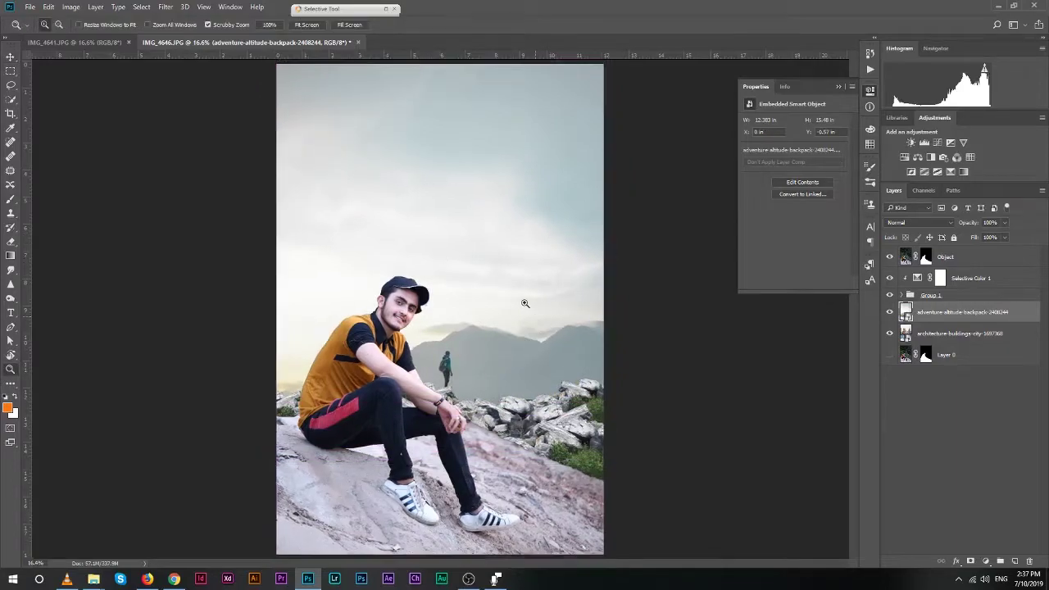
pyautogui.hotkey('ctrl', '-')
pyautogui.click(935, 336)
# Merge Group 1, group the rocks with their colour adjustment, and rename the mountain layer Background.
pyautogui.rightClick(958, 296)
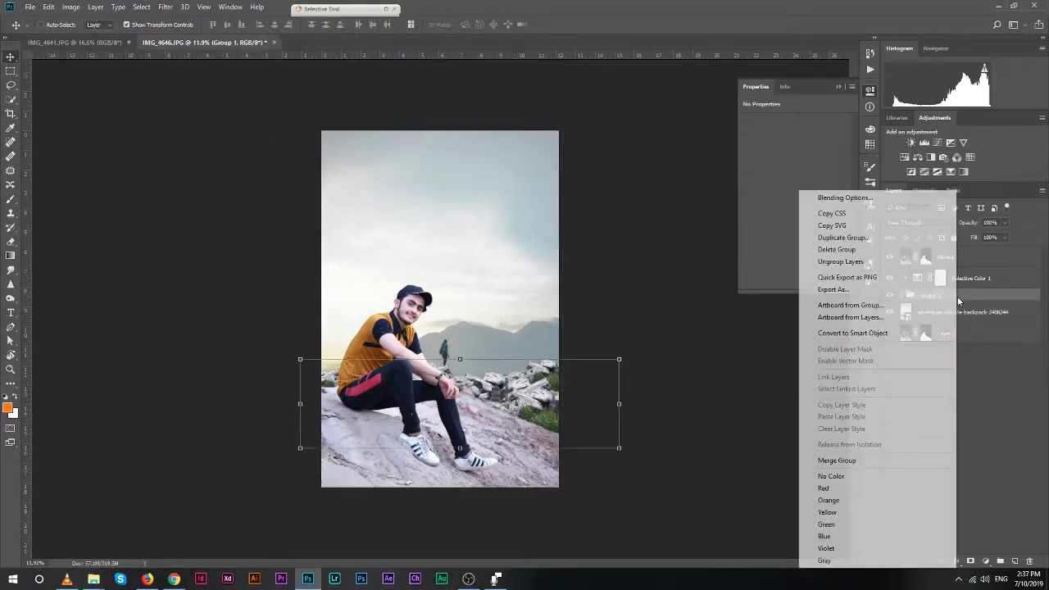
pyautogui.click(859, 460)
pyautogui.click(956, 296)
pyautogui.write('Rocks')
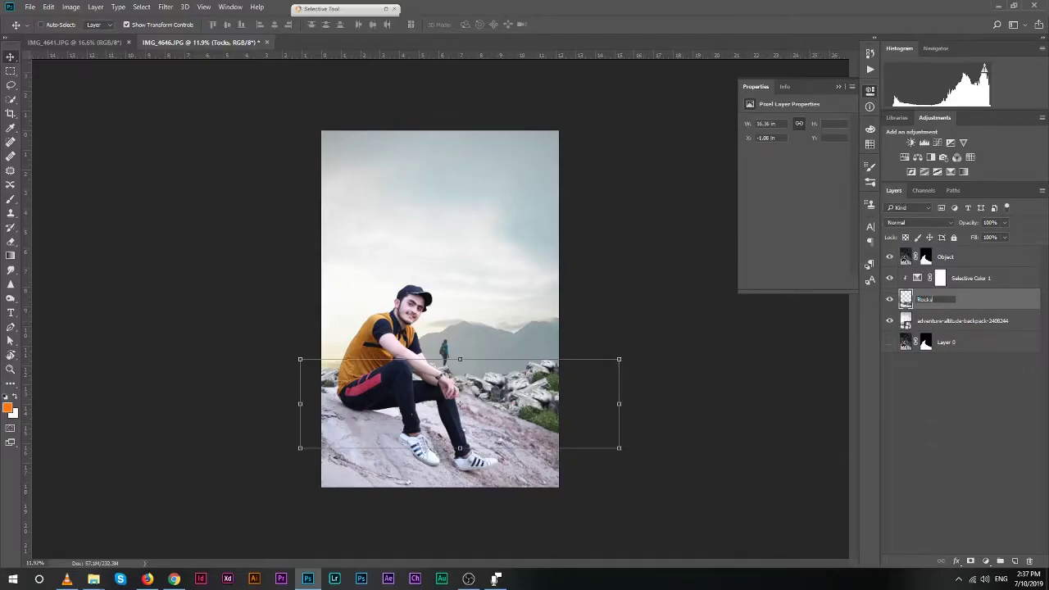
pyautogui.keyDown('shift'); pyautogui.click(969, 280); pyautogui.keyUp('shift')
pyautogui.hotkey('ctrl', 'g')
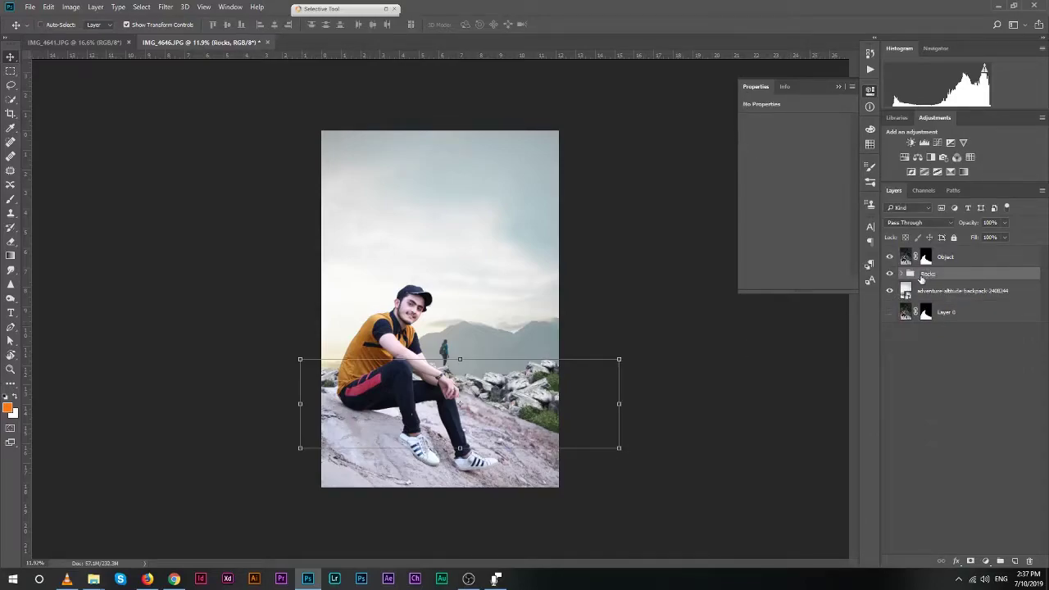
pyautogui.press('z')
pyautogui.doubleClick(946, 292)
pyautogui.write('Background')
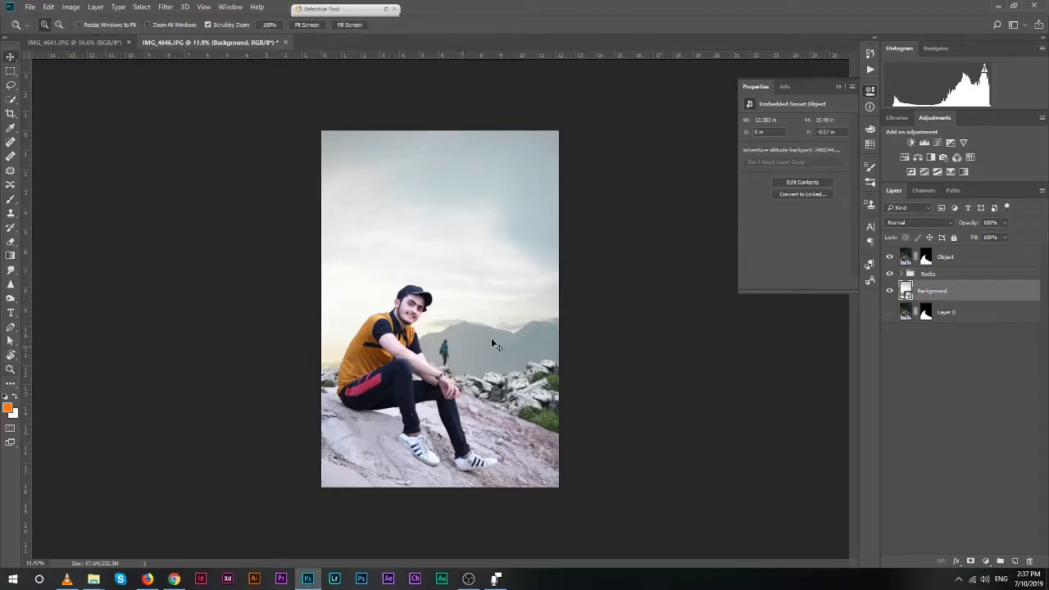
# Nudge the Background layer upward and crop the canvas to the image edges.
pyautogui.press('v')
pyautogui.moveTo(495, 346); pyautogui.dragTo(500, 307)
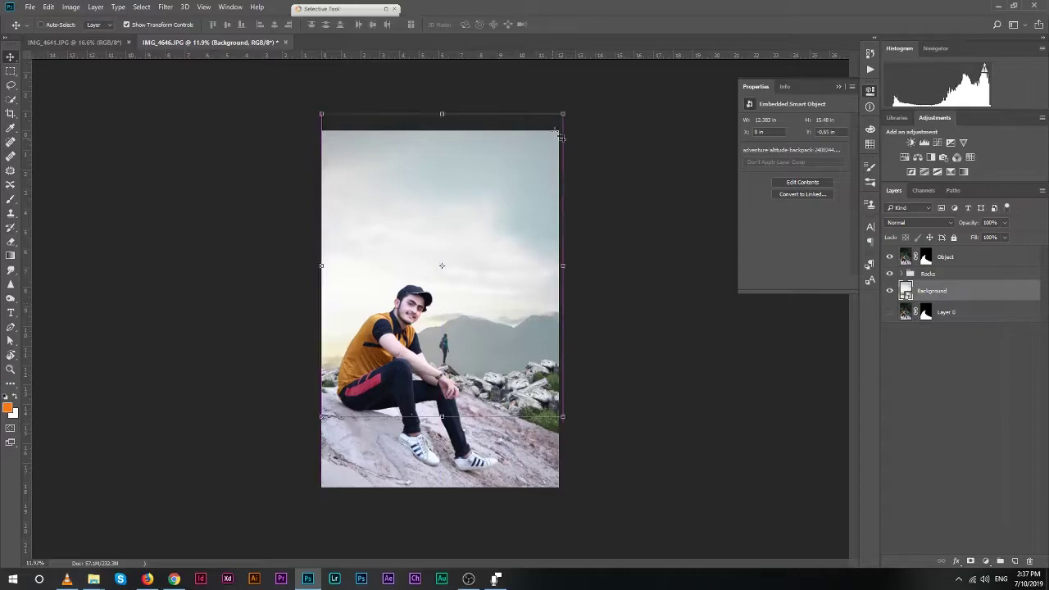
pyautogui.press('c')
pyautogui.moveTo(443, 114); pyautogui.dragTo(443, 124)
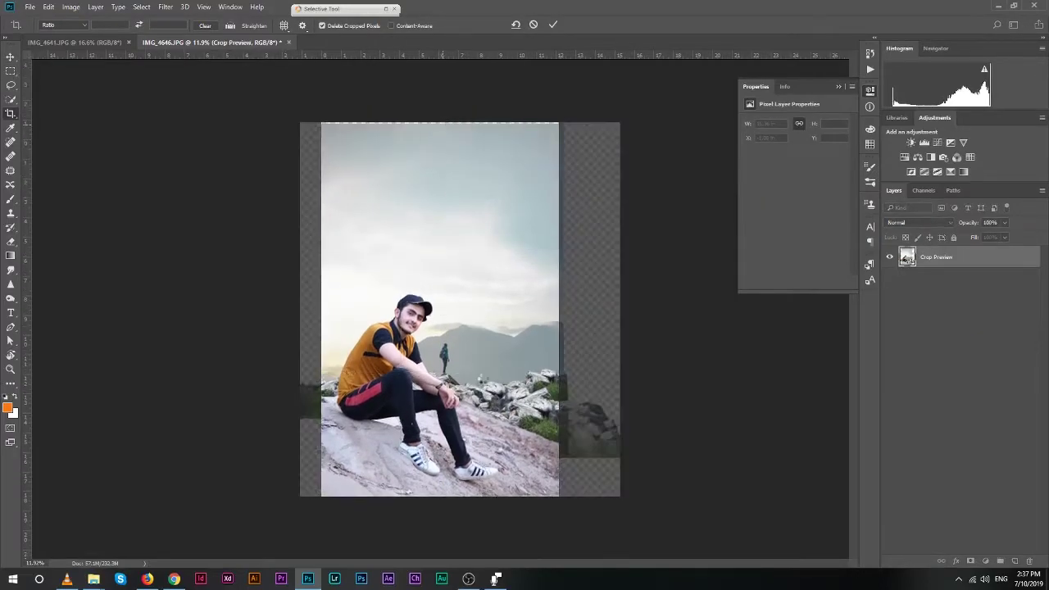
pyautogui.click(554, 25)
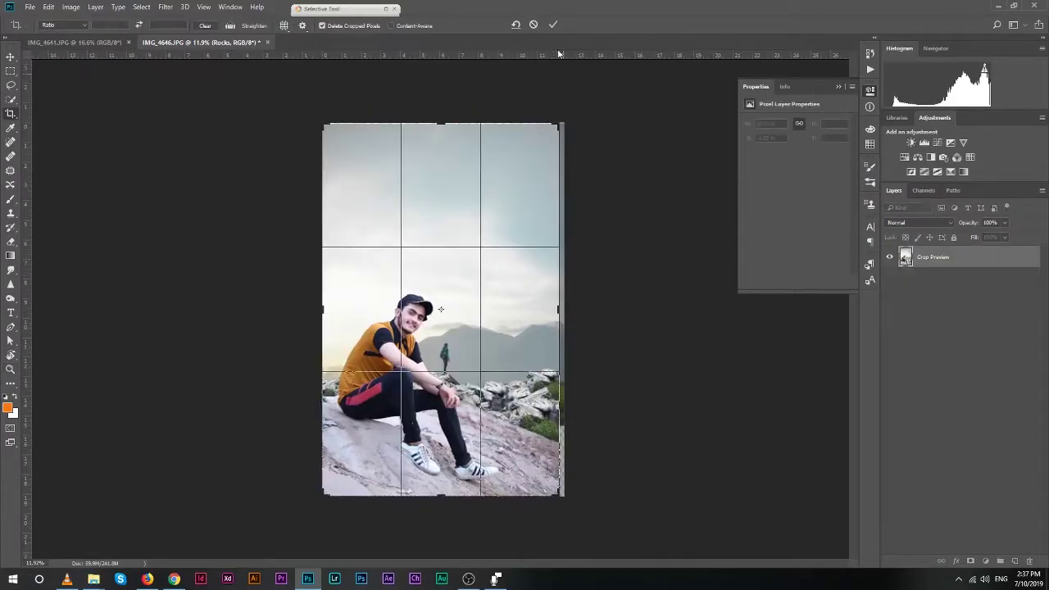
pyautogui.press('z')
pyautogui.moveTo(506, 295); pyautogui.dragTo(516, 448)
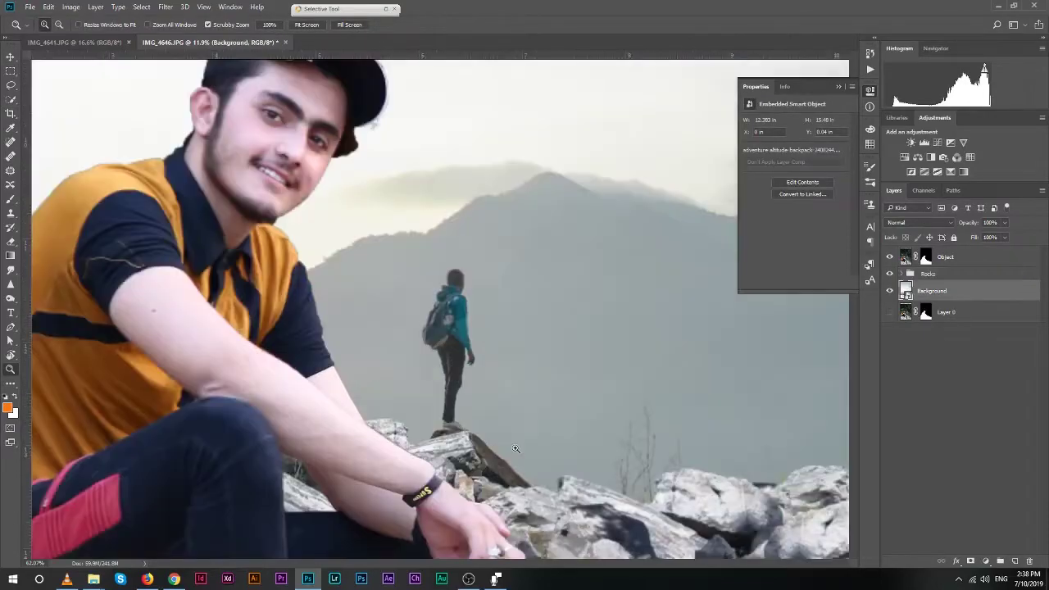
# Lasso the distant hiker, Content-Aware fill it away, and deselect.
pyautogui.press('l')
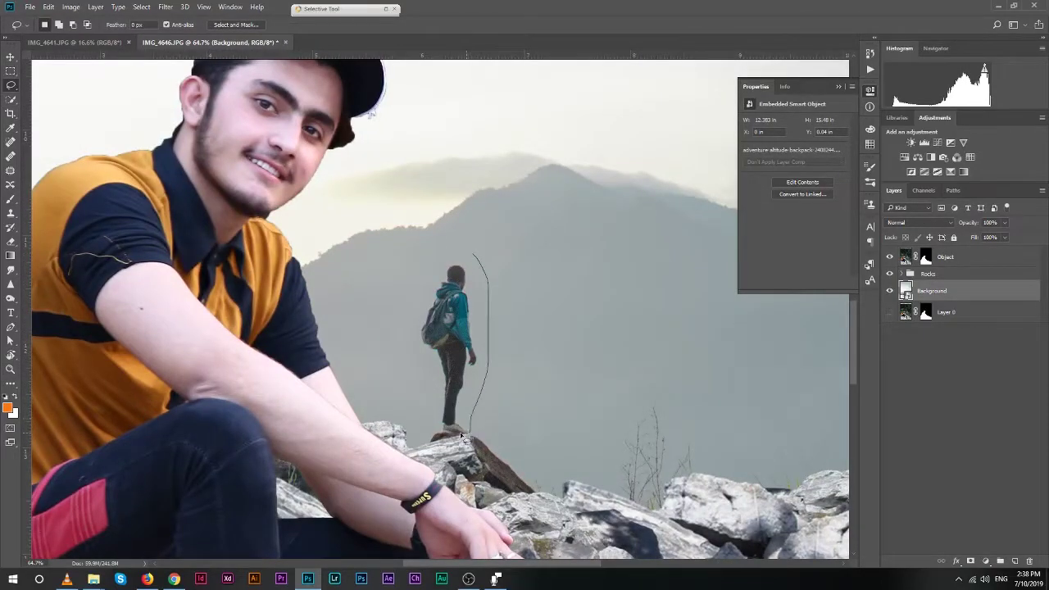
pyautogui.moveTo(473, 259); pyautogui.dragTo(473, 259)
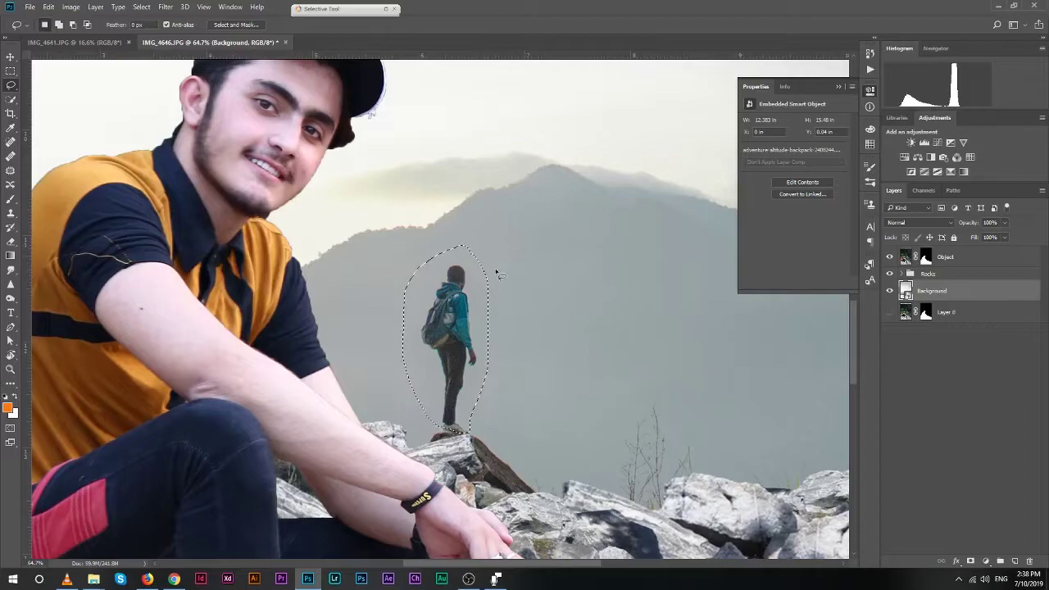
pyautogui.rightClick(935, 291)
pyautogui.click(947, 297)
pyautogui.press('Delete')
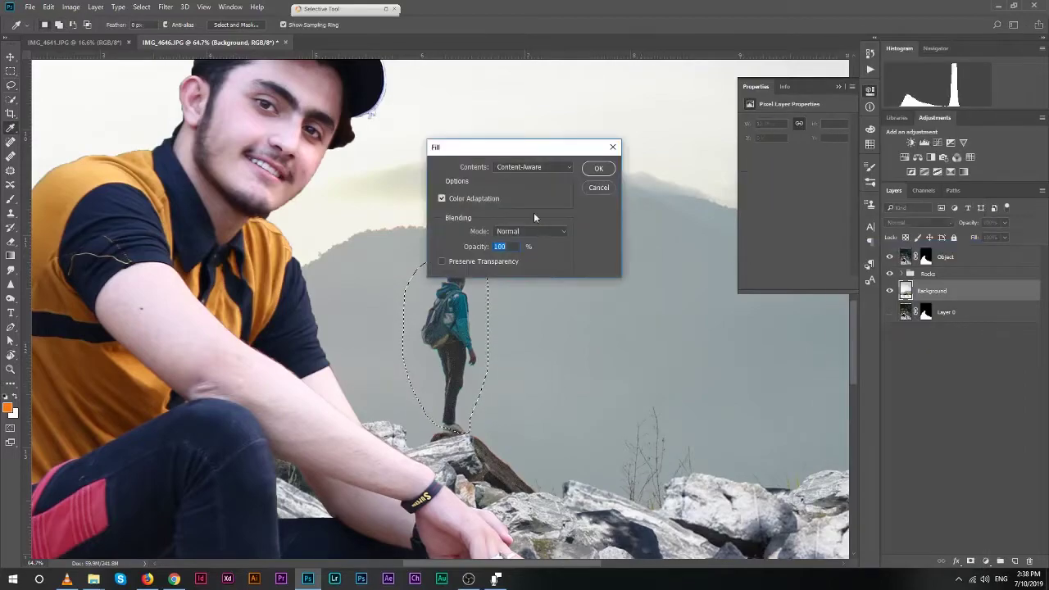
pyautogui.press('Return')
pyautogui.hotkey('ctrl', 'd')
pyautogui.press('z')
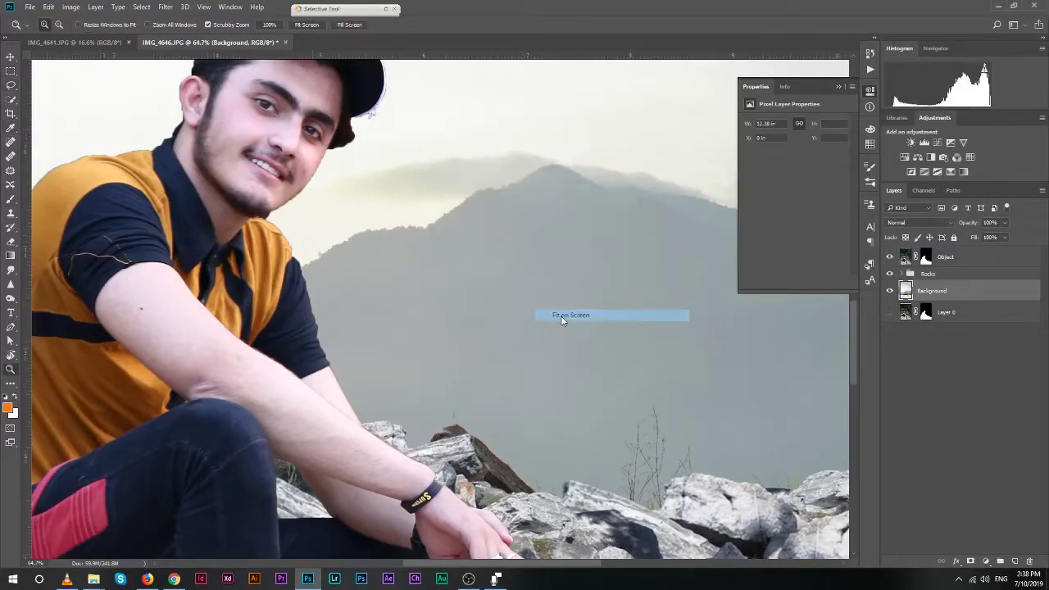
pyautogui.hotkey('ctrl', '0')
pyautogui.hotkey('ctrl', 't')
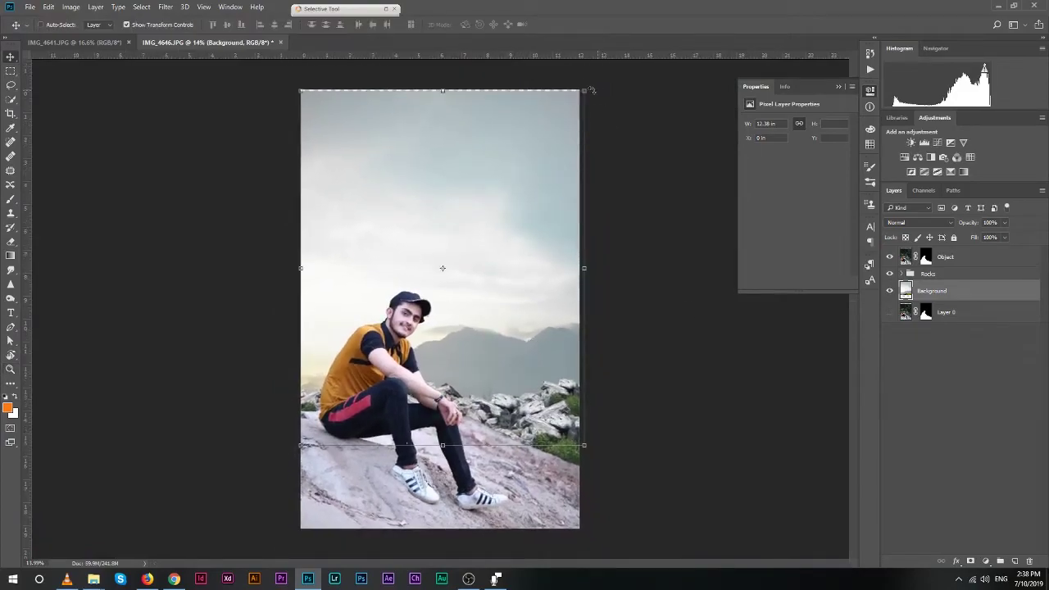
# Duplicate the Background, hide the original and Rocks group, and scale the copy down.
pyautogui.moveTo(578, 90)
pyautogui.mouseDown()
pyautogui.moveTo(484, 198)
pyautogui.moveTo(453, 256)
pyautogui.mouseUp()
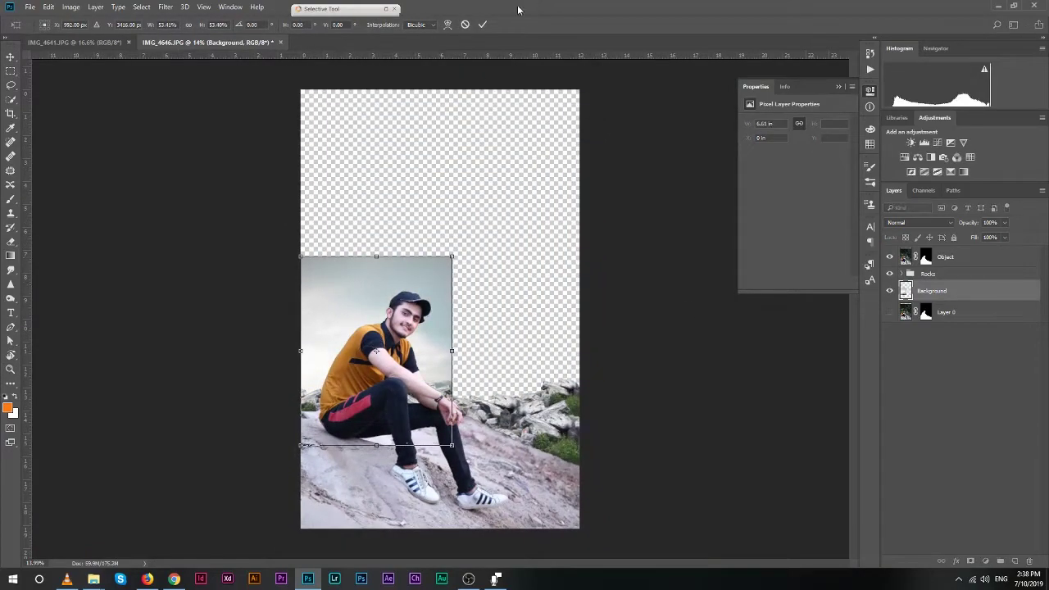
pyautogui.press('Escape')
pyautogui.hotkey('ctrl', 'j')
pyautogui.moveTo(553, 132); pyautogui.dragTo(447, 258)
pyautogui.click(890, 314)
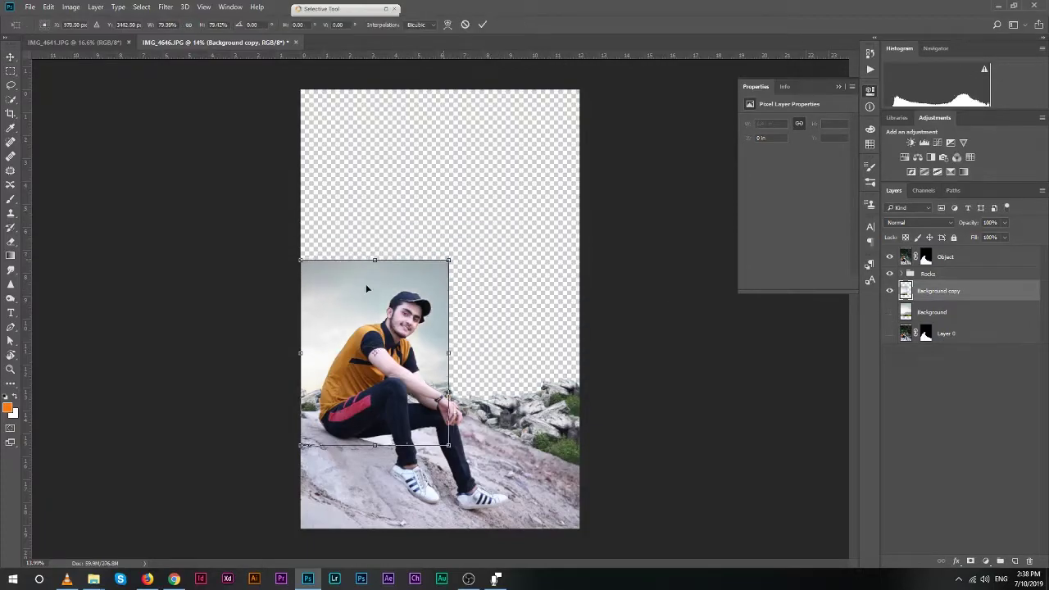
pyautogui.moveTo(368, 265); pyautogui.dragTo(367, 248)
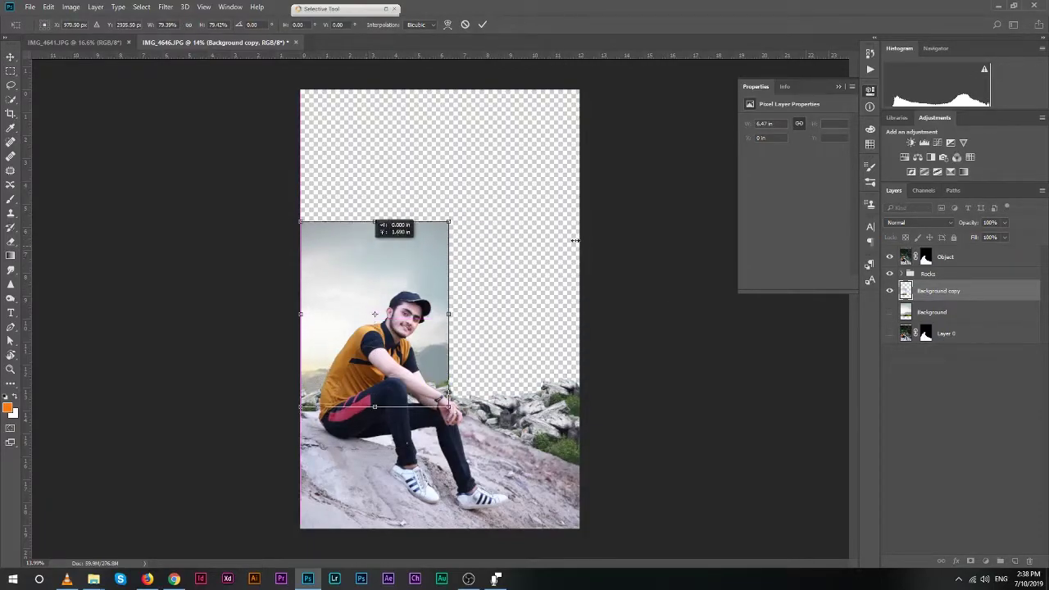
pyautogui.click(889, 273)
pyautogui.press('Return')
# Move the Background copy right and down, then enlarge it to fill the frame.
pyautogui.moveTo(532, 316); pyautogui.dragTo(680, 392)
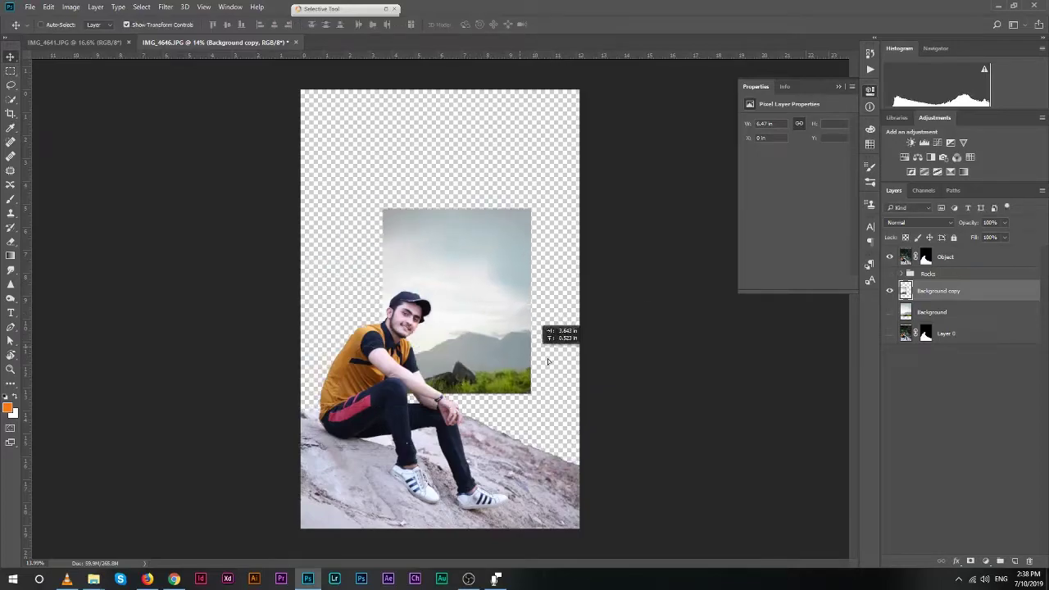
pyautogui.hotkey('ctrl', 't')
pyautogui.moveTo(450, 298)
pyautogui.mouseDown()
pyautogui.moveTo(342, 176)
pyautogui.moveTo(318, 117)
pyautogui.mouseUp()
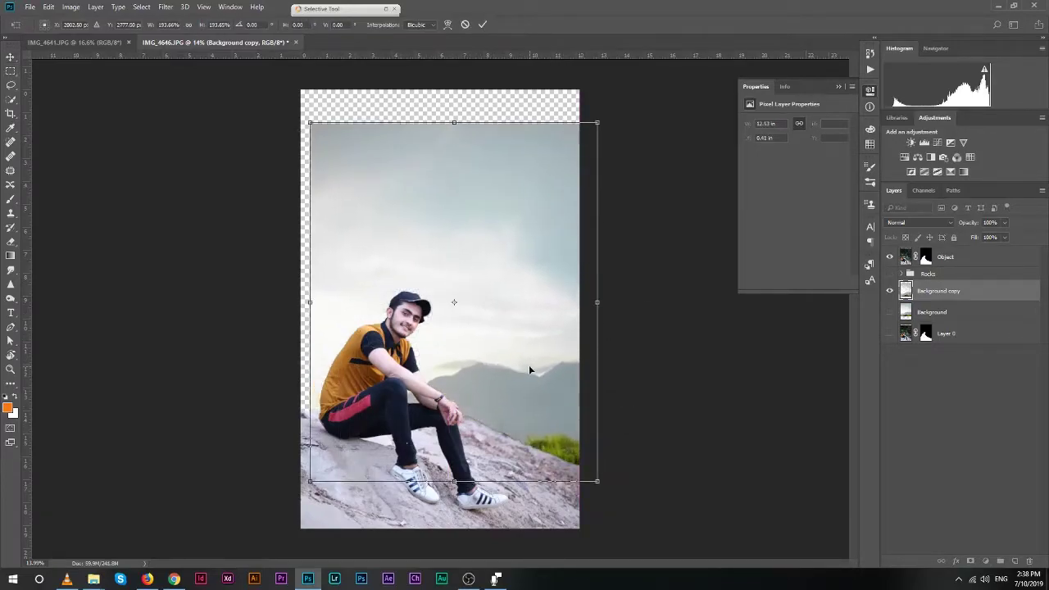
pyautogui.moveTo(530, 368); pyautogui.dragTo(580, 369)
pyautogui.press('Return')
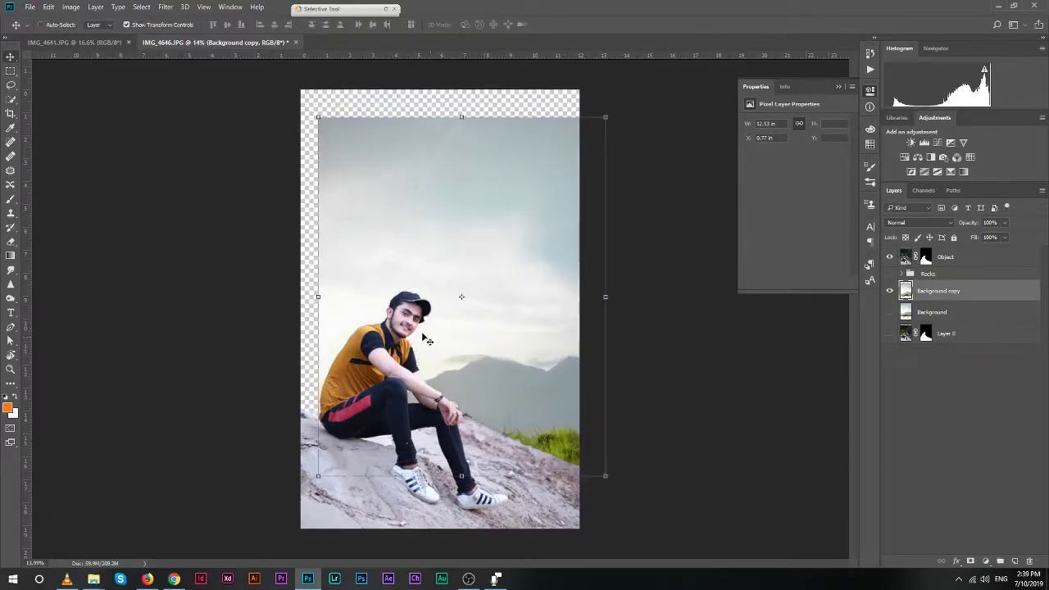
# Revert to the smaller copy, place it beside the man, and duplicate it left.
pyautogui.scroll(3, 426, 340)
pyautogui.scroll(-3, 541, 426)
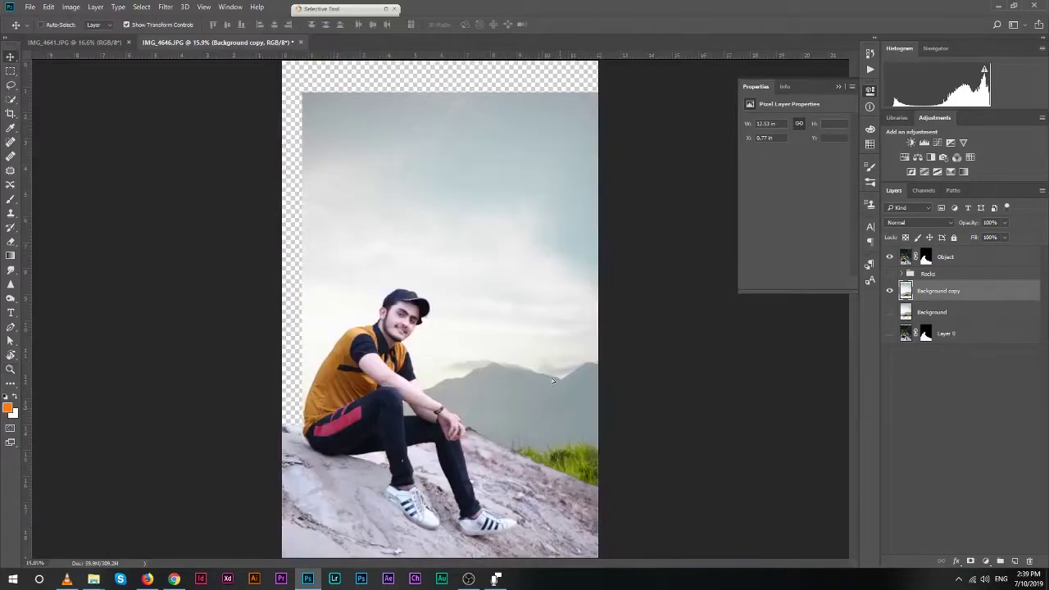
pyautogui.moveTo(553, 379); pyautogui.dragTo(540, 420)
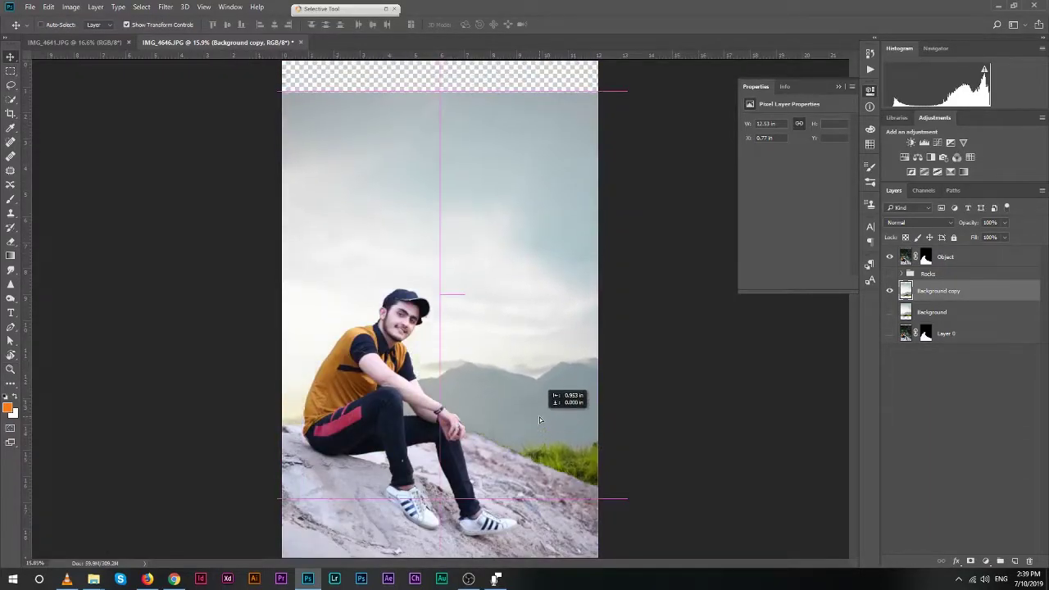
pyautogui.hotkey('ctrl', 'z')
pyautogui.hotkey('ctrl', 'z')
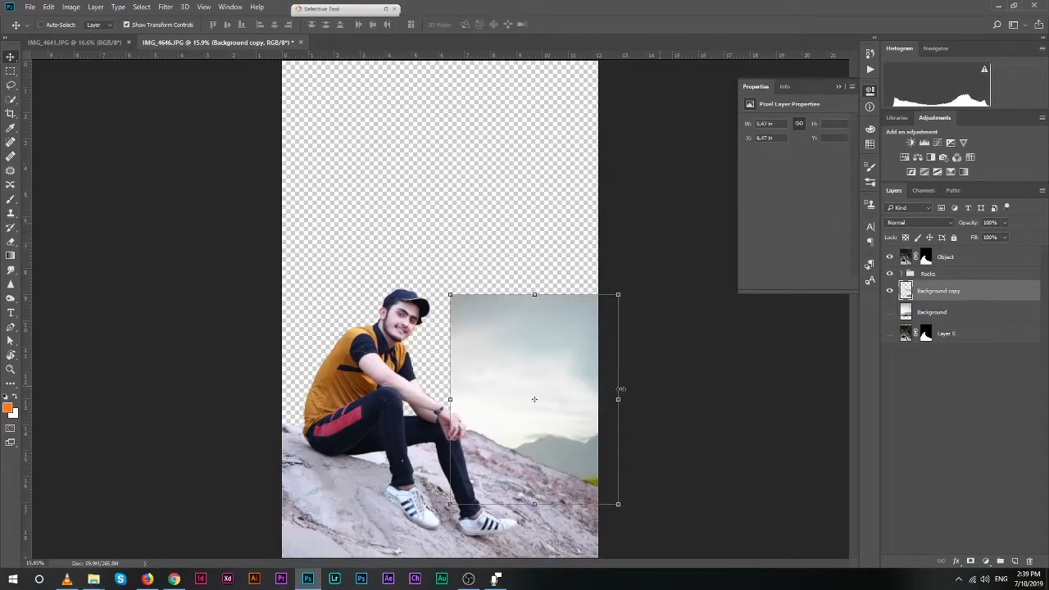
pyautogui.moveTo(566, 353); pyautogui.dragTo(546, 279)
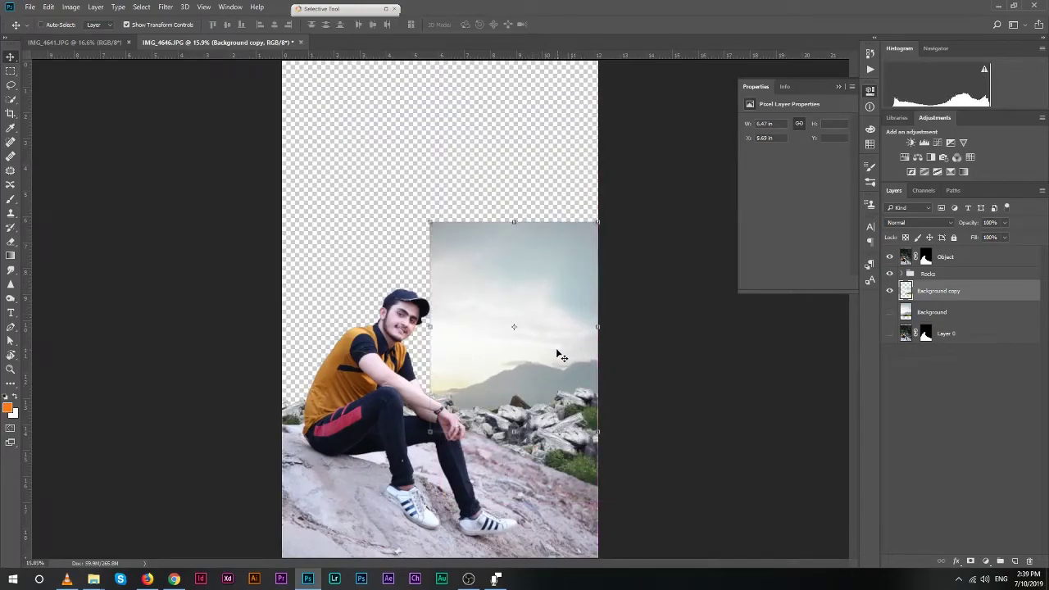
pyautogui.moveTo(442, 342); pyautogui.dragTo(283, 342)
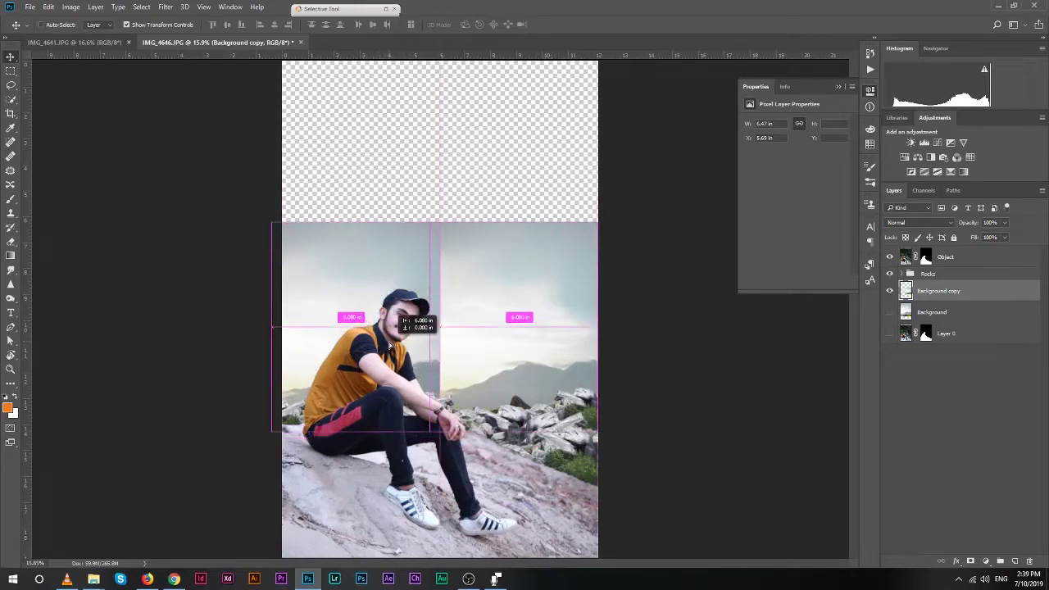
# Flip the left mountain copy horizontally and nudge it slightly right.
pyautogui.click(971, 560)
pyautogui.press('g')
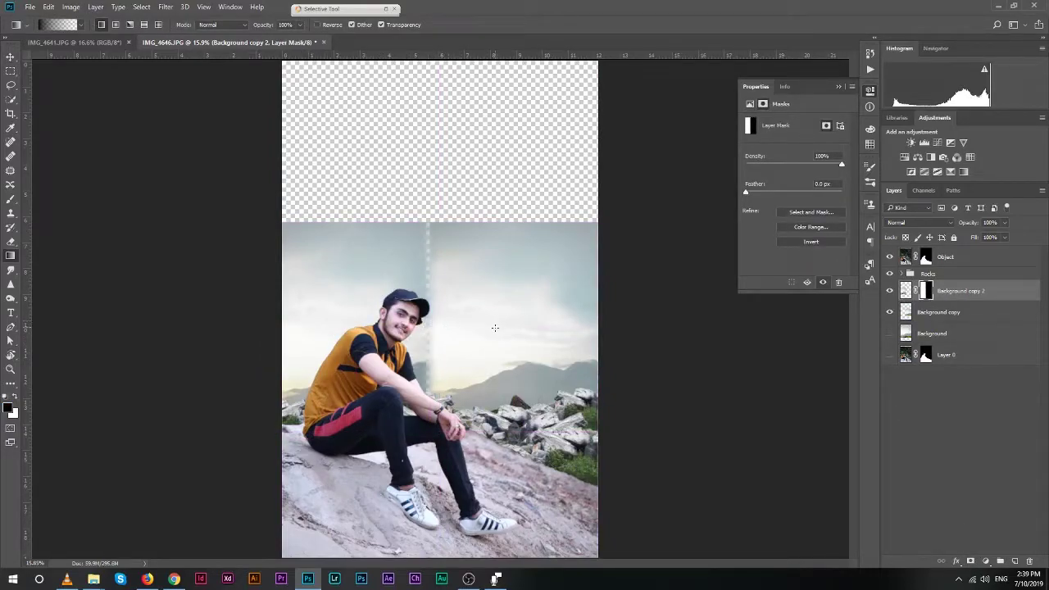
pyautogui.hotkey('ctrl', 'z')
pyautogui.hotkey('ctrl', 't')
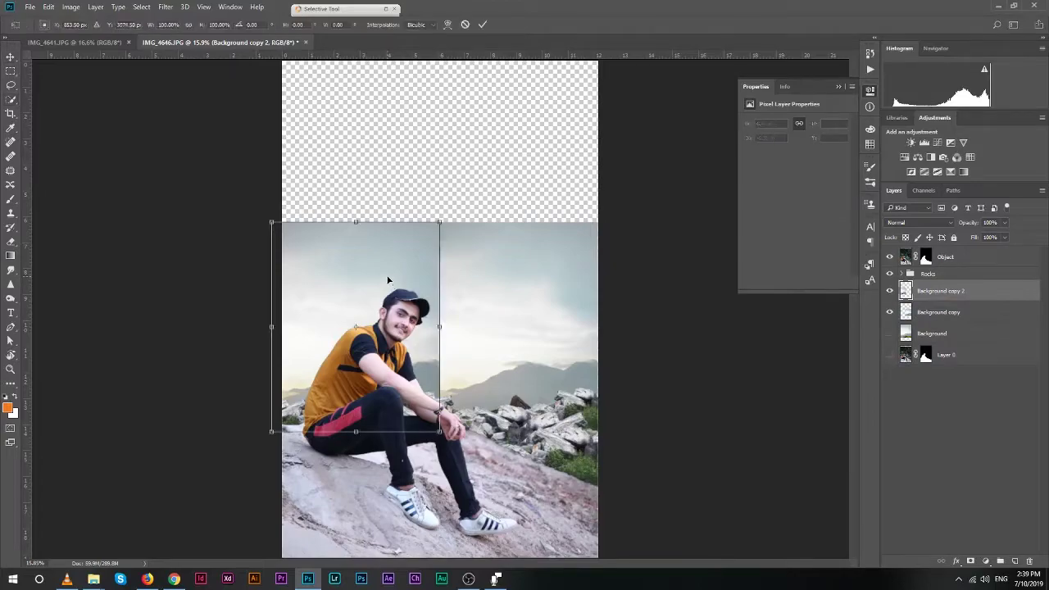
pyautogui.rightClick(387, 278)
pyautogui.click(461, 443)
pyautogui.moveTo(380, 322); pyautogui.dragTo(391, 323)
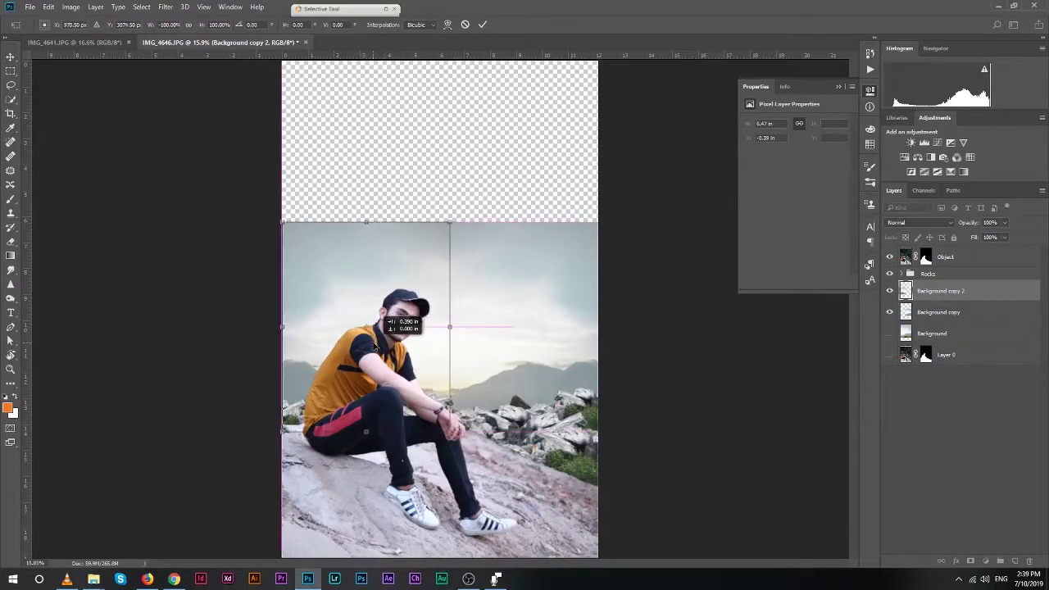
pyautogui.press('Return')
# Add a layer mask to Background copy 2 with default black and white colours.
pyautogui.press('z')
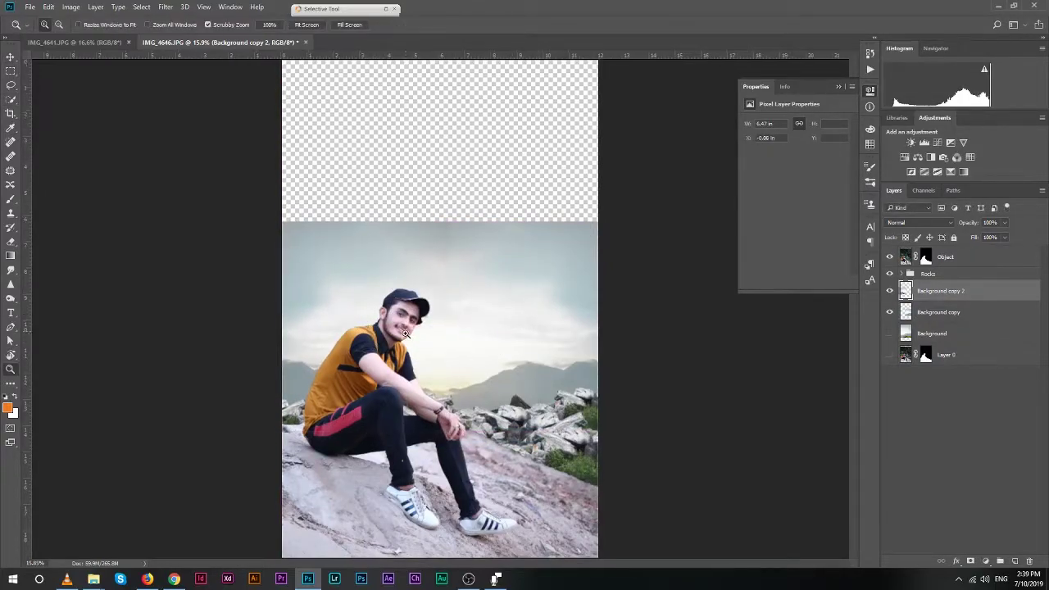
pyautogui.moveTo(405, 334); pyautogui.dragTo(496, 331)
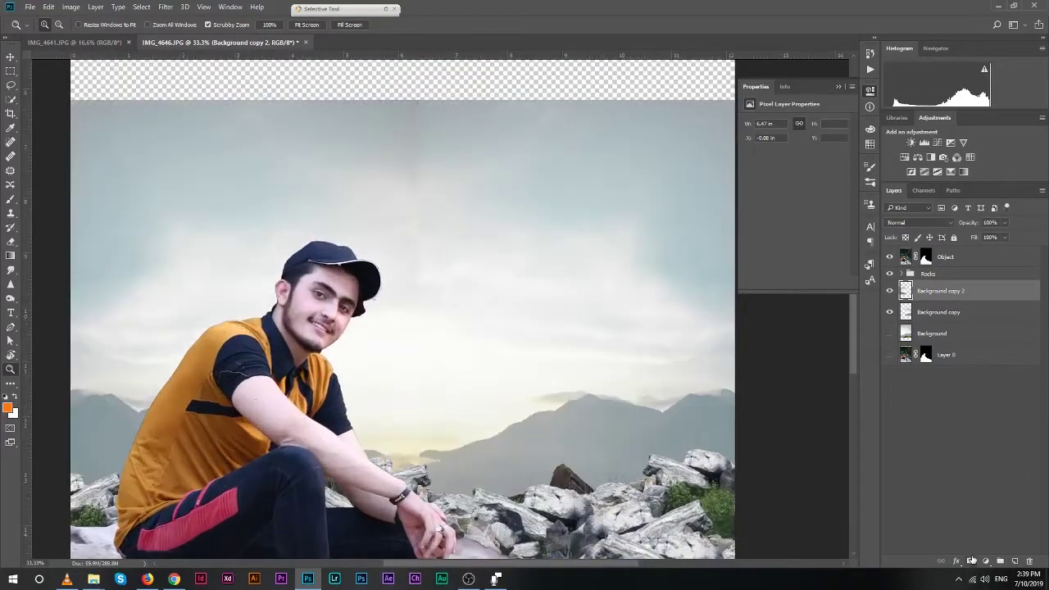
pyautogui.click(972, 562)
pyautogui.press('g')
pyautogui.press('d')
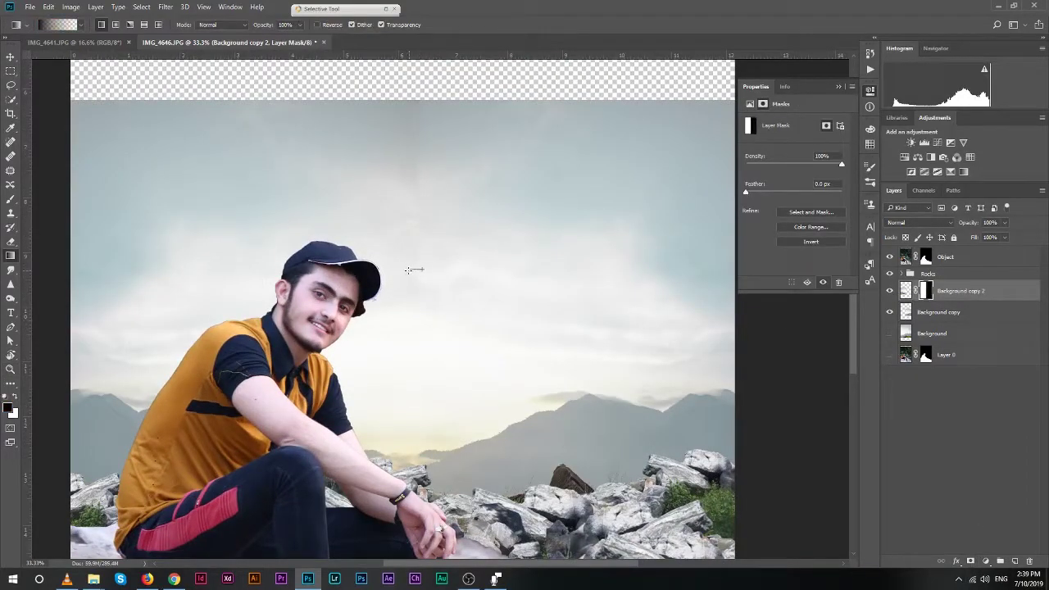
pyautogui.press('z')
pyautogui.moveTo(421, 200); pyautogui.dragTo(481, 117)
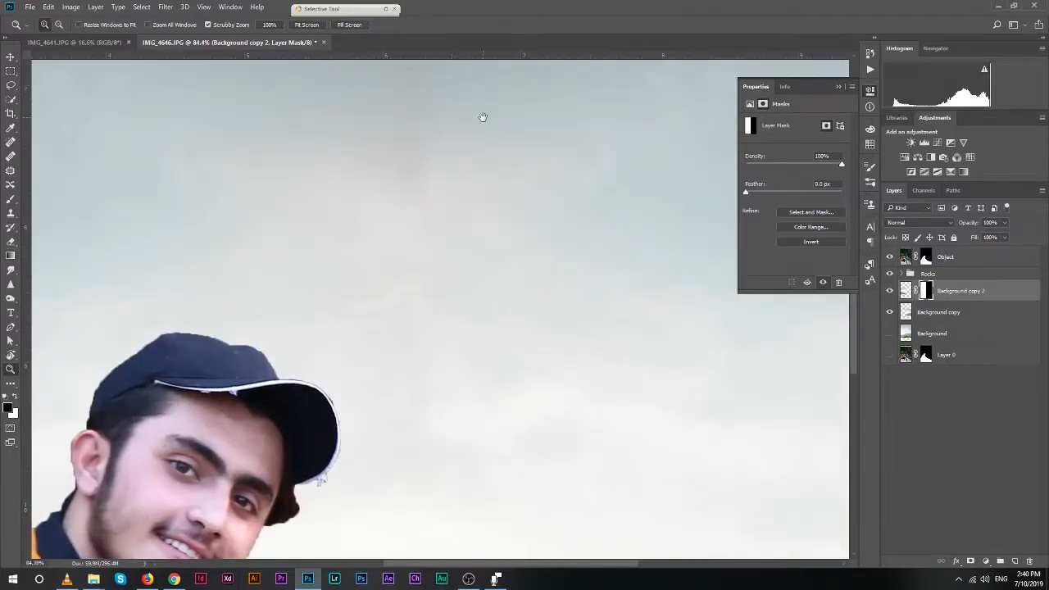
pyautogui.scroll(-5, 446, 357)
pyautogui.click(484, 365)
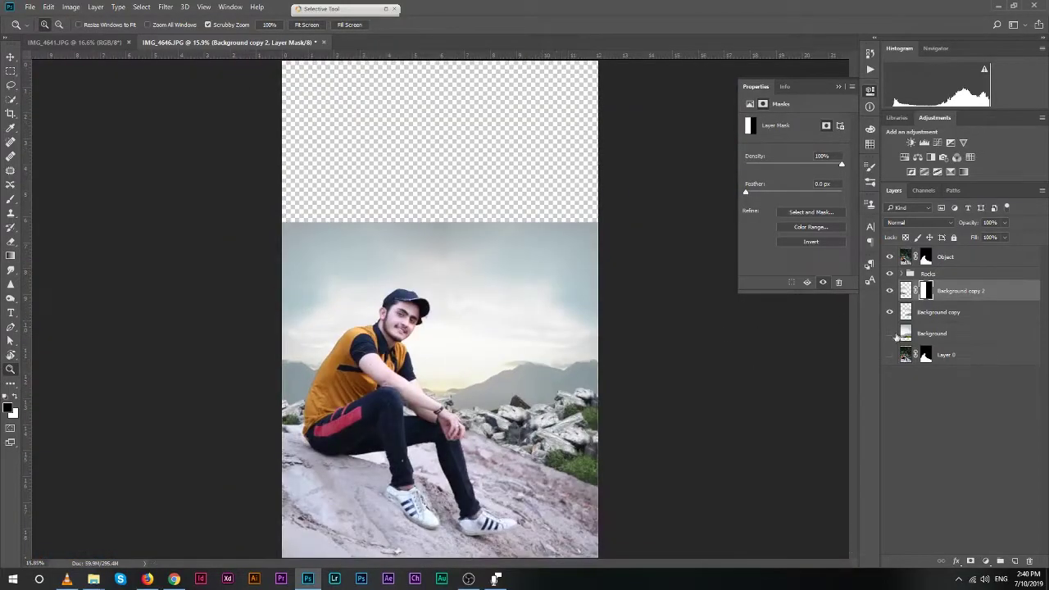
# Show the original Background, group both copies, and gradient-mask the sky seam.
pyautogui.click(906, 290)
pyautogui.click(891, 333)
pyautogui.press('v')
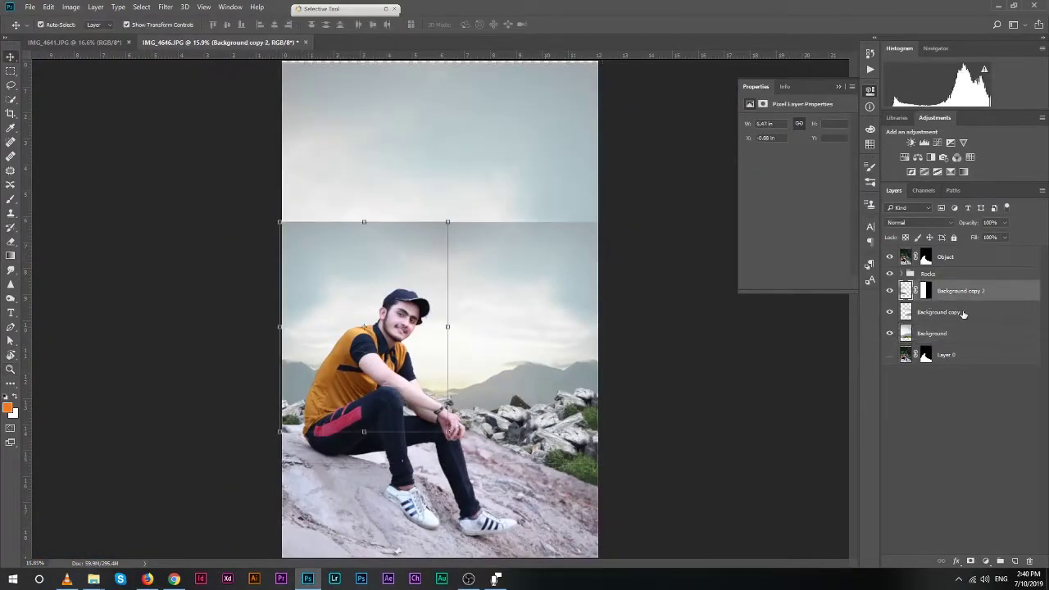
pyautogui.keyDown('shift'); pyautogui.click(963, 314); pyautogui.keyUp('shift')
pyautogui.hotkey('ctrl', 'g')
pyautogui.click(971, 561)
pyautogui.press('g')
pyautogui.moveTo(447, 201); pyautogui.dragTo(457, 281)
pyautogui.click(525, 259)
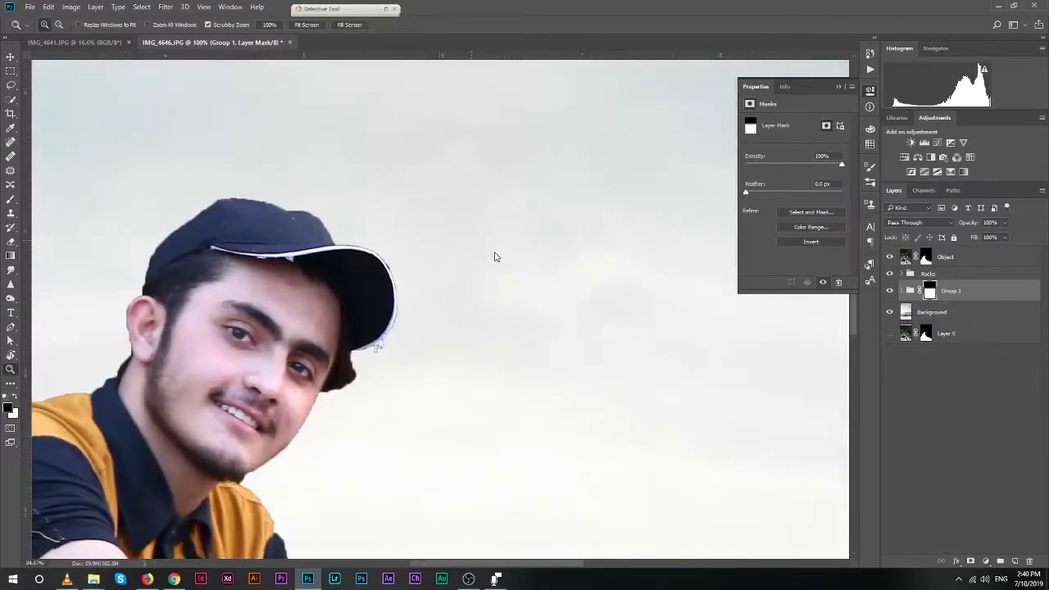
pyautogui.rightClick(525, 276)
pyautogui.click(539, 279)
pyautogui.press('v')
pyautogui.click(939, 312)
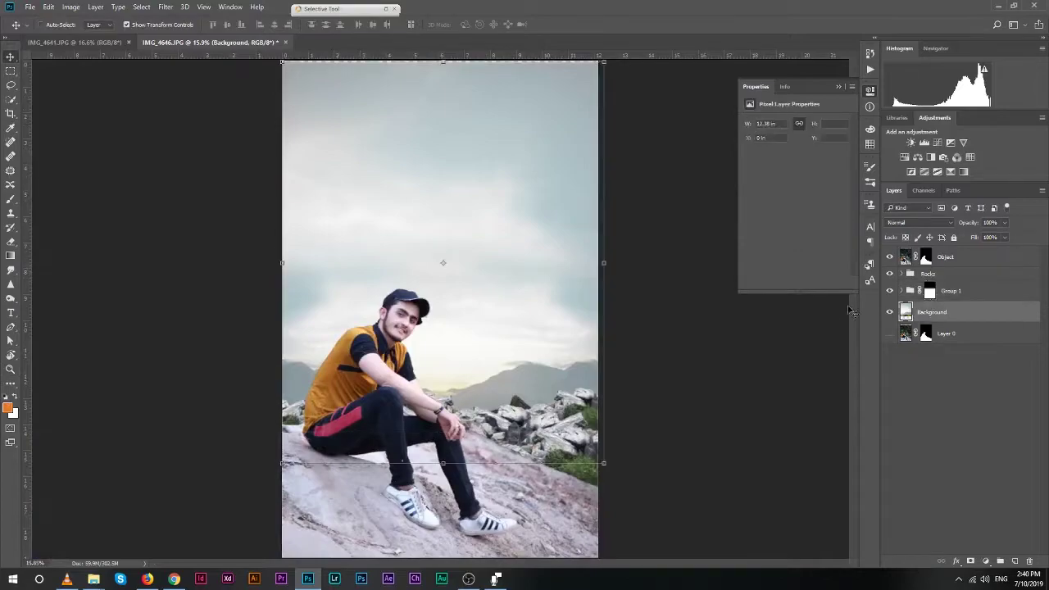
pyautogui.press('z')
pyautogui.click(870, 91)
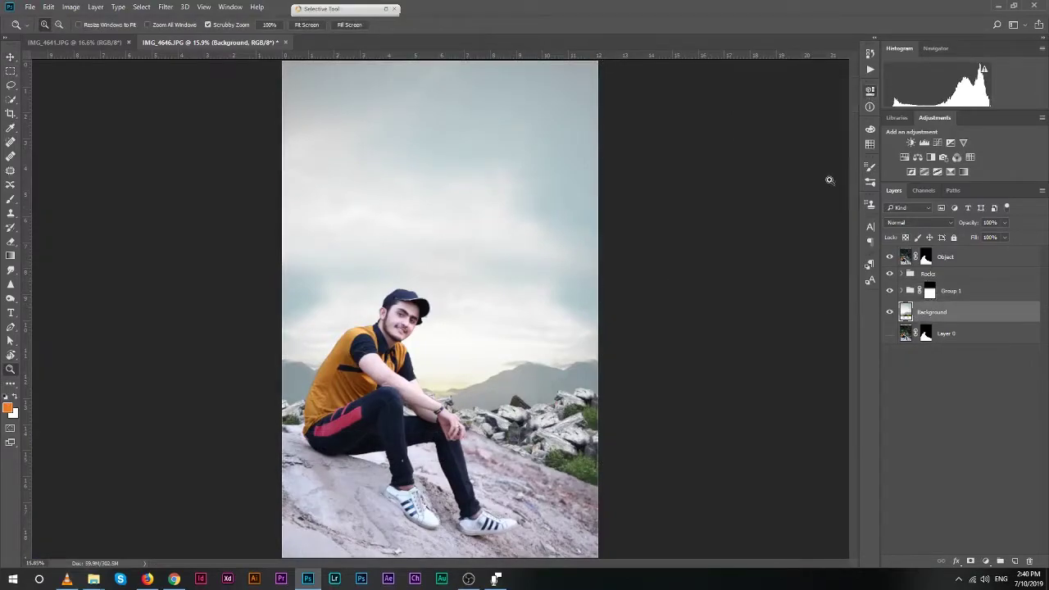
pyautogui.moveTo(503, 408); pyautogui.dragTo(535, 422)
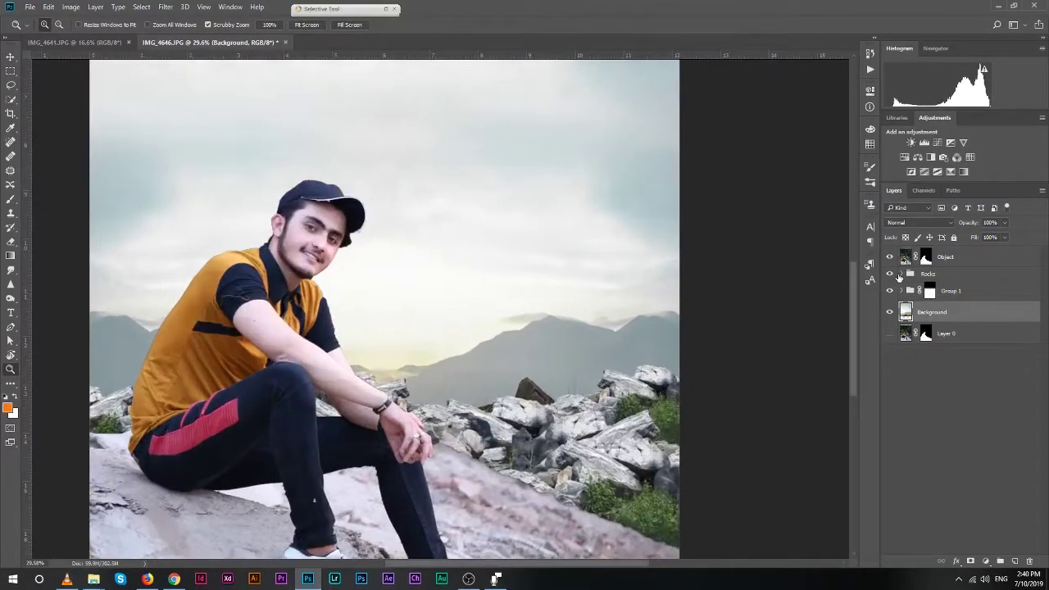
pyautogui.keyDown('ctrl'); pyautogui.click(534, 422); pyautogui.keyUp('ctrl')
pyautogui.click(535, 422)
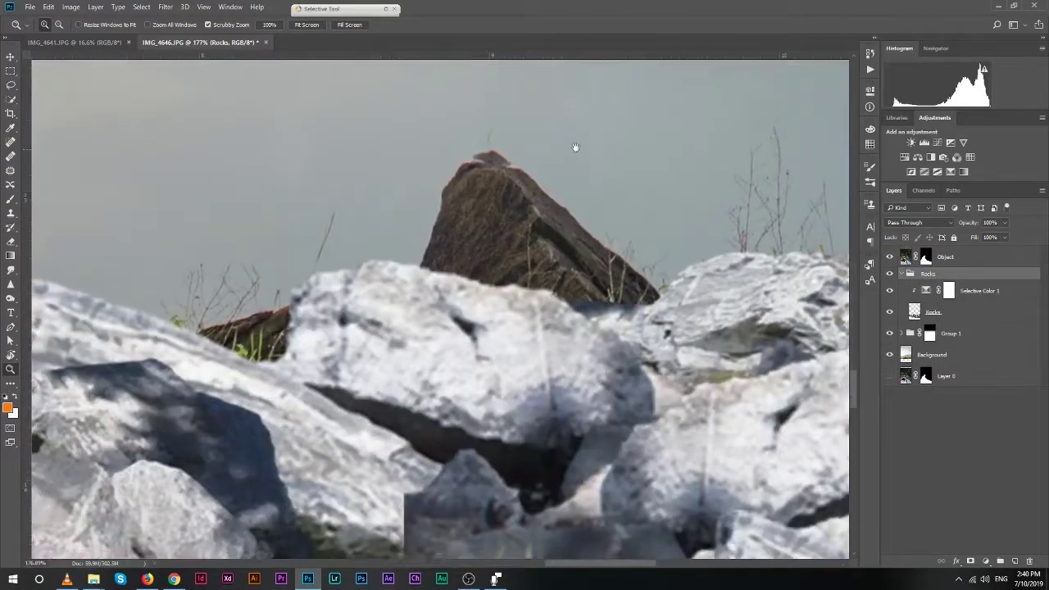
pyautogui.rightClick(585, 219)
pyautogui.click(646, 218)
pyautogui.rightClick(632, 285)
pyautogui.click(680, 304)
pyautogui.rightClick(680, 304)
# Show the pasted cliff image, hide Rocks, and scale the cliff down toward the ground.
pyautogui.press('Escape')
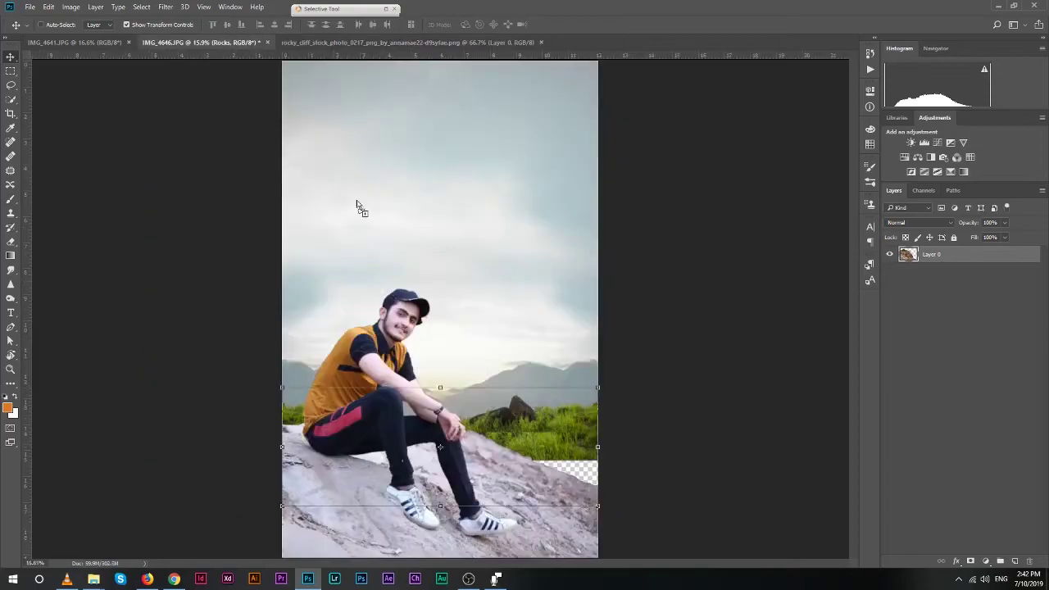
pyautogui.click(890, 291)
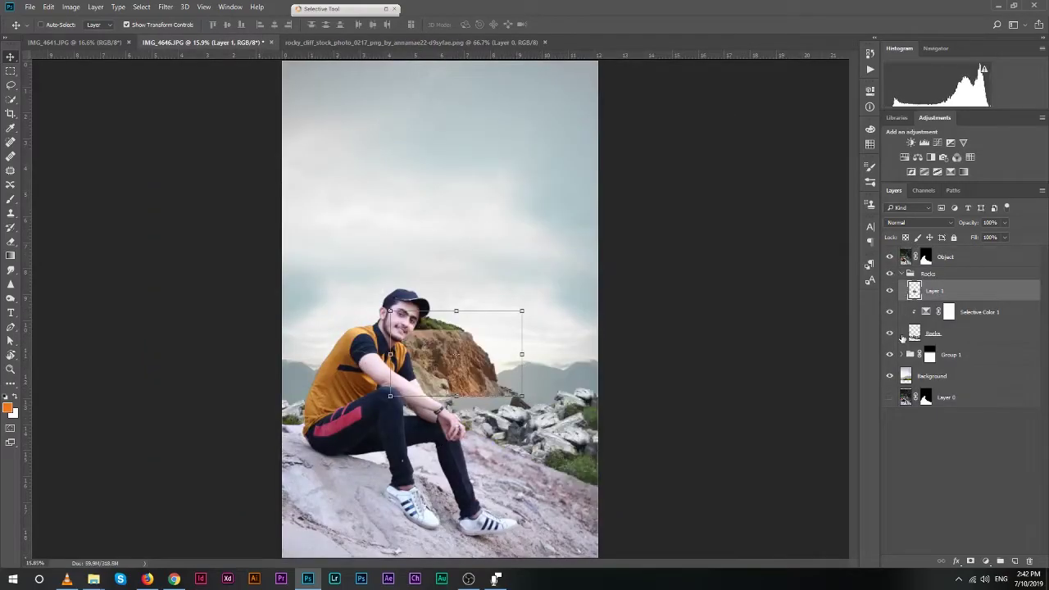
pyautogui.click(889, 333)
pyautogui.moveTo(523, 311); pyautogui.dragTo(577, 277)
pyautogui.moveTo(484, 377)
pyautogui.mouseDown()
pyautogui.moveTo(377, 461)
pyautogui.moveTo(574, 459)
pyautogui.moveTo(504, 459)
pyautogui.mouseUp()
pyautogui.press('Return')
# Flip a cliff copy horizontally, duplicate another lower right, and group all three as Group 2.
pyautogui.rightClick(541, 447)
pyautogui.click(574, 438)
pyautogui.press('Return')
pyautogui.press('z')
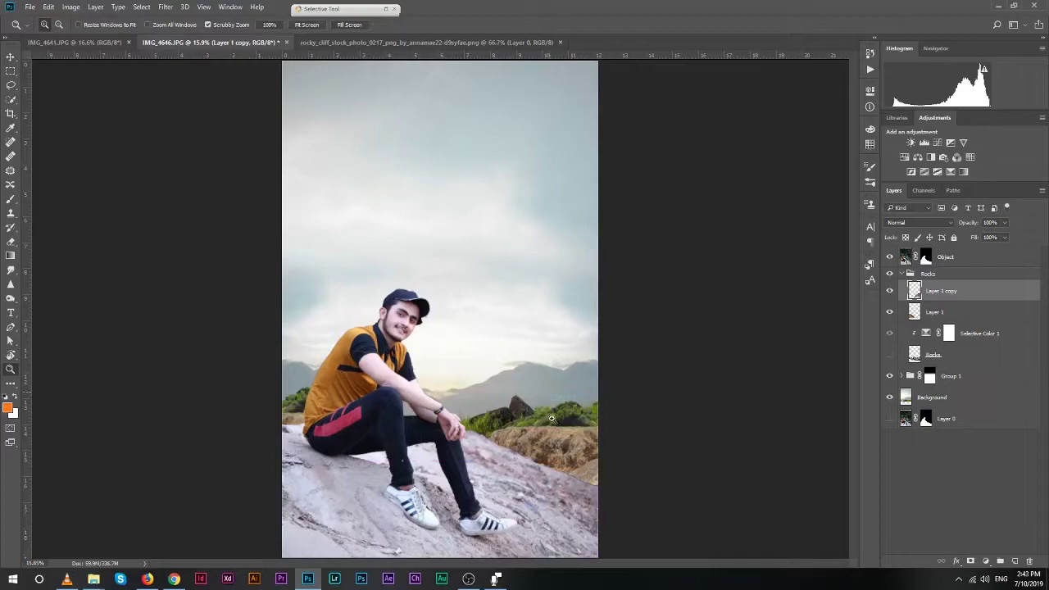
pyautogui.press('v')
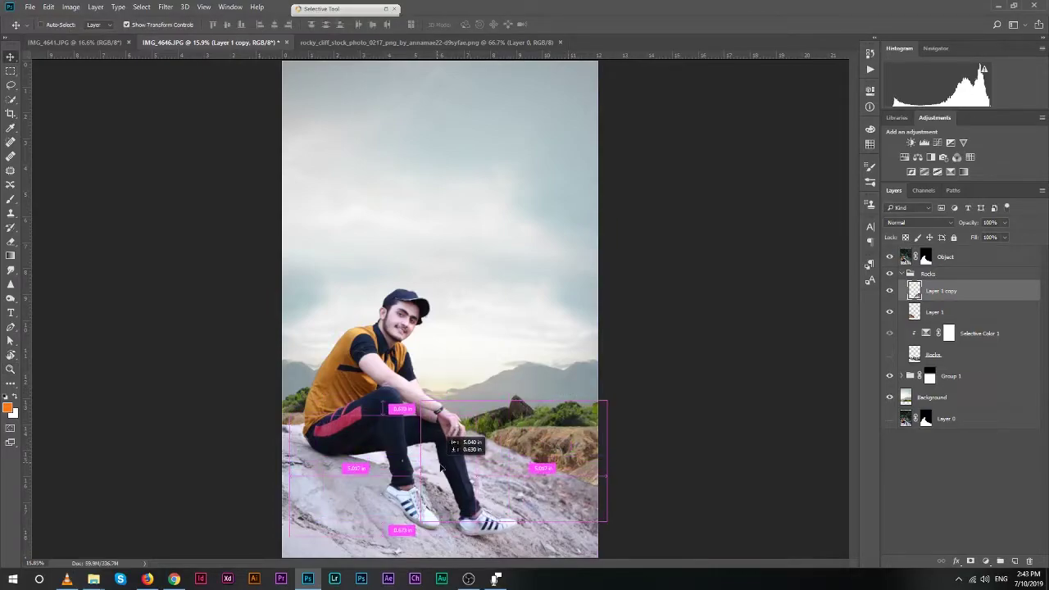
pyautogui.moveTo(573, 453); pyautogui.dragTo(463, 447)
pyautogui.press('z')
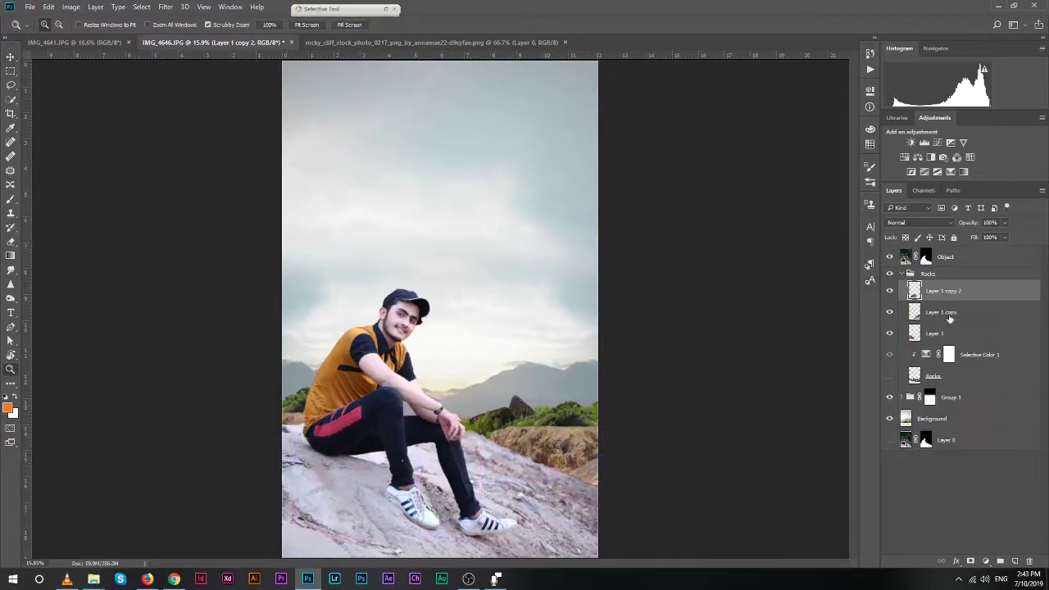
pyautogui.keyDown('shift'); pyautogui.click(943, 333); pyautogui.keyUp('shift')
pyautogui.hotkey('ctrl', 'g')
# Clip Selective Color 1 to Group 2 and tweak its Neutrals black and Whites sliders.
pyautogui.moveTo(972, 305); pyautogui.dragTo(917, 306)
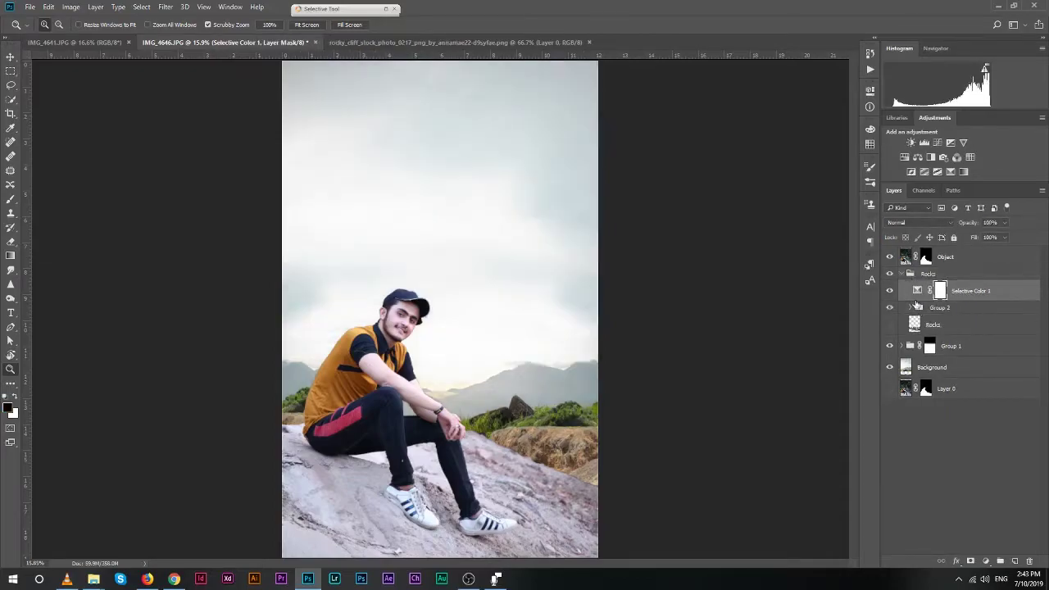
pyautogui.hotkey('ctrl', 'alt', 'g')
pyautogui.doubleClick(924, 289)
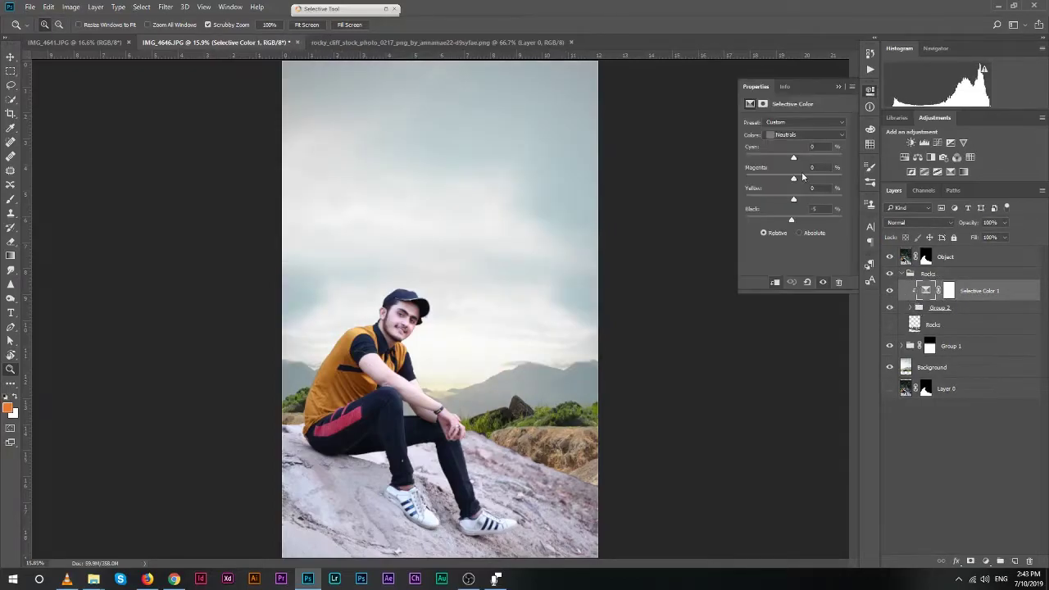
pyautogui.moveTo(792, 218); pyautogui.dragTo(795, 221)
pyautogui.click(807, 134)
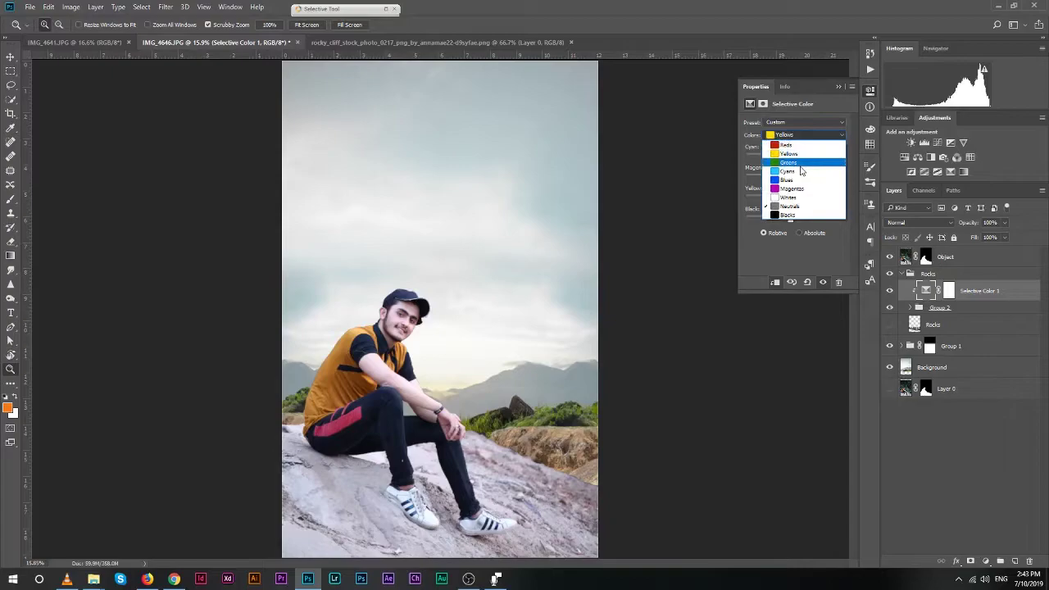
pyautogui.click(787, 202)
# Delete the old hidden Rocks layer and add a Selective Color adjustment above Object.
pyautogui.click(903, 273)
pyautogui.click(912, 257)
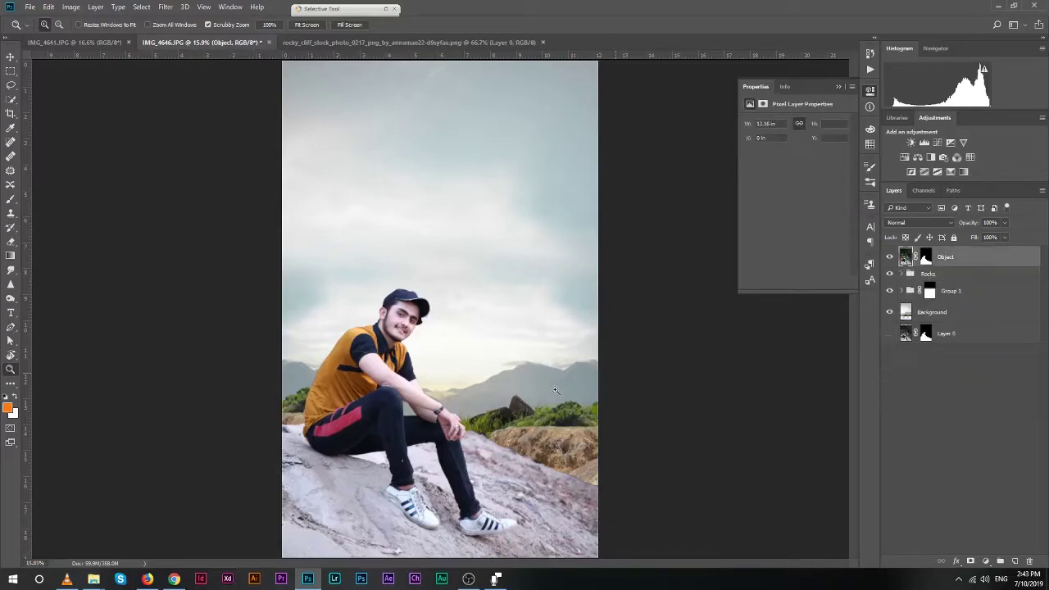
pyautogui.click(556, 390)
pyautogui.click(928, 274)
pyautogui.click(903, 274)
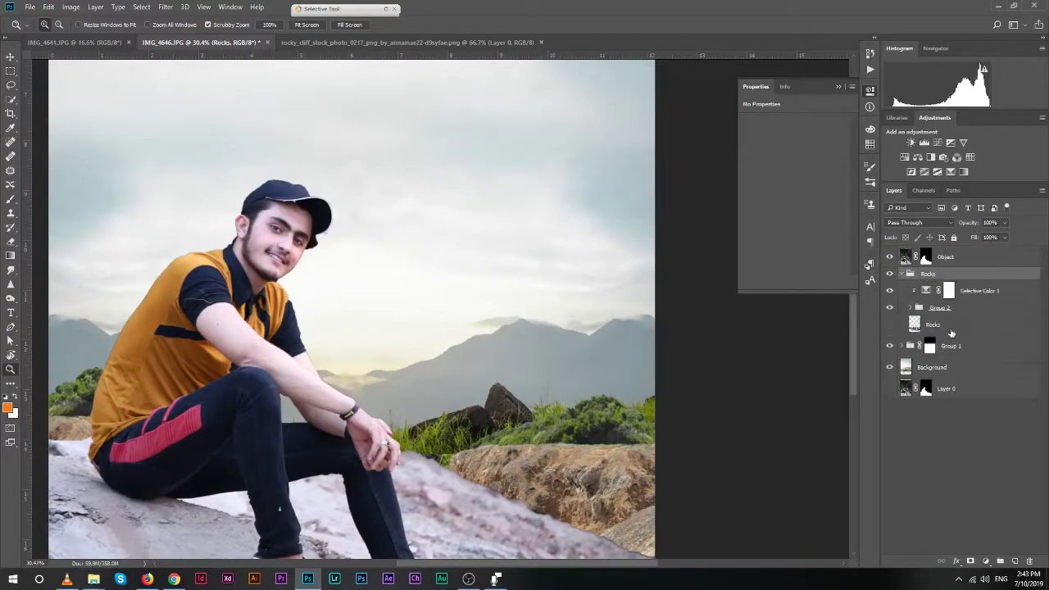
pyautogui.click(951, 328)
pyautogui.moveTo(768, 328); pyautogui.dragTo(567, 328)
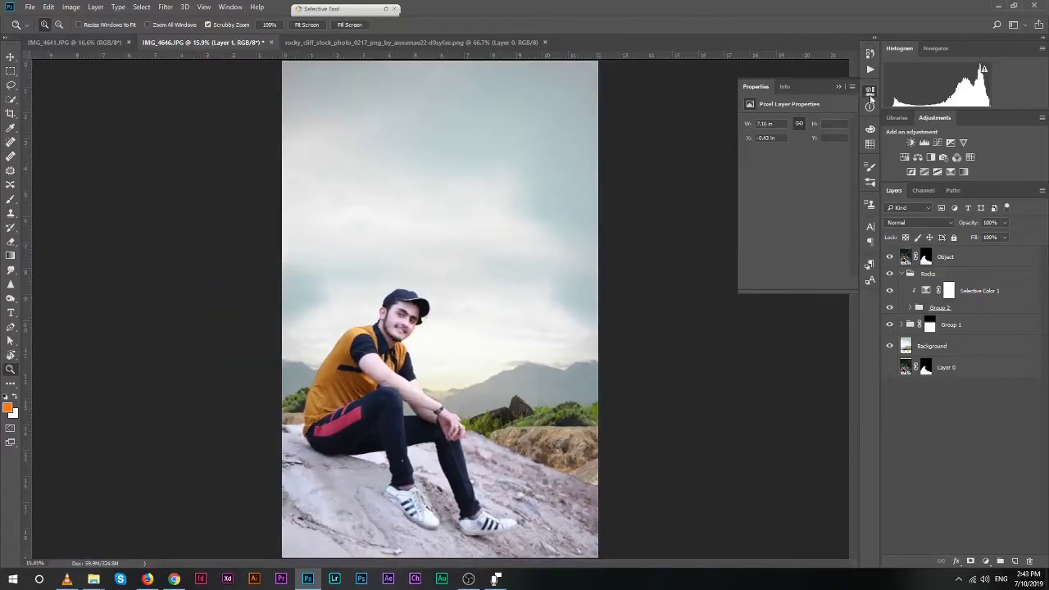
pyautogui.click(871, 92)
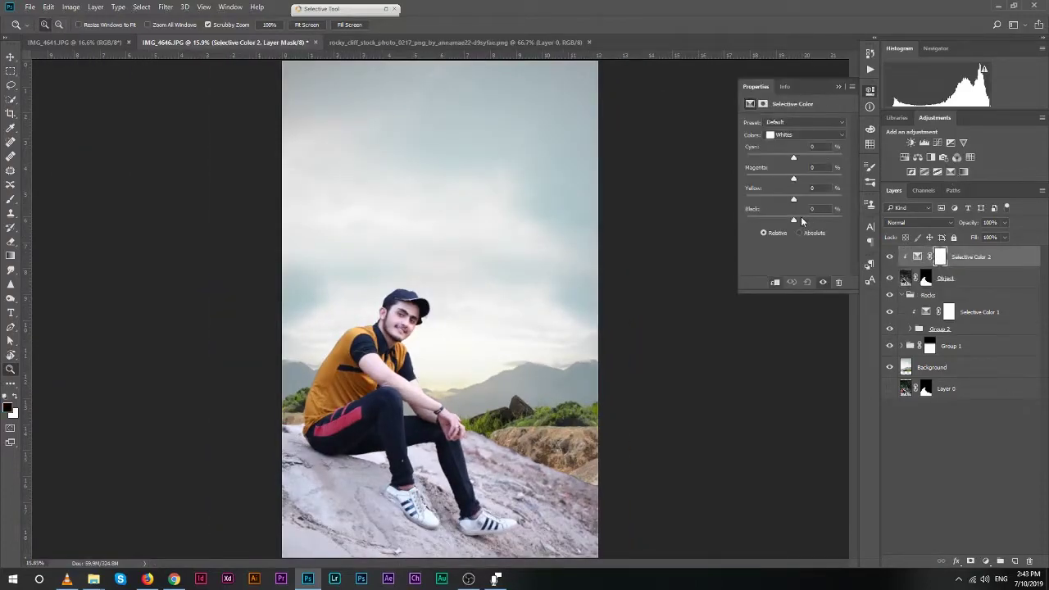
# Set Selective Color 2's Blacks black to -15 and fill its mask with black.
pyautogui.moveTo(801, 219)
pyautogui.mouseDown()
pyautogui.moveTo(851, 218)
pyautogui.moveTo(773, 220)
pyautogui.moveTo(787, 219)
pyautogui.mouseUp()
pyautogui.click(803, 134)
pyautogui.click(787, 207)
pyautogui.click(803, 135)
pyautogui.click(793, 218)
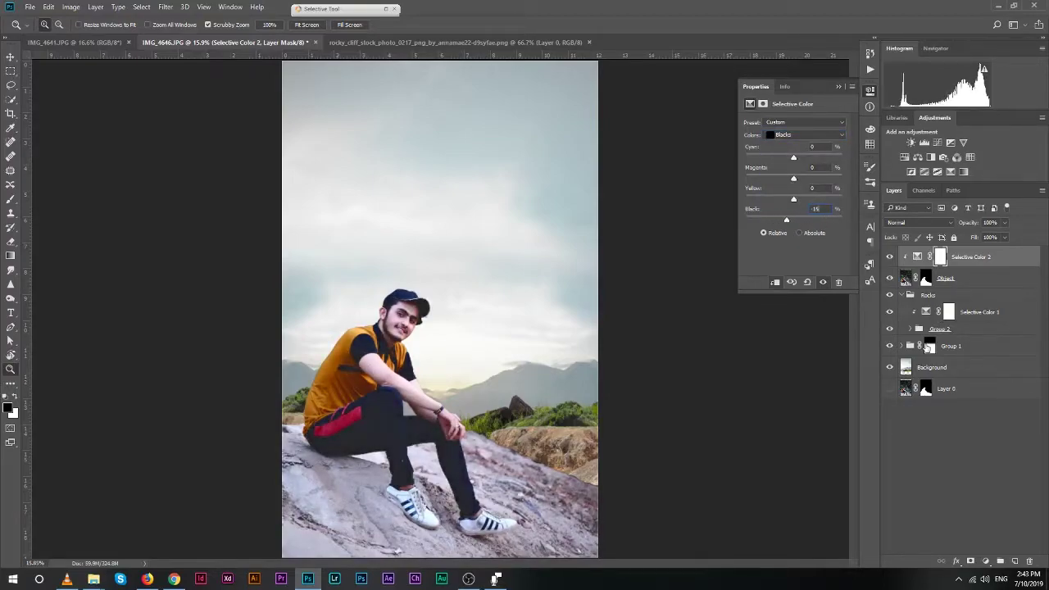
pyautogui.click(970, 561)
# Paint the darkening shadow into the mask beside the shoe and under the knee and legs.
pyautogui.press('b')
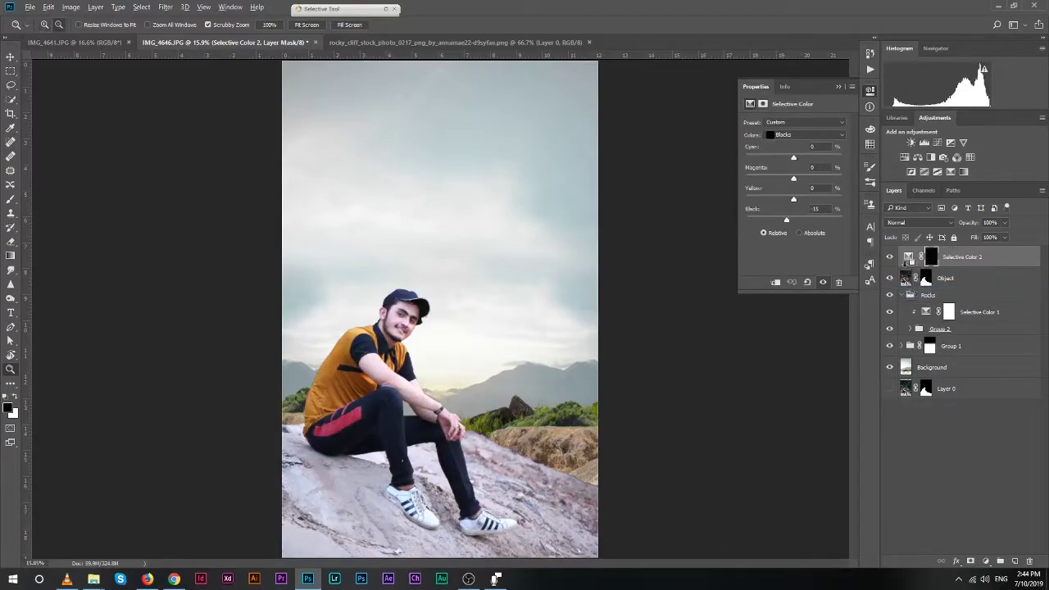
pyautogui.scroll(5, 516, 297)
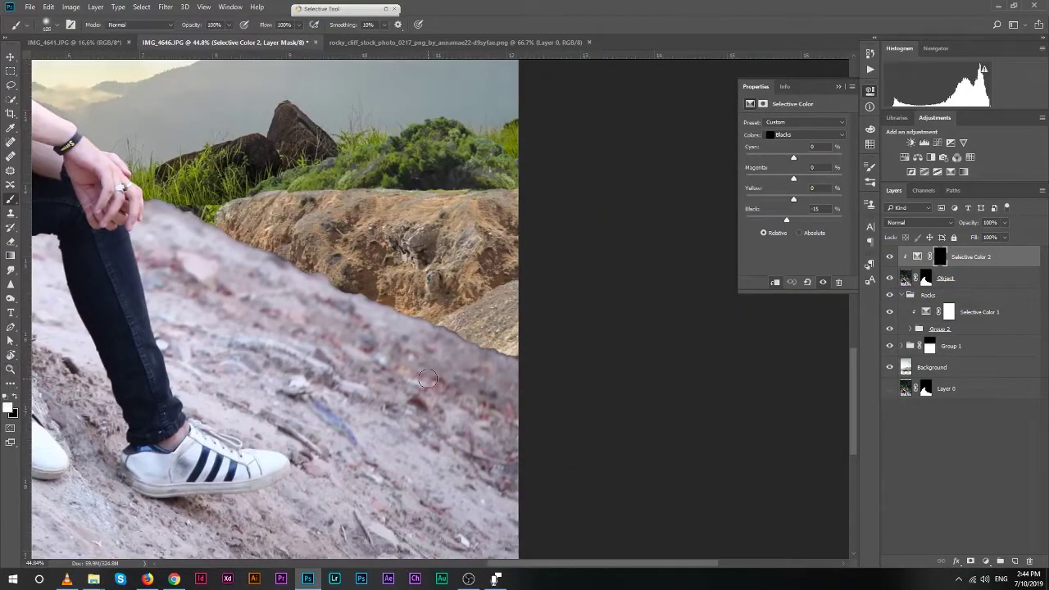
pyautogui.press('z')
pyautogui.scroll(-3, 389, 420)
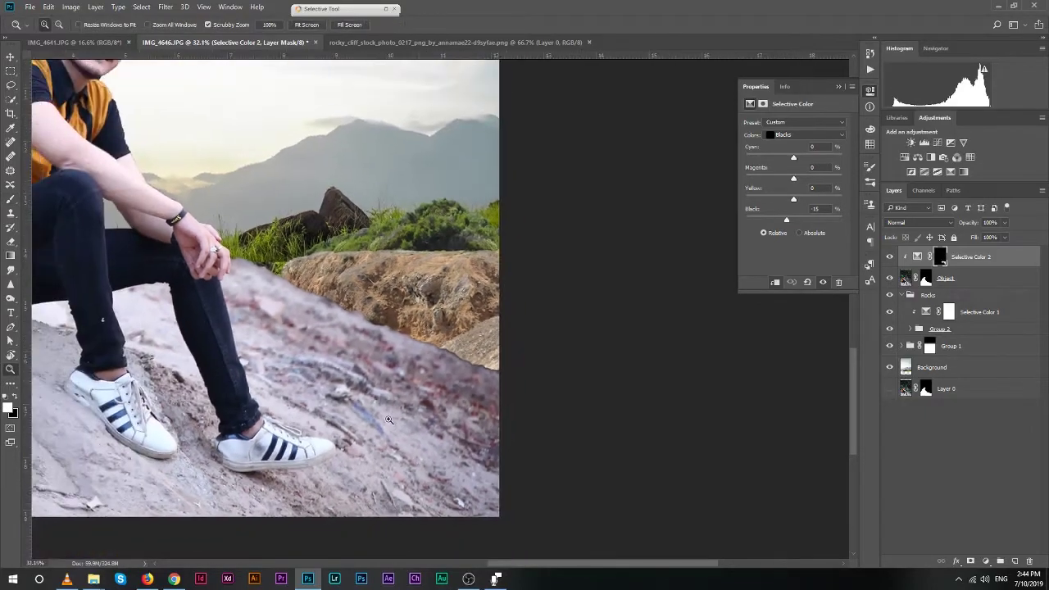
pyautogui.press('b')
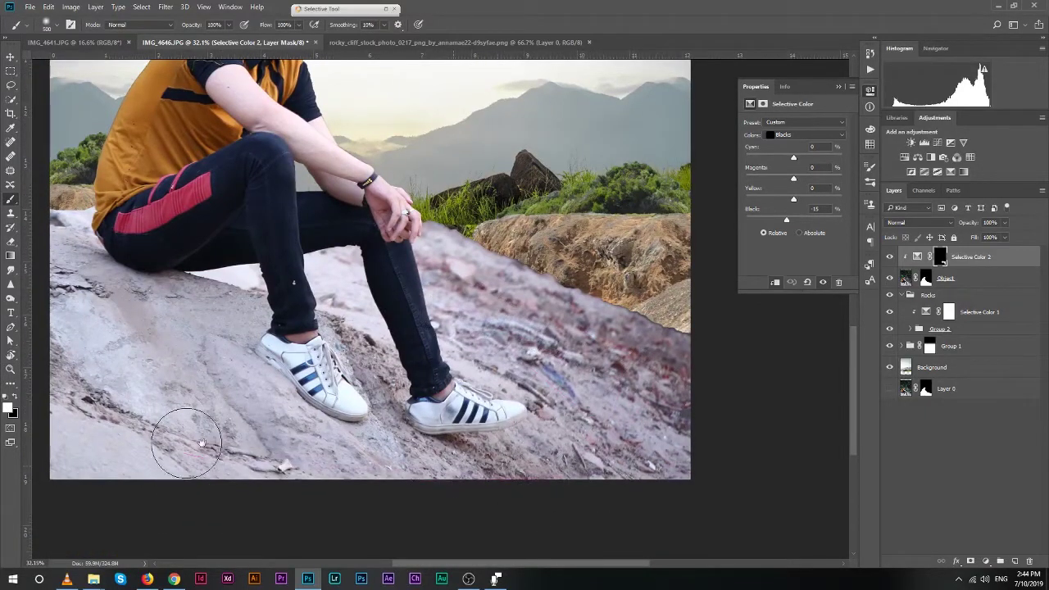
pyautogui.moveTo(201, 443); pyautogui.dragTo(410, 463)
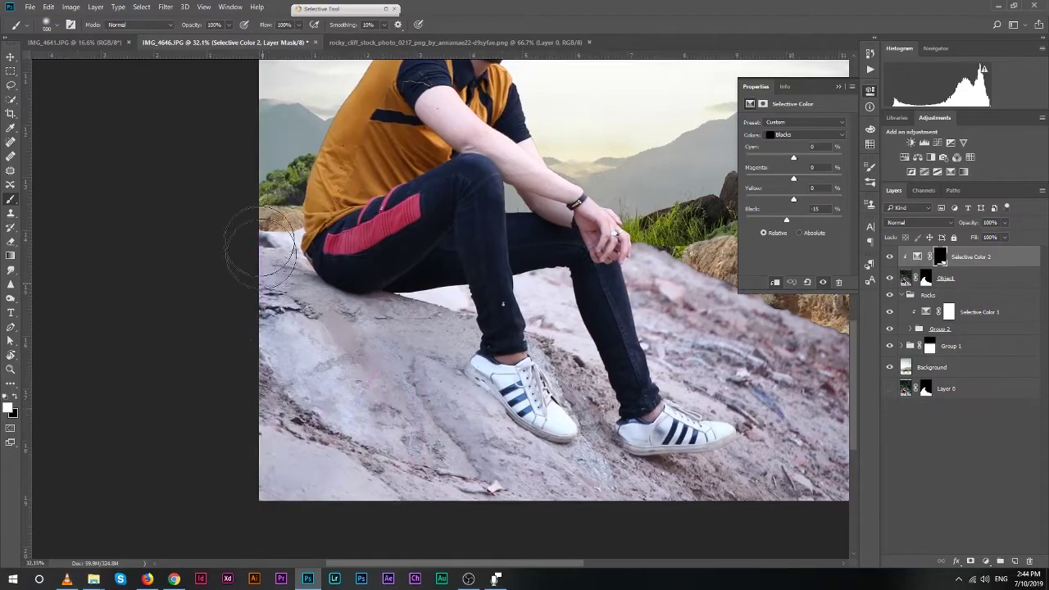
pyautogui.press('[')
pyautogui.press('[')
pyautogui.press('[')
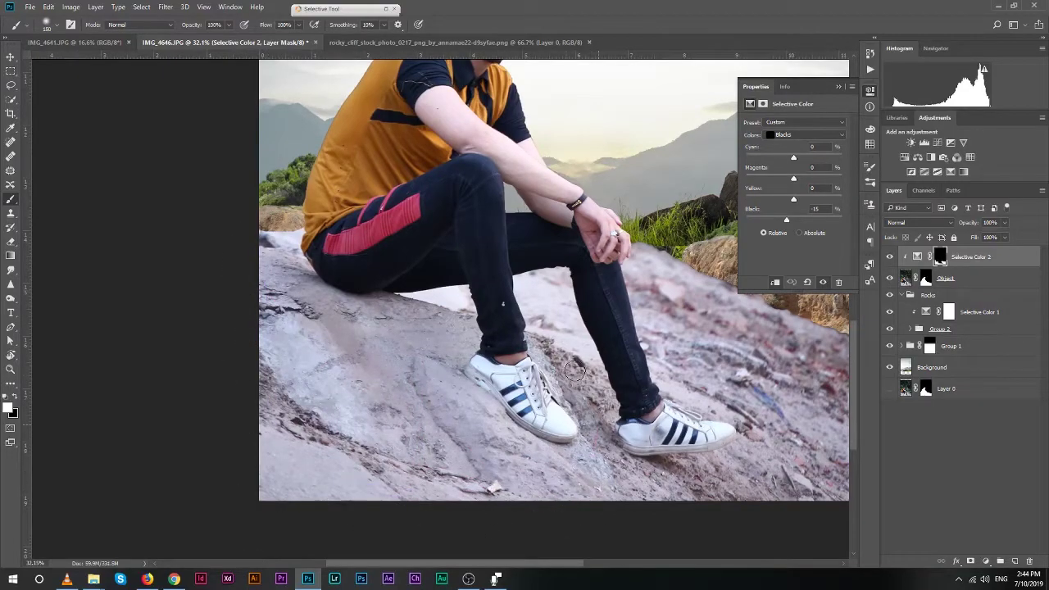
pyautogui.moveTo(575, 370); pyautogui.dragTo(613, 487)
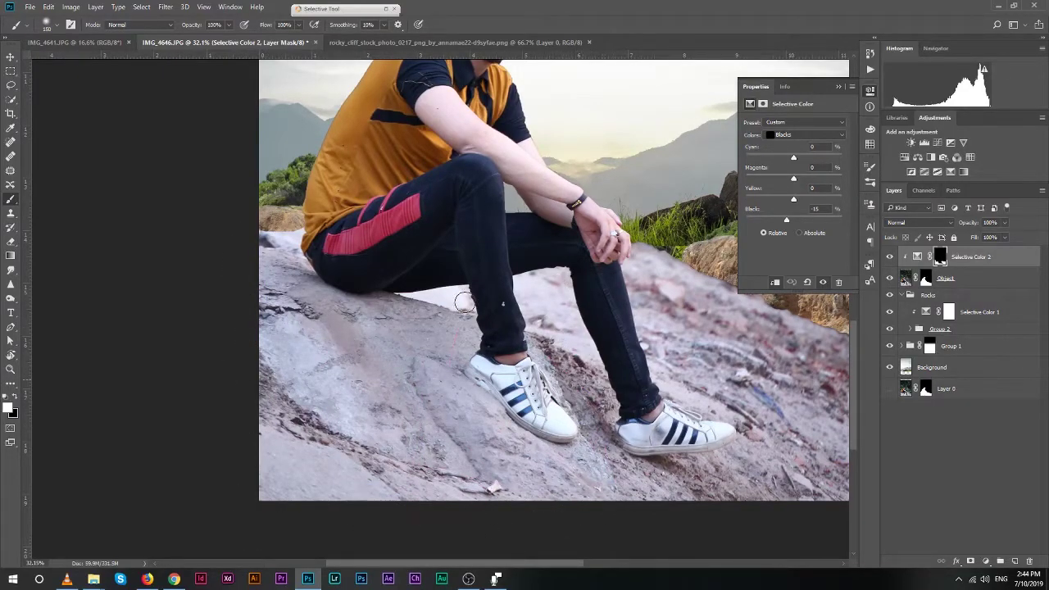
pyautogui.moveTo(465, 304); pyautogui.dragTo(386, 315)
pyautogui.press(']')
pyautogui.press(']')
pyautogui.press(']')
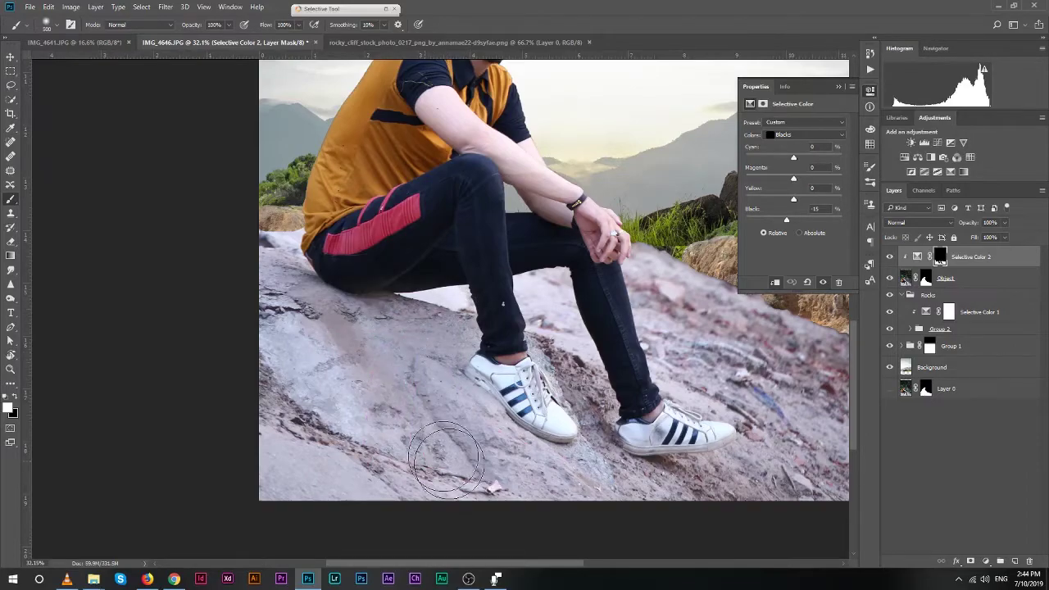
pyautogui.press('[')
pyautogui.press('[')
pyautogui.press('[')
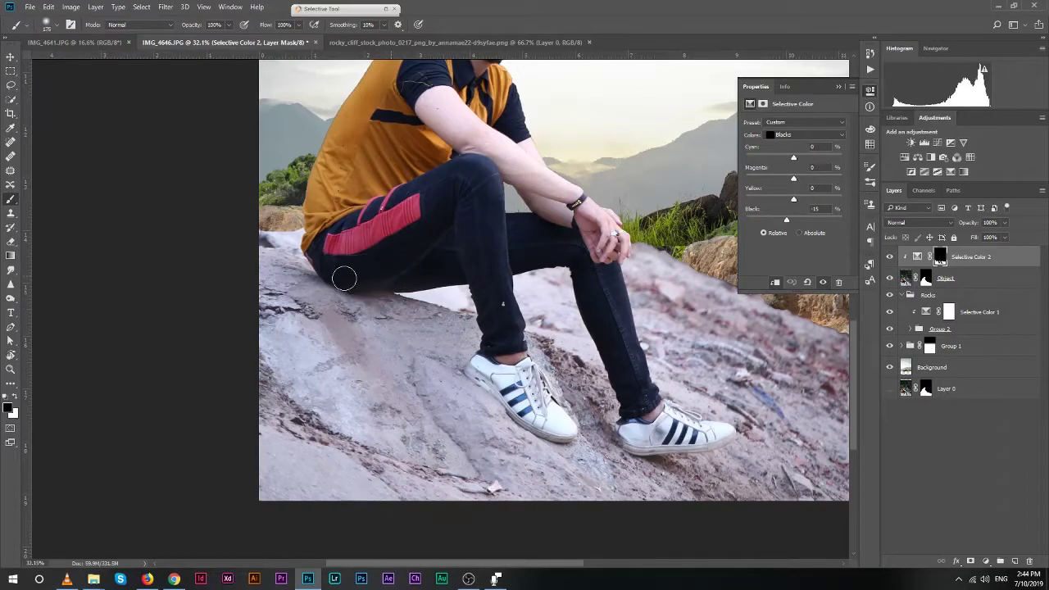
pyautogui.moveTo(345, 278); pyautogui.dragTo(152, 365)
pyautogui.click(927, 279)
# Duplicate the Object layer and soften the copy's mask along the rock edge.
pyautogui.moveTo(719, 307); pyautogui.dragTo(710, 312)
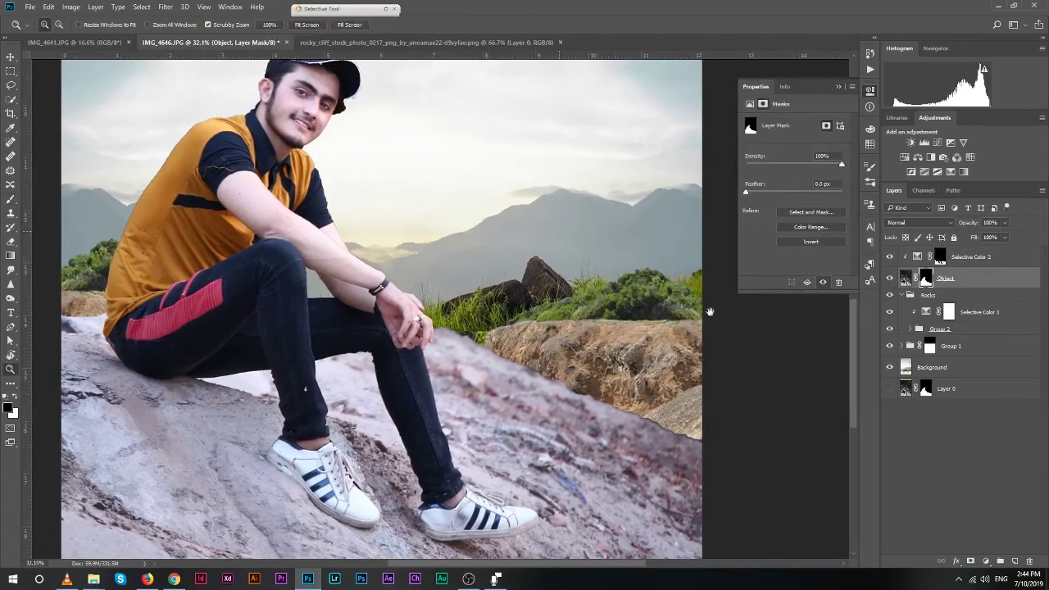
pyautogui.hotkey('ctrl', 'j')
pyautogui.scroll(1, 632, 374)
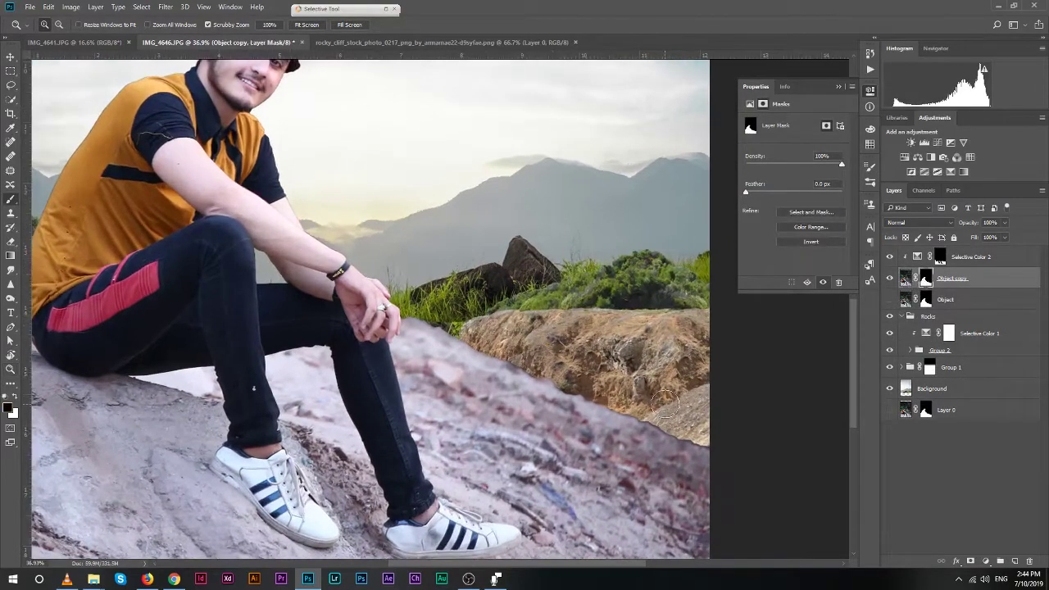
pyautogui.press('b')
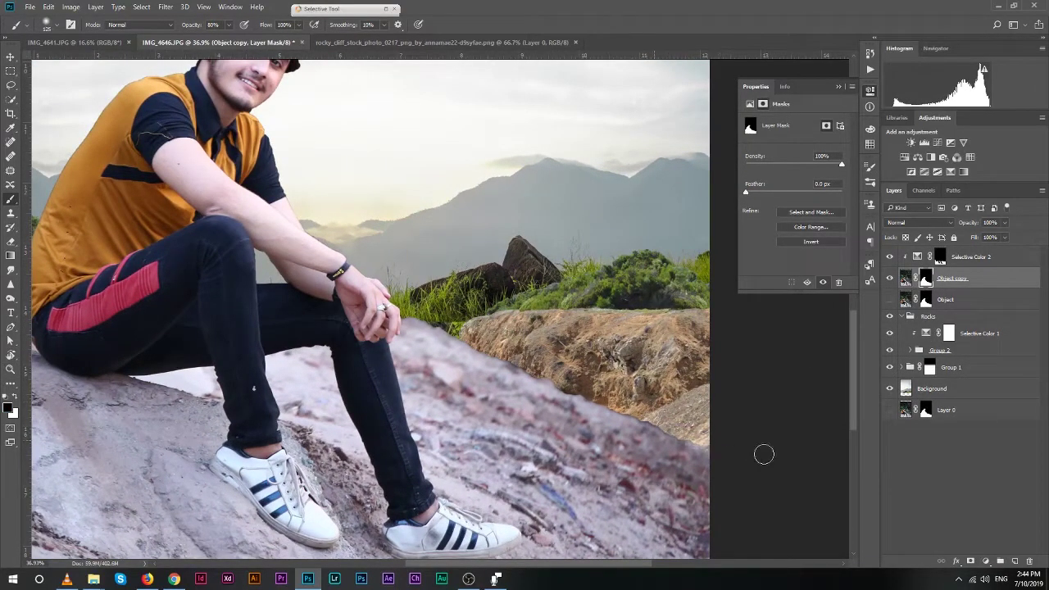
pyautogui.moveTo(566, 382); pyautogui.dragTo(421, 305)
pyautogui.press('[')
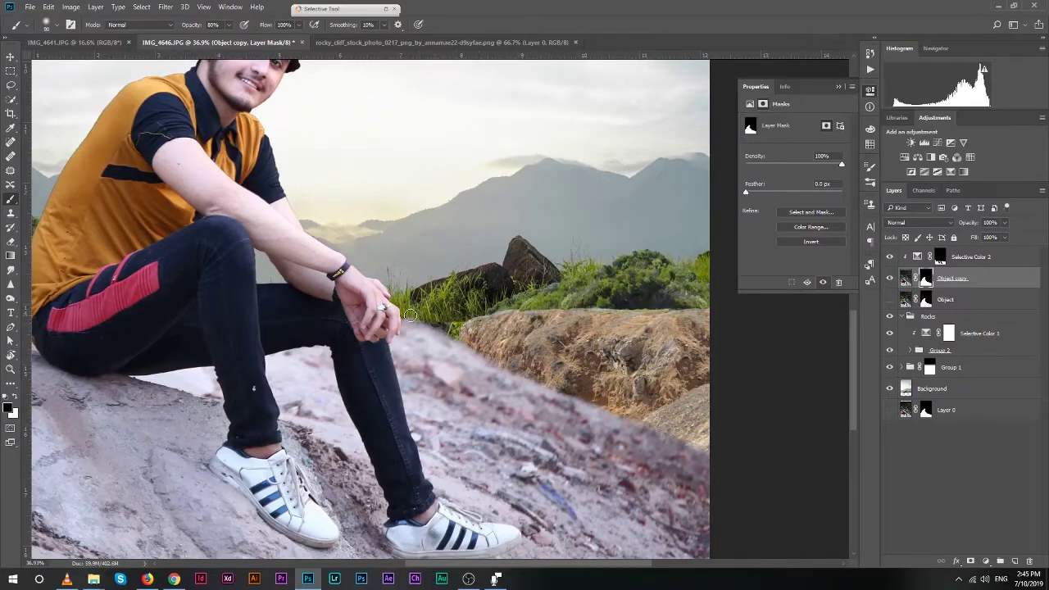
pyautogui.moveTo(497, 367); pyautogui.dragTo(623, 412)
# Touch up the mask by the shirt and hip to reveal the rock ground edge.
pyautogui.moveTo(732, 458); pyautogui.dragTo(656, 443)
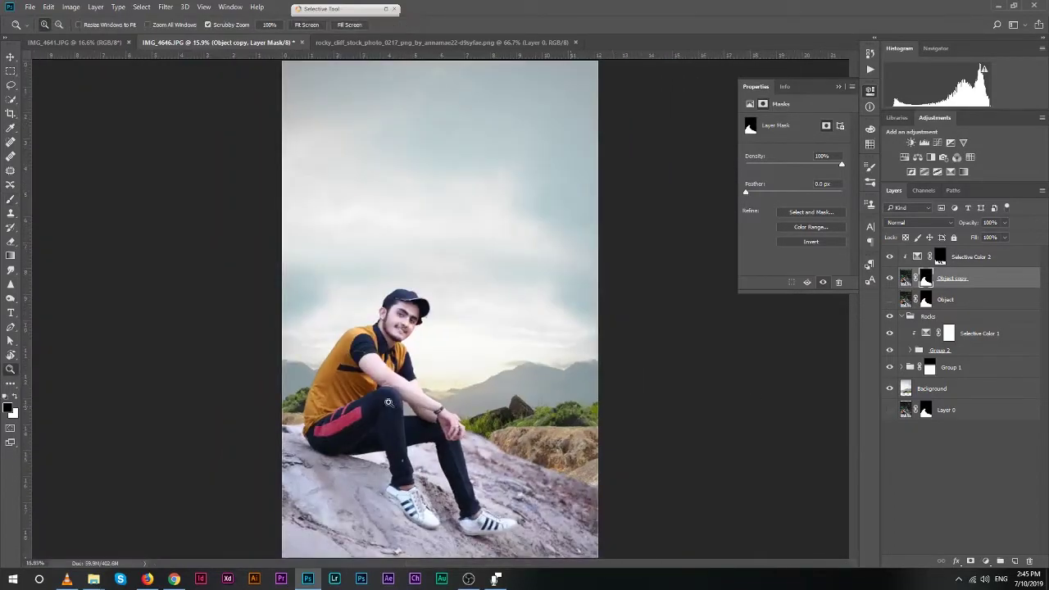
pyautogui.moveTo(410, 361)
pyautogui.mouseDown()
pyautogui.moveTo(479, 360)
pyautogui.moveTo(700, 279)
pyautogui.mouseUp()
pyautogui.press('b')
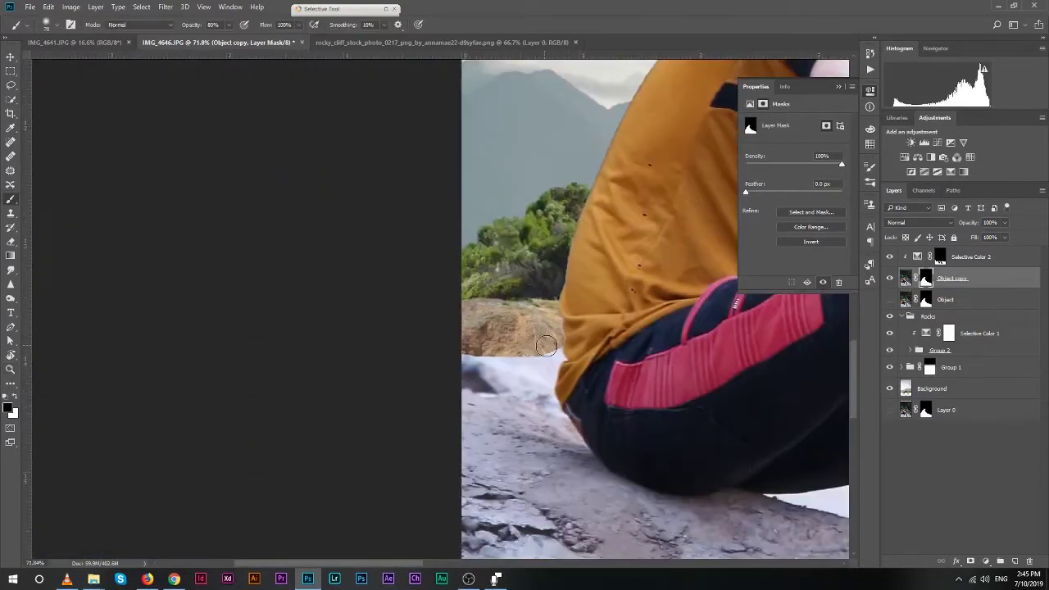
pyautogui.moveTo(547, 357)
pyautogui.mouseDown()
pyautogui.moveTo(496, 362)
pyautogui.moveTo(527, 351)
pyautogui.mouseUp()
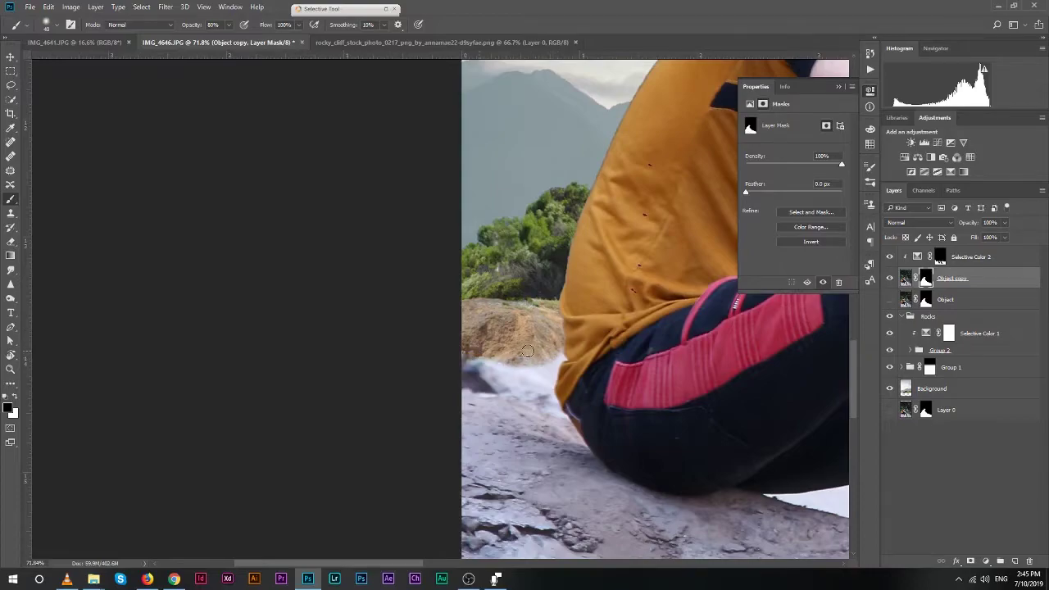
pyautogui.press('z')
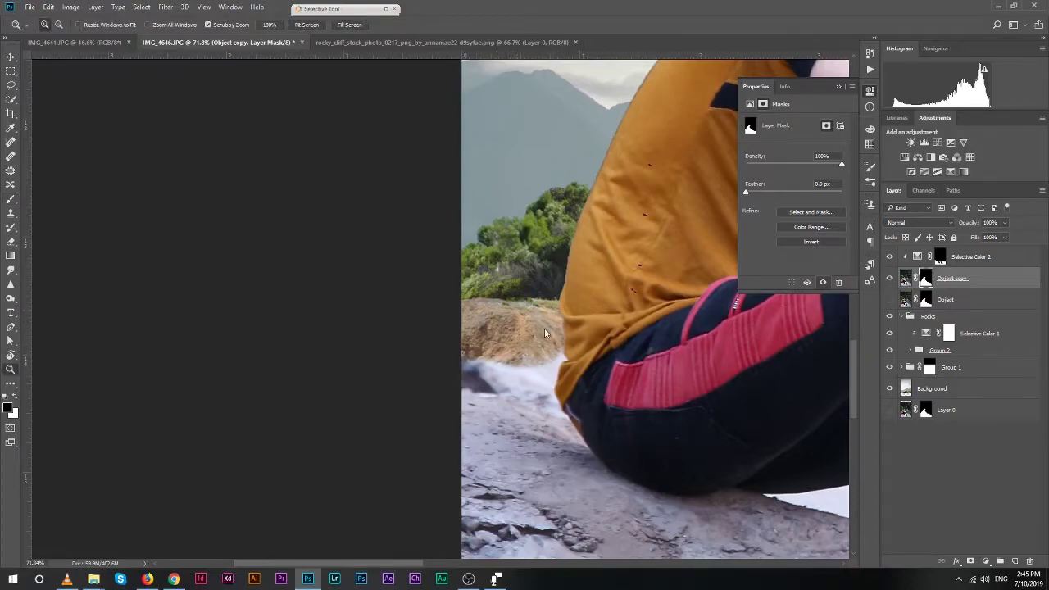
pyautogui.hotkey('ctrl', '0')
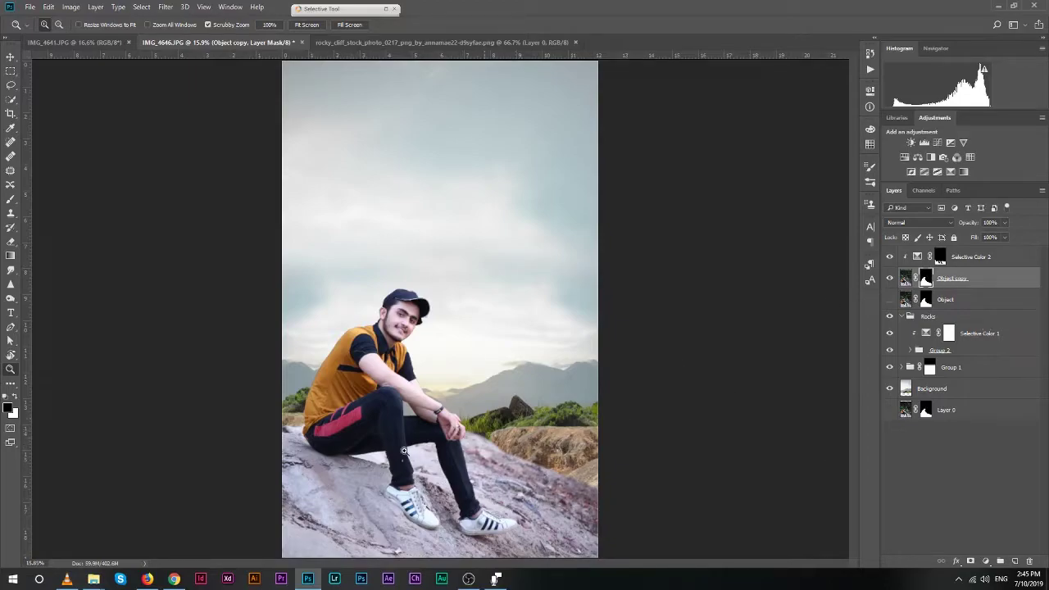
# Check the grass-rock seam and set a 30% opacity, ~150 px brush on Group 1's mask.
pyautogui.click(935, 390)
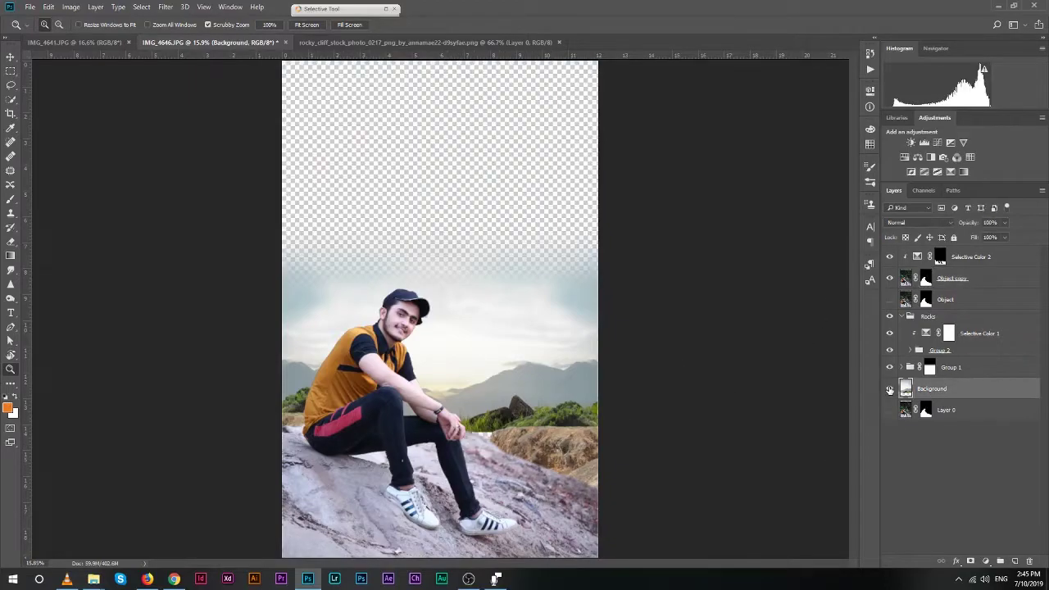
pyautogui.click(522, 470)
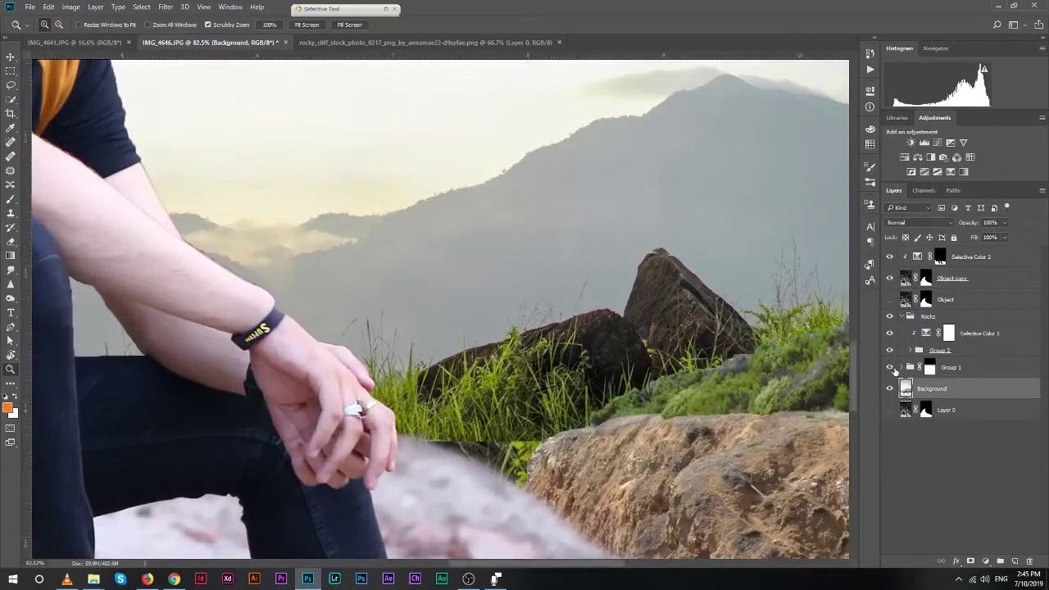
pyautogui.click(891, 368)
pyautogui.click(890, 367)
pyautogui.click(930, 368)
pyautogui.press('b')
pyautogui.press('d')
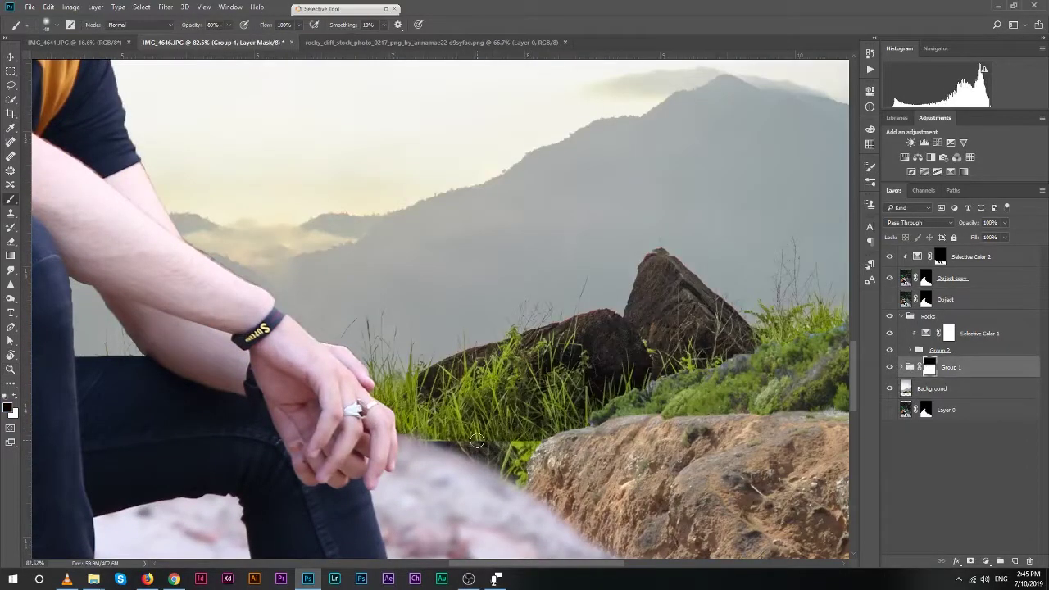
pyautogui.press('3')
pyautogui.press(']')
pyautogui.press(']')
pyautogui.press(']')
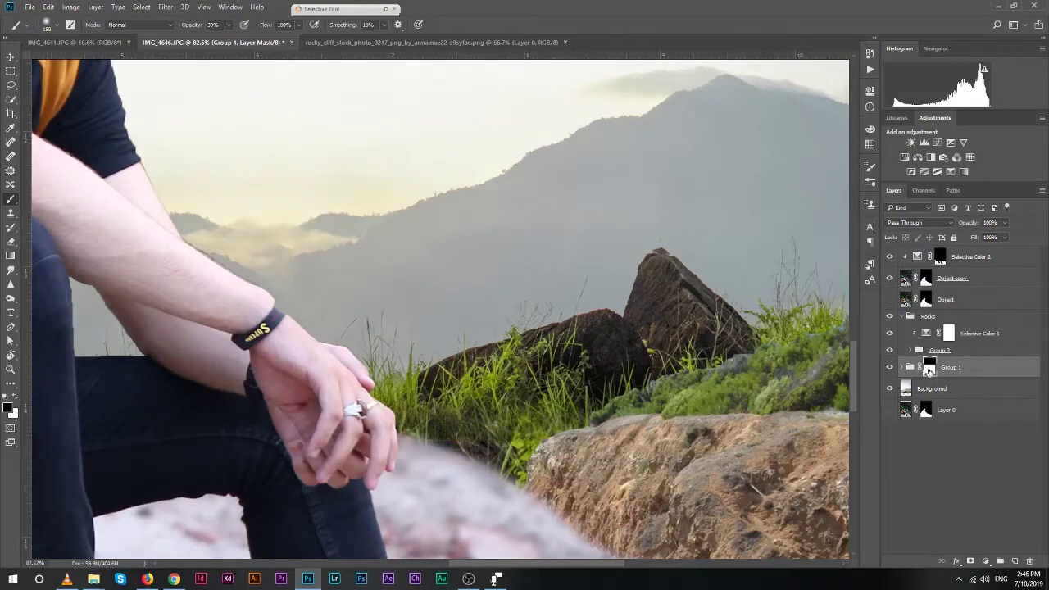
# Convert Group 1 to a smart object and apply its layer mask.
pyautogui.click(976, 367)
pyautogui.rightClick(980, 369)
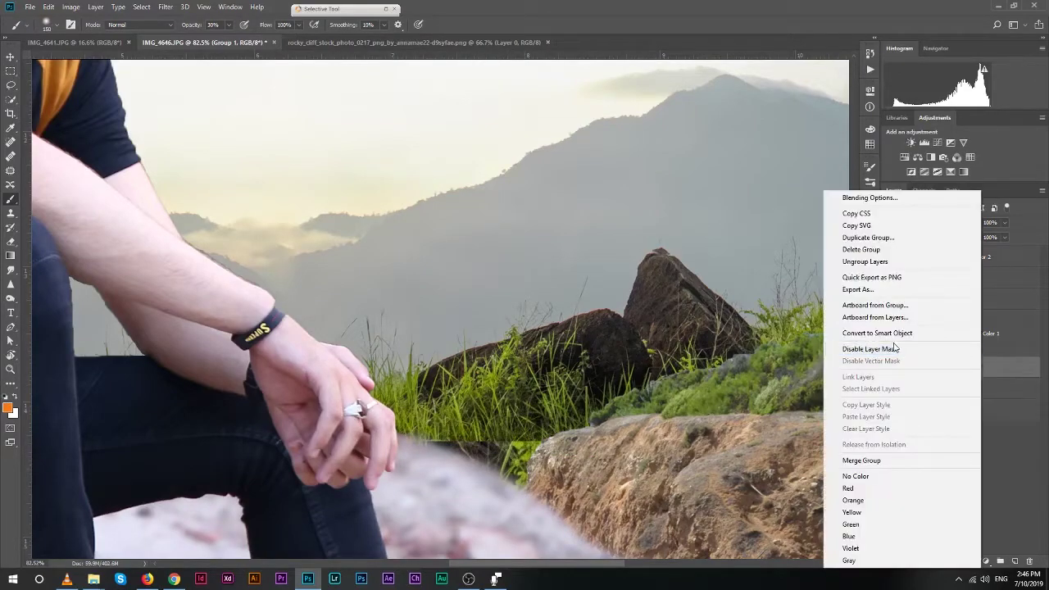
pyautogui.click(809, 295)
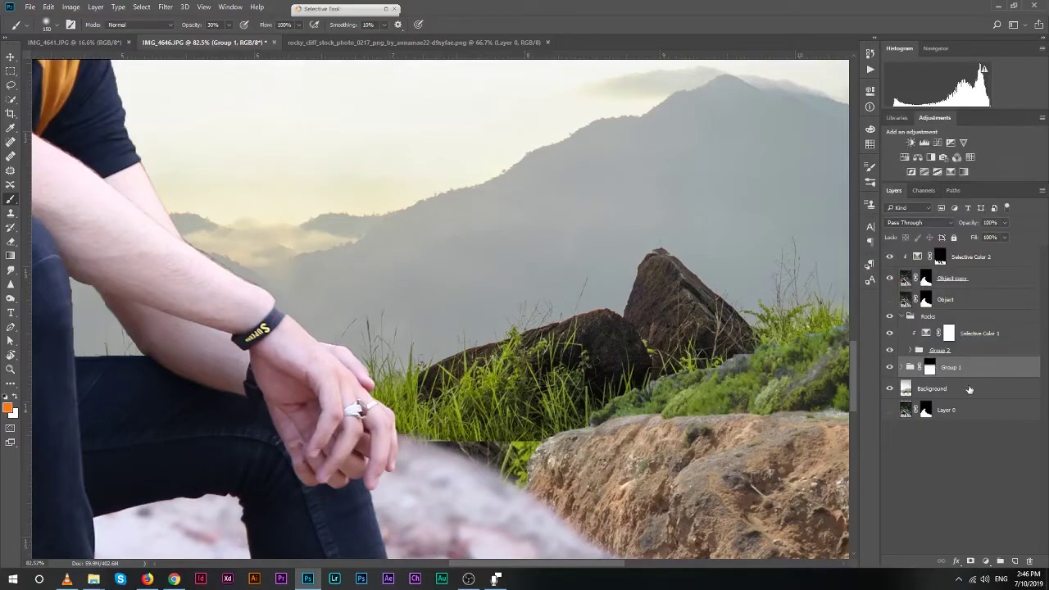
pyautogui.rightClick(930, 367)
pyautogui.rightClick(943, 367)
pyautogui.click(934, 459)
pyautogui.rightClick(929, 370)
pyautogui.click(952, 402)
pyautogui.press('z')
pyautogui.hotkey('ctrl', '0')
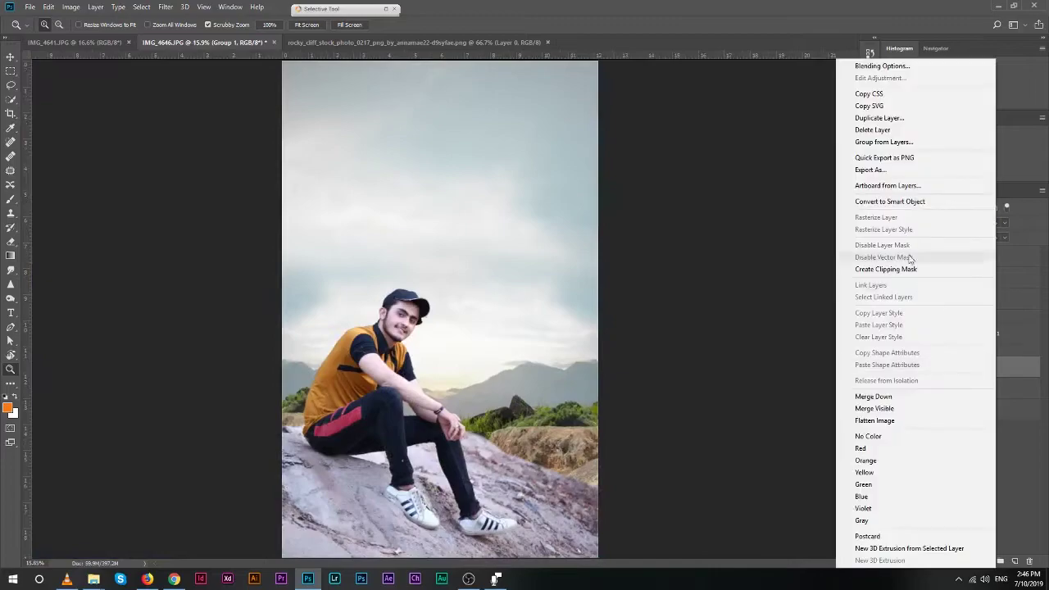
pyautogui.click(165, 8)
pyautogui.moveTo(182, 138)
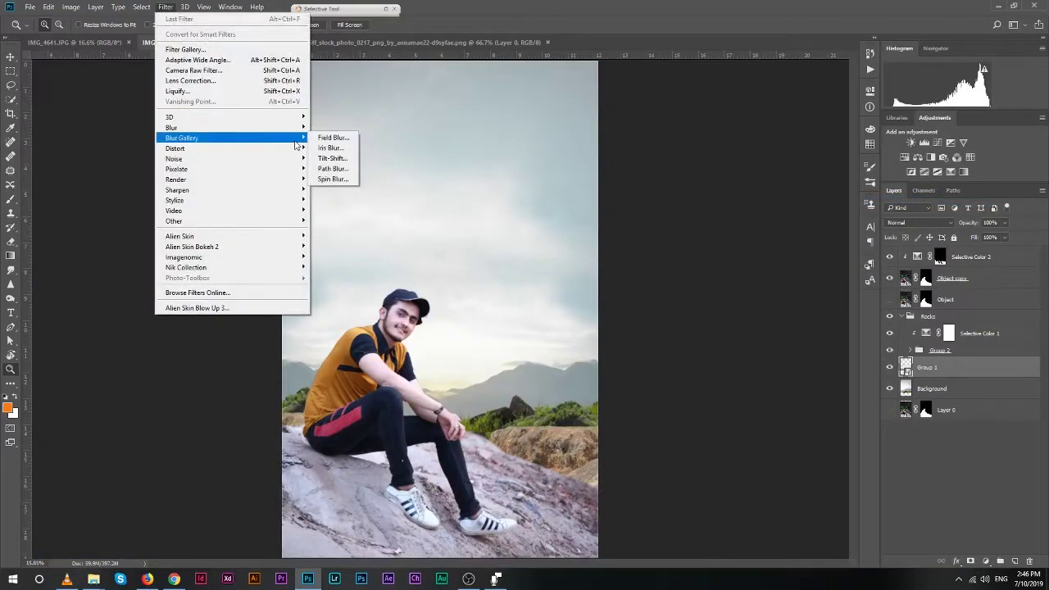
# Apply a Tilt-Shift blur to Group 1 with the focus moved down toward the man's feet.
pyautogui.click(333, 158)
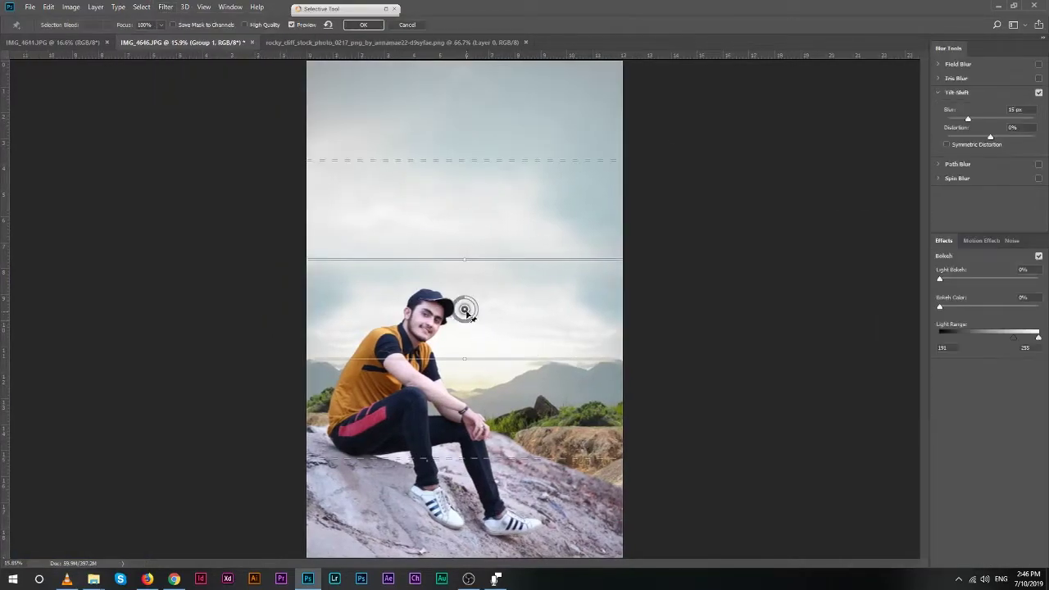
pyautogui.moveTo(464, 307); pyautogui.dragTo(525, 554)
pyautogui.moveTo(565, 410)
pyautogui.mouseDown()
pyautogui.moveTo(571, 444)
pyautogui.moveTo(591, 453)
pyautogui.mouseUp()
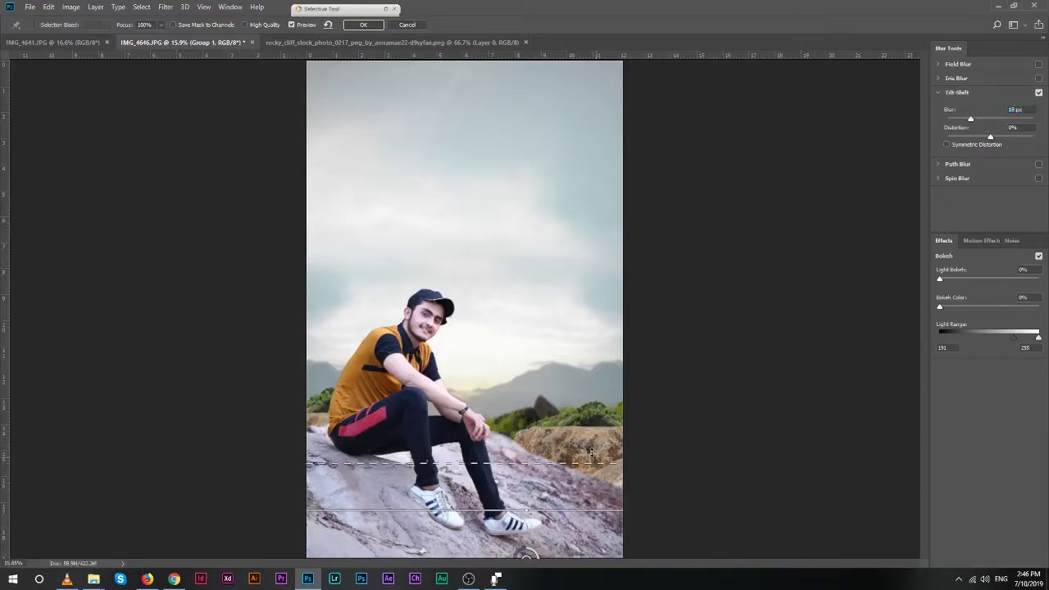
pyautogui.click(373, 26)
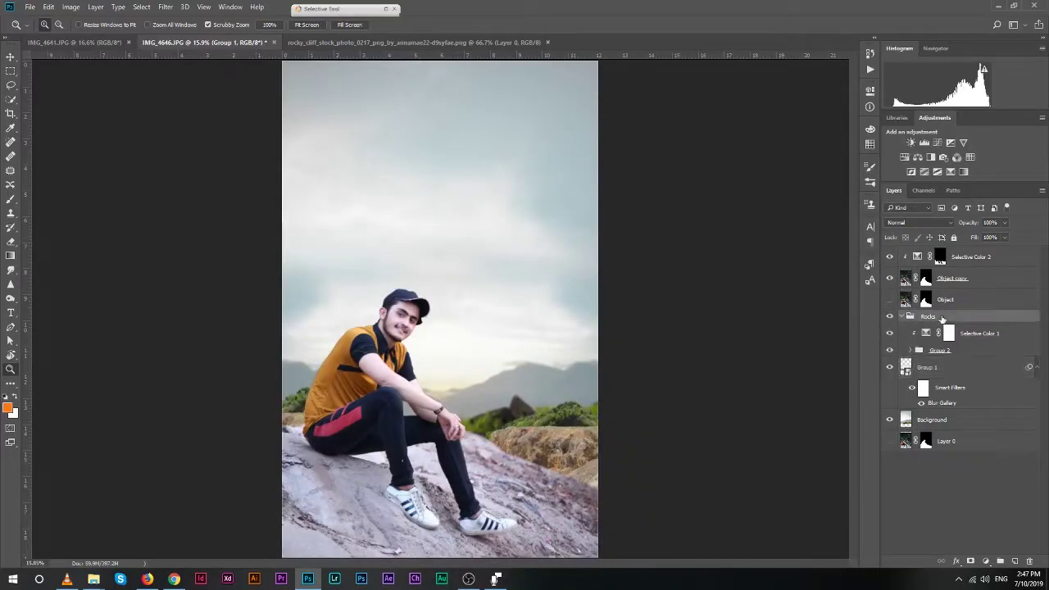
# Convert the Rocks group into a smart object.
pyautogui.rightClick(938, 318)
pyautogui.rightClick(976, 343)
pyautogui.click(862, 202)
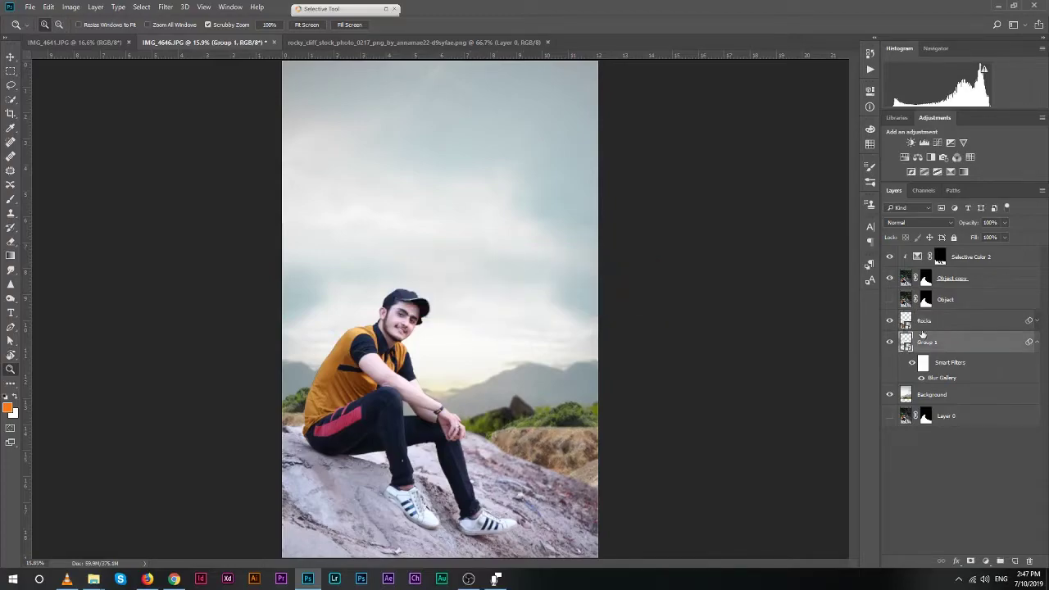
# Reopen the Rocks Tilt-Shift blur, lower the sharp band, and set the blur to 17 px.
pyautogui.click(933, 323)
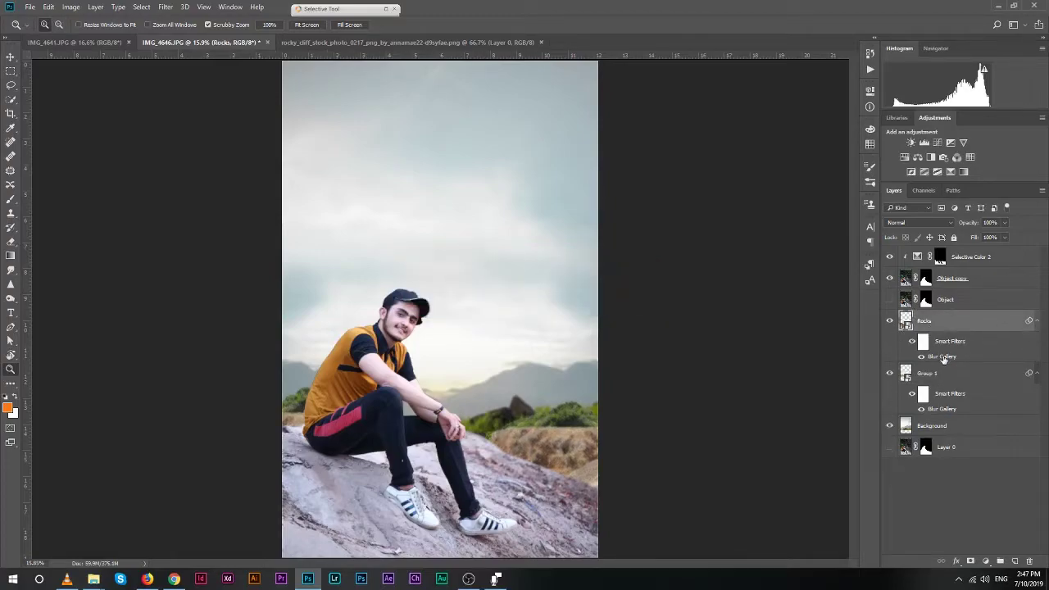
pyautogui.doubleClick(943, 357)
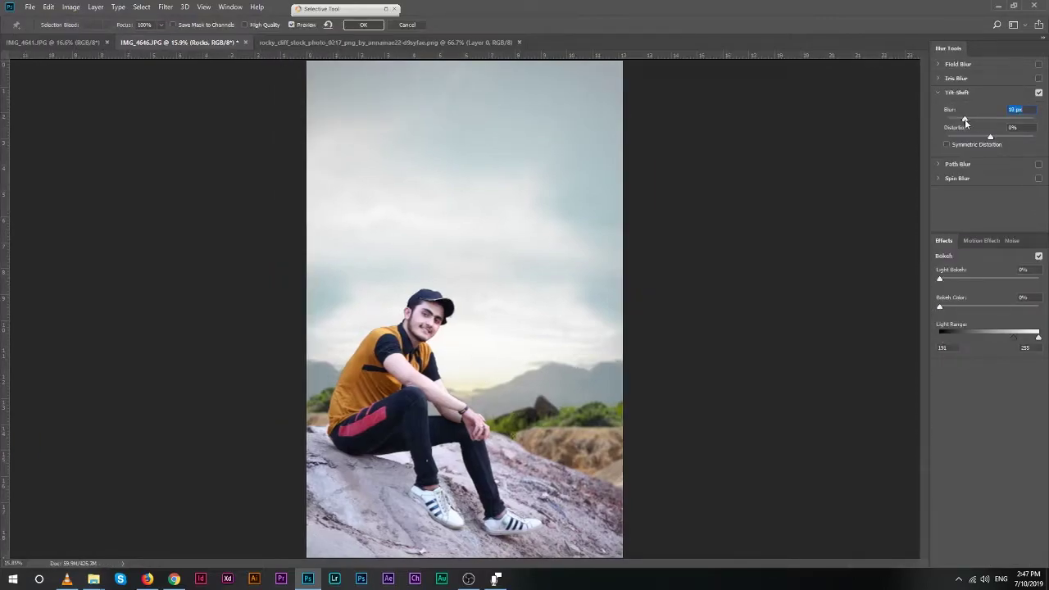
pyautogui.write('18')
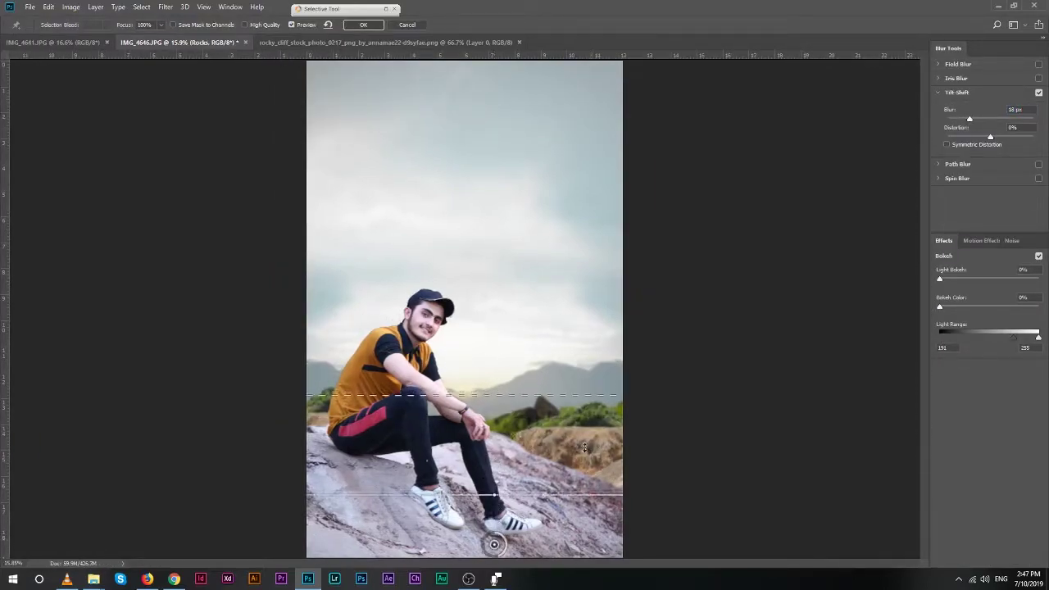
pyautogui.moveTo(577, 392); pyautogui.dragTo(577, 509)
pyautogui.click(969, 119)
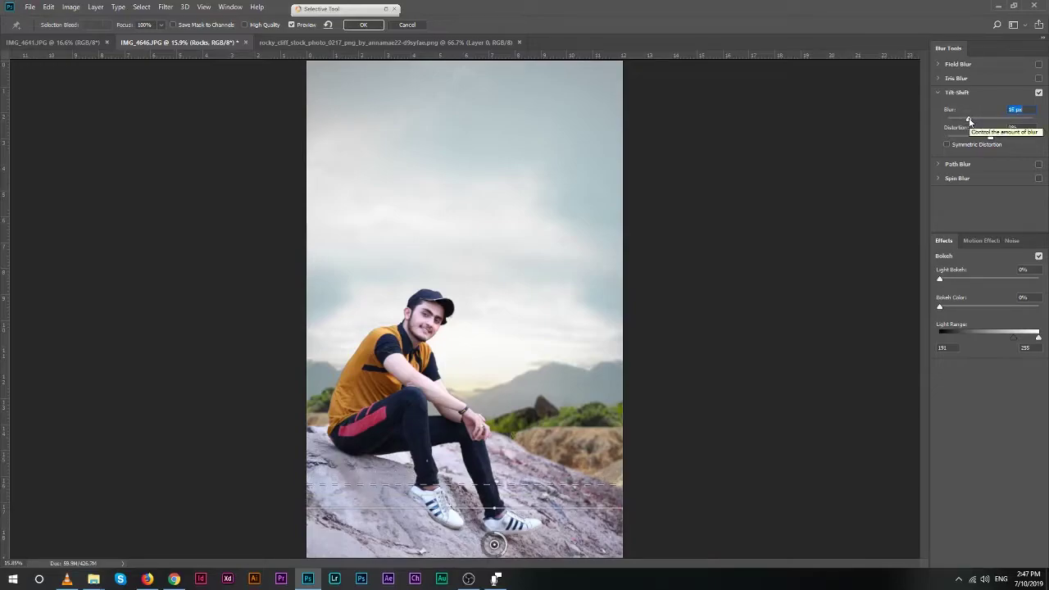
pyautogui.press('Down')
pyautogui.press('Down')
pyautogui.moveTo(970, 120); pyautogui.dragTo(969, 120)
pyautogui.click(341, 13)
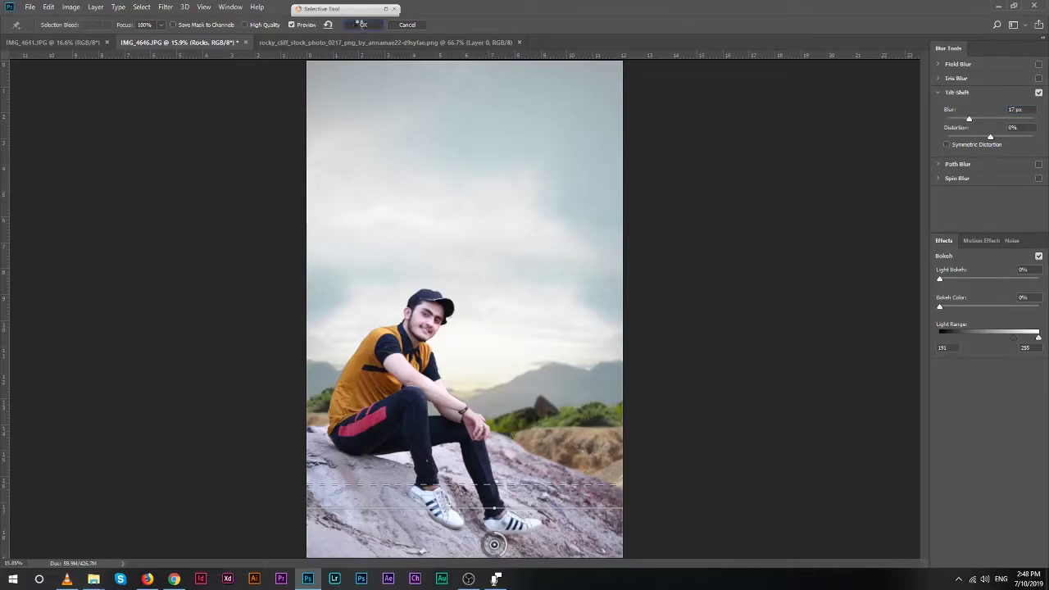
pyautogui.click(361, 25)
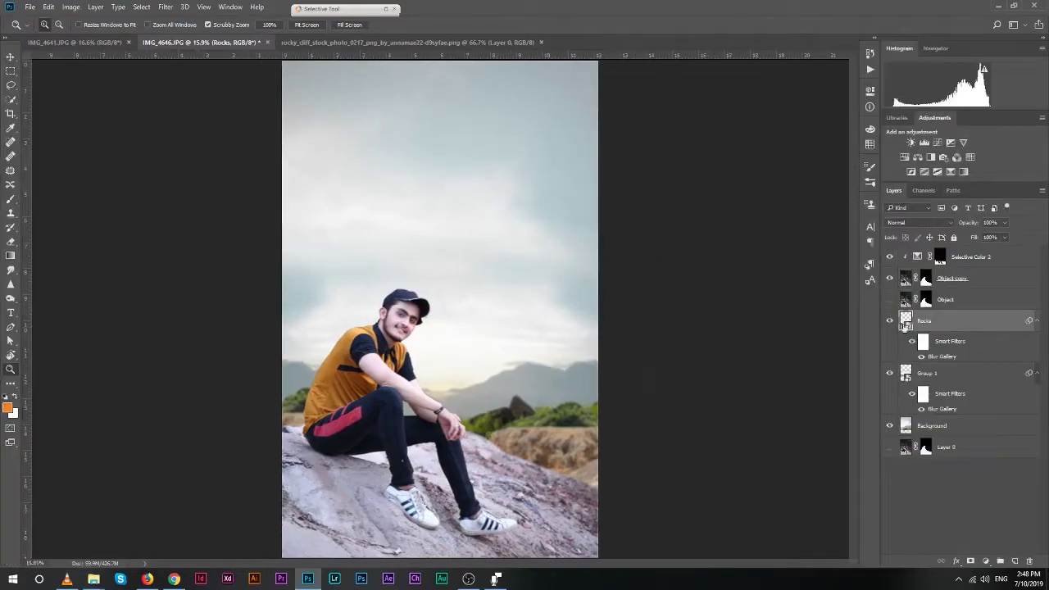
# Add a blank layer mask to Group 1.
pyautogui.click(926, 377)
pyautogui.hotkey('ctrl', '+')
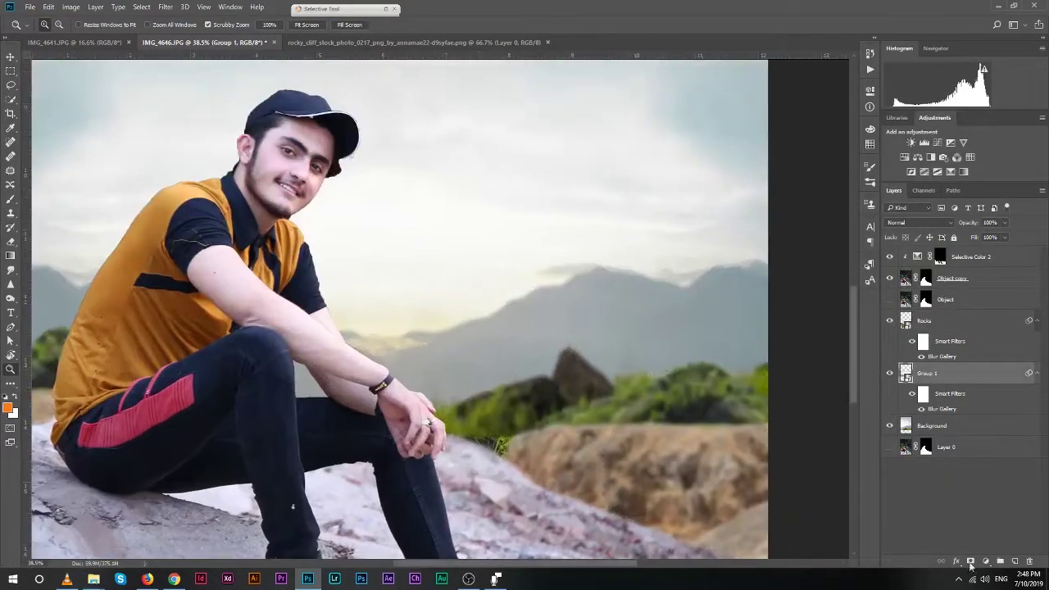
pyautogui.click(971, 562)
pyautogui.press('b')
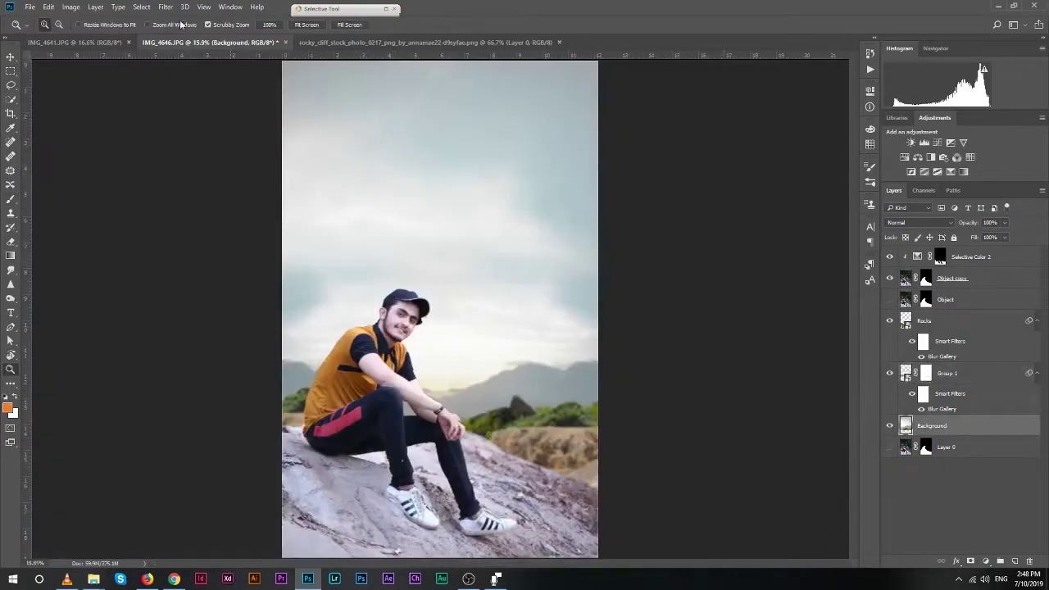
# Apply a Tilt-Shift blur to the Background layer, focused on the lower rocks.
pyautogui.click(166, 6)
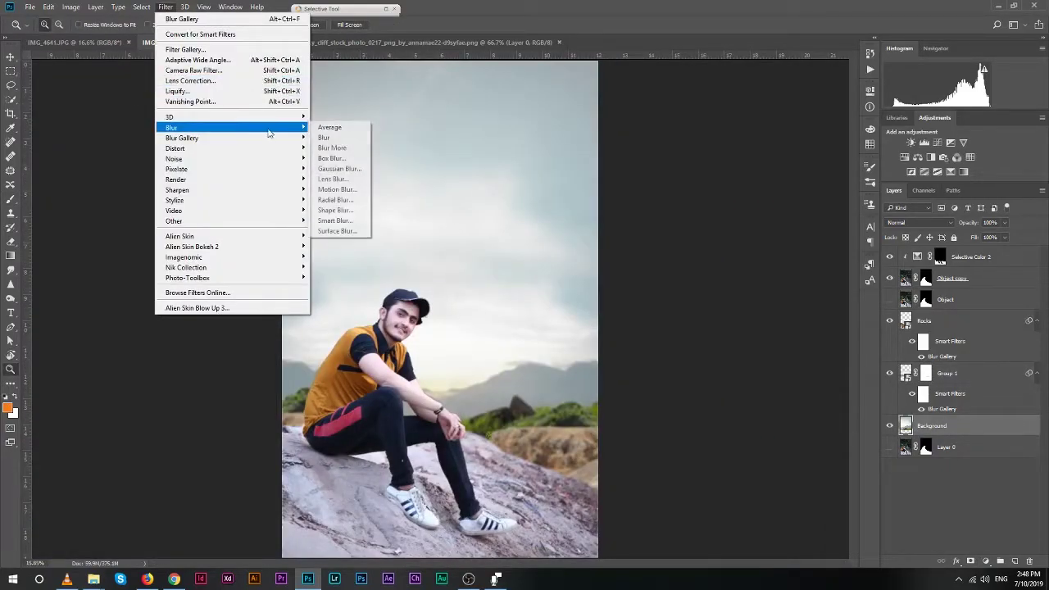
pyautogui.click(336, 147)
pyautogui.moveTo(464, 304); pyautogui.dragTo(497, 514)
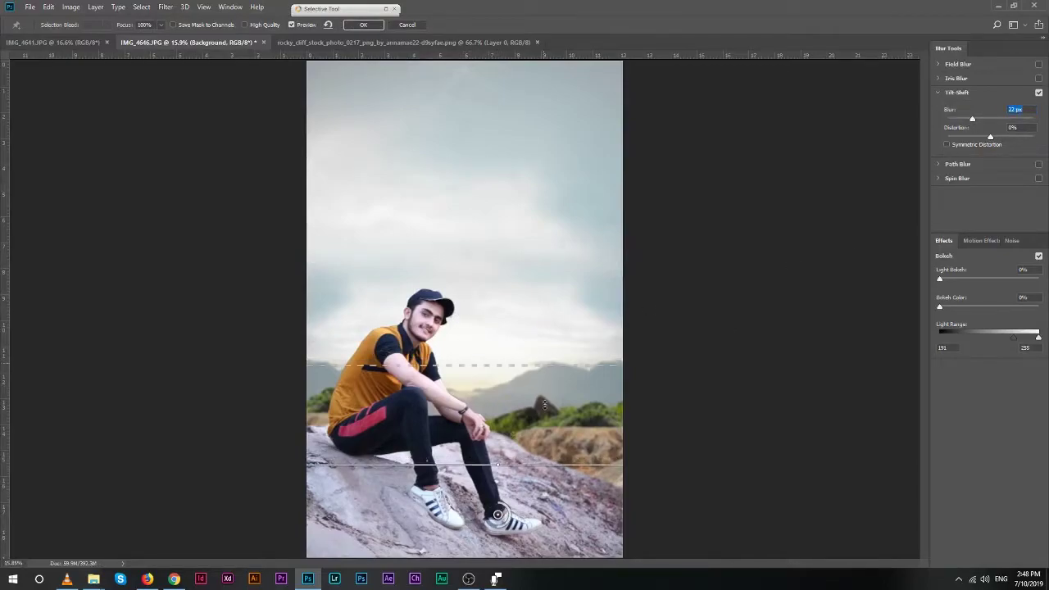
pyautogui.moveTo(548, 467); pyautogui.dragTo(548, 498)
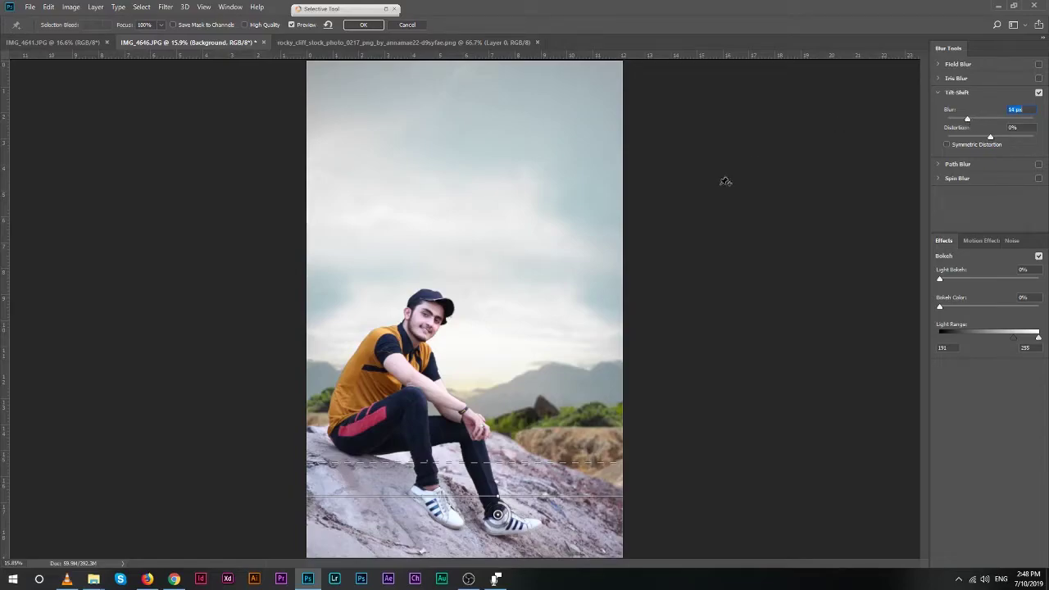
pyautogui.click(369, 25)
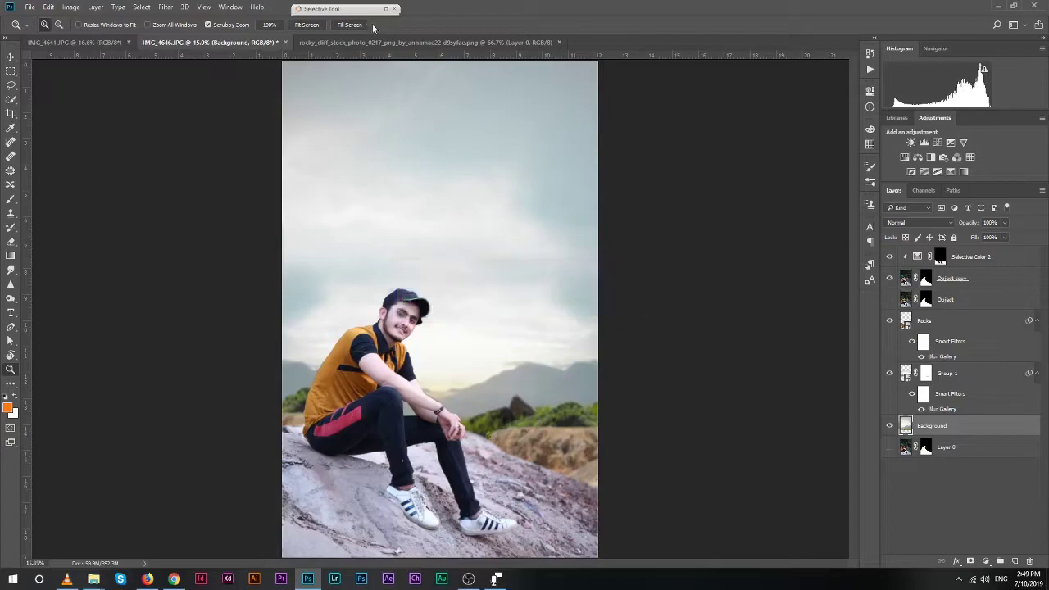
# Compare Group 1 on and off, shift its mountains, then delete the Group 1 layer.
pyautogui.click(891, 374)
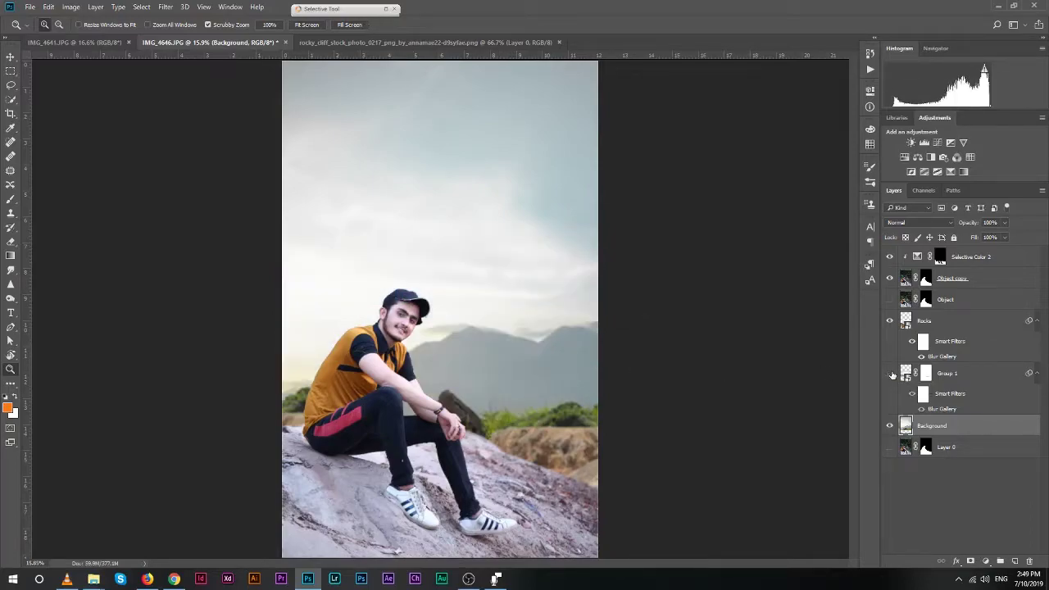
pyautogui.click(893, 374)
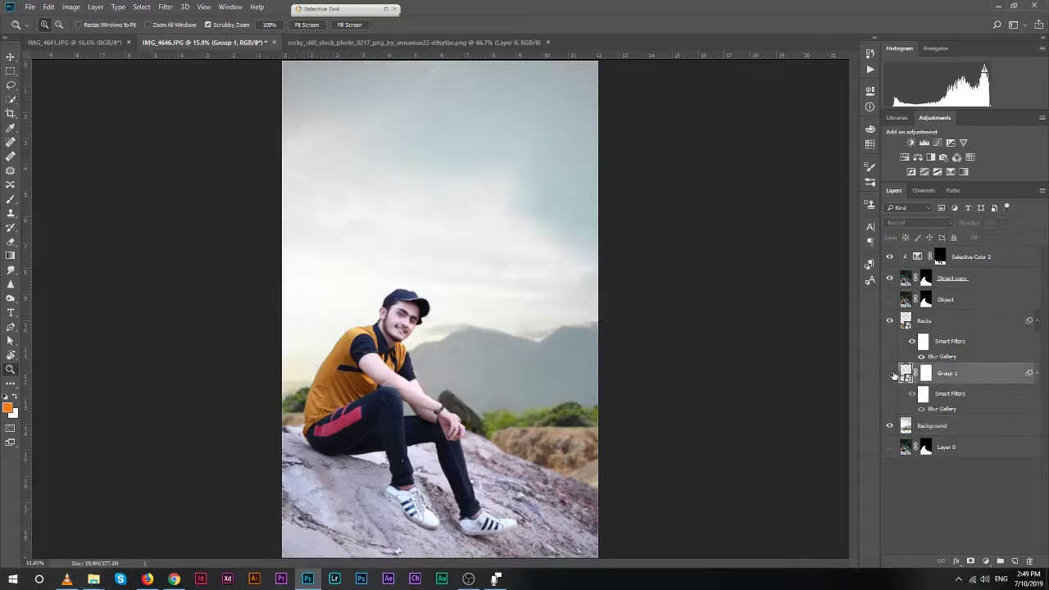
pyautogui.click(892, 375)
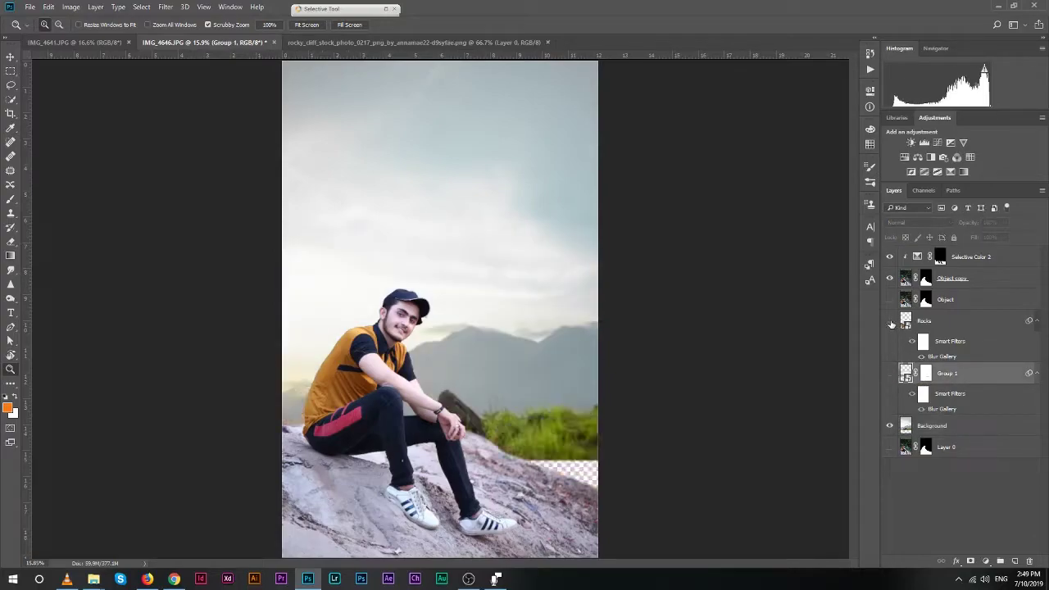
pyautogui.click(891, 374)
pyautogui.press('v')
pyautogui.moveTo(525, 353); pyautogui.dragTo(508, 355)
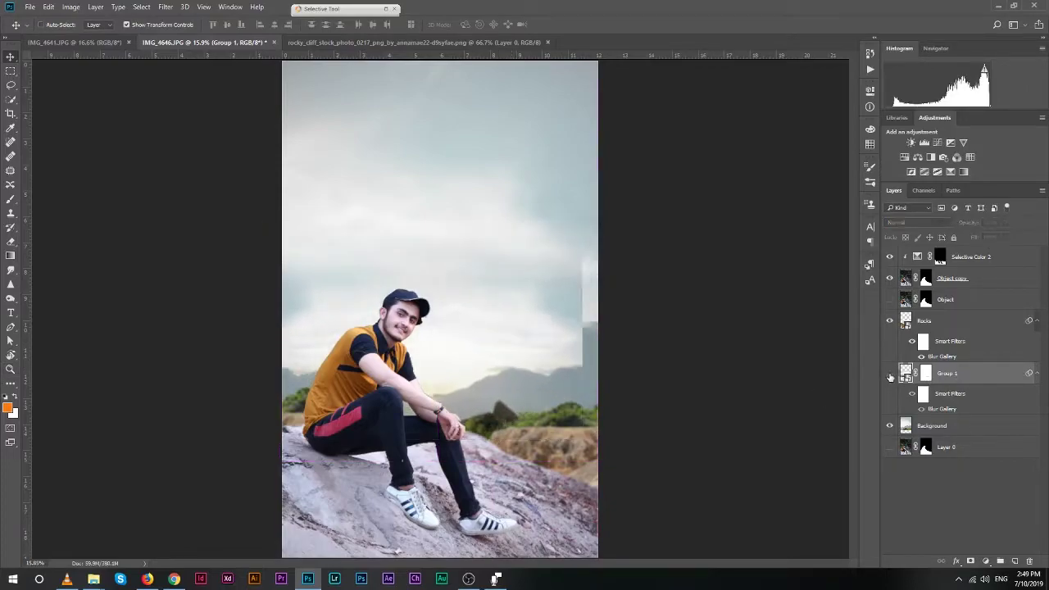
pyautogui.press('Delete')
pyautogui.press('z')
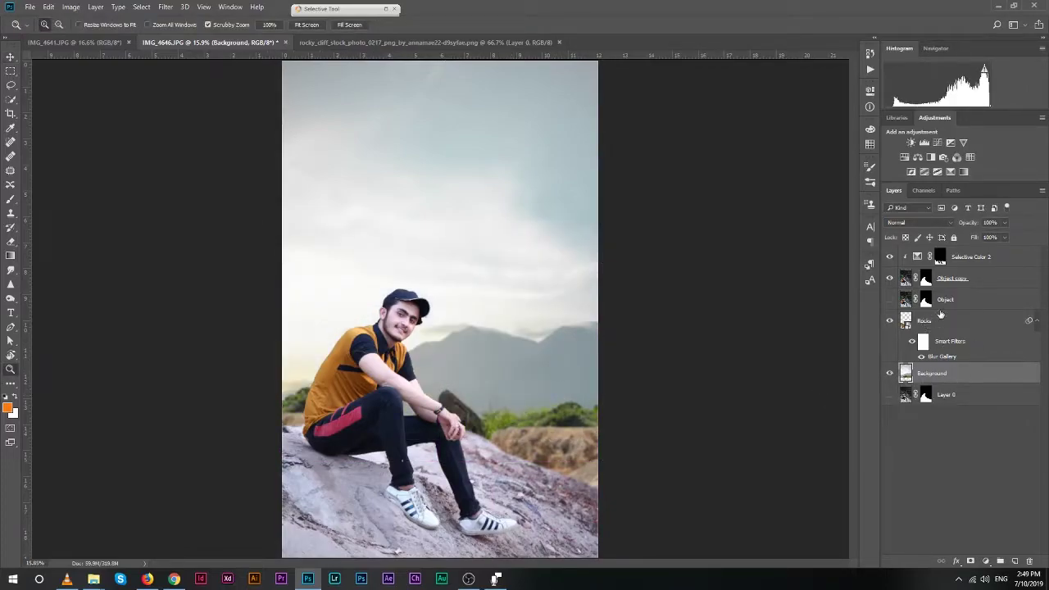
# Group the Rocks and Background layers into Group 1 and zoom in on the man.
pyautogui.keyDown('ctrl'); pyautogui.click(940, 328); pyautogui.keyUp('ctrl')
pyautogui.hotkey('ctrl', 'g')
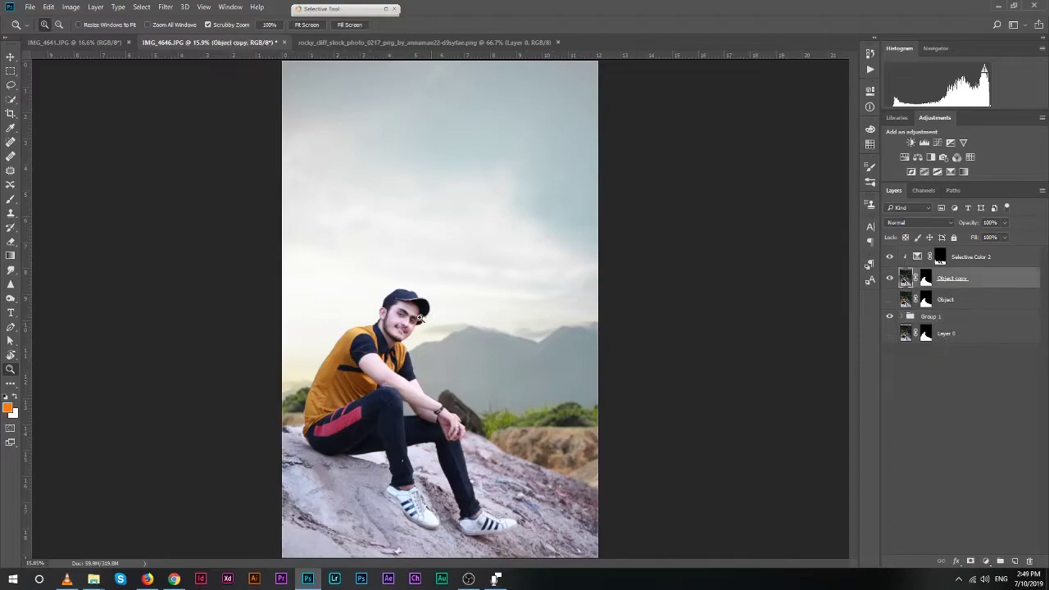
pyautogui.click(908, 279)
pyautogui.moveTo(367, 361); pyautogui.dragTo(674, 321)
# Zoom in on the man's cap, face and shirt.
pyautogui.press('j')
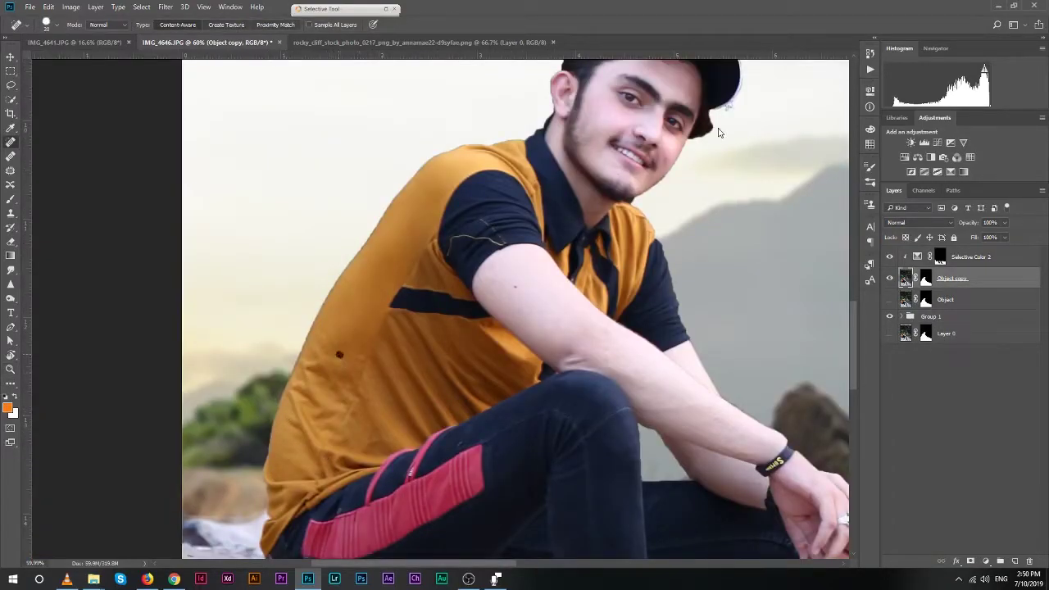
pyautogui.moveTo(649, 156); pyautogui.dragTo(623, 254)
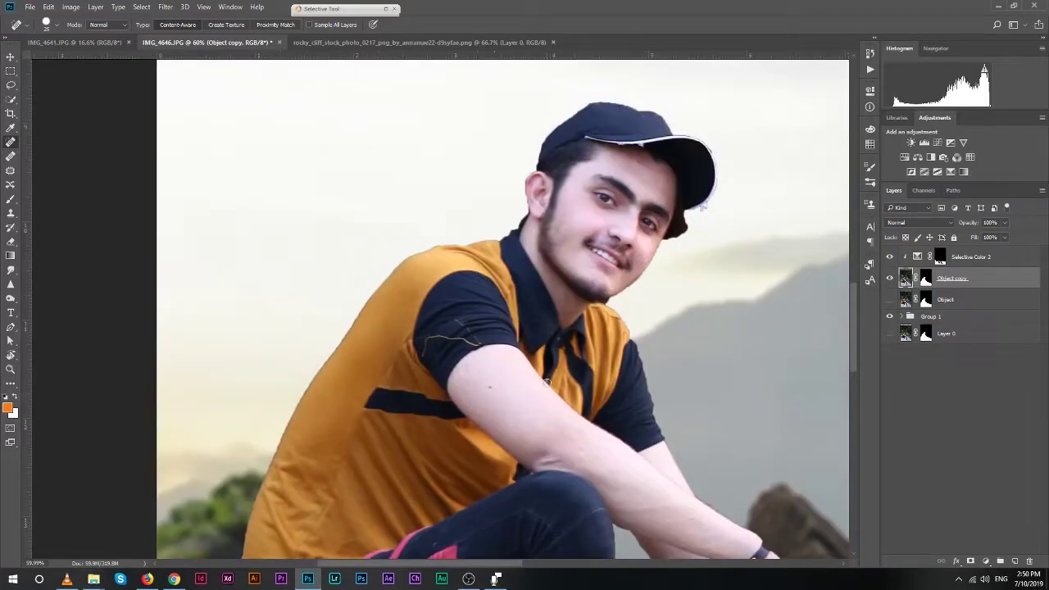
pyautogui.moveTo(310, 372); pyautogui.dragTo(344, 205)
pyautogui.press('b')
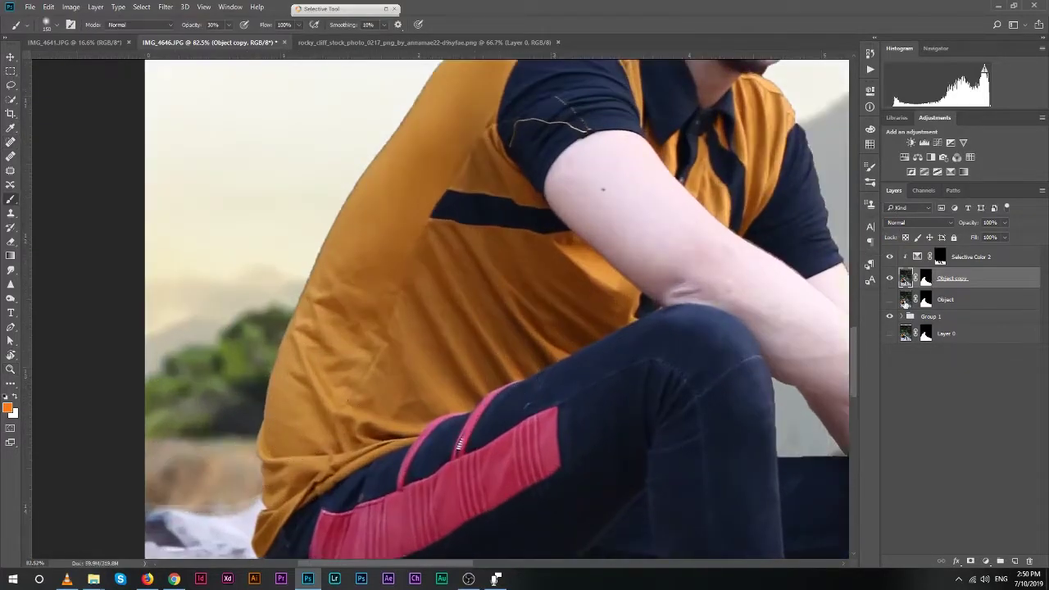
# Duplicate Group 1 and merge the copy into a single Group 1 copy layer.
pyautogui.click(931, 317)
pyautogui.hotkey('ctrl', 'j')
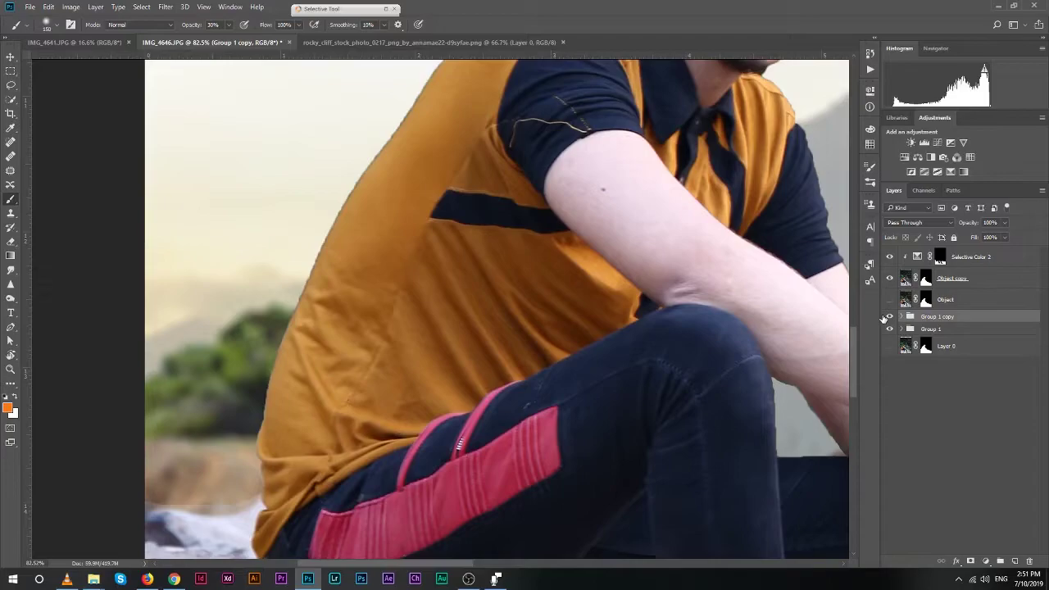
pyautogui.rightClick(937, 320)
pyautogui.click(848, 460)
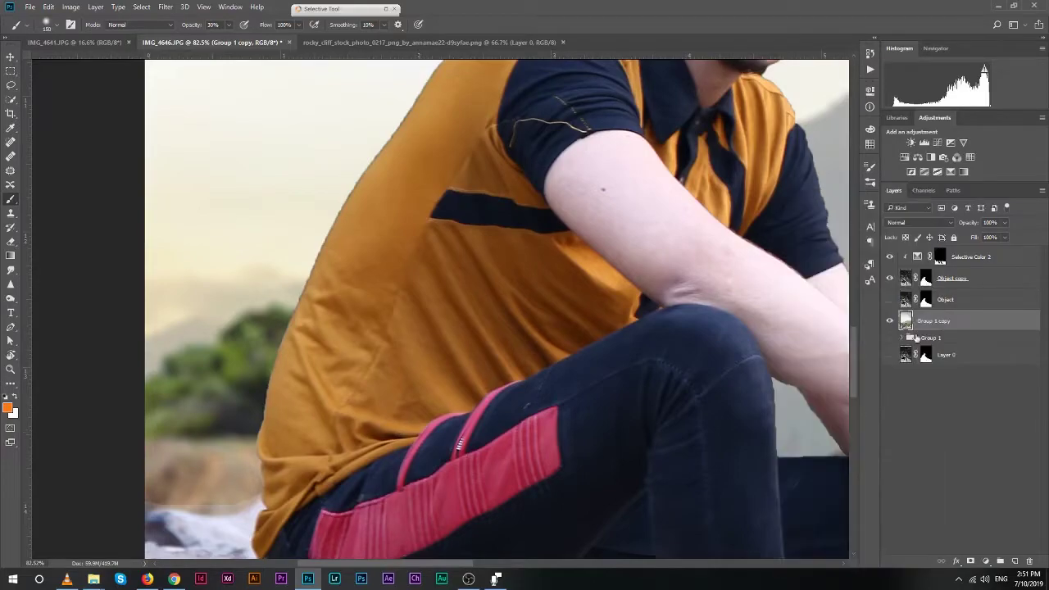
pyautogui.click(926, 279)
pyautogui.scroll(1, 249, 454)
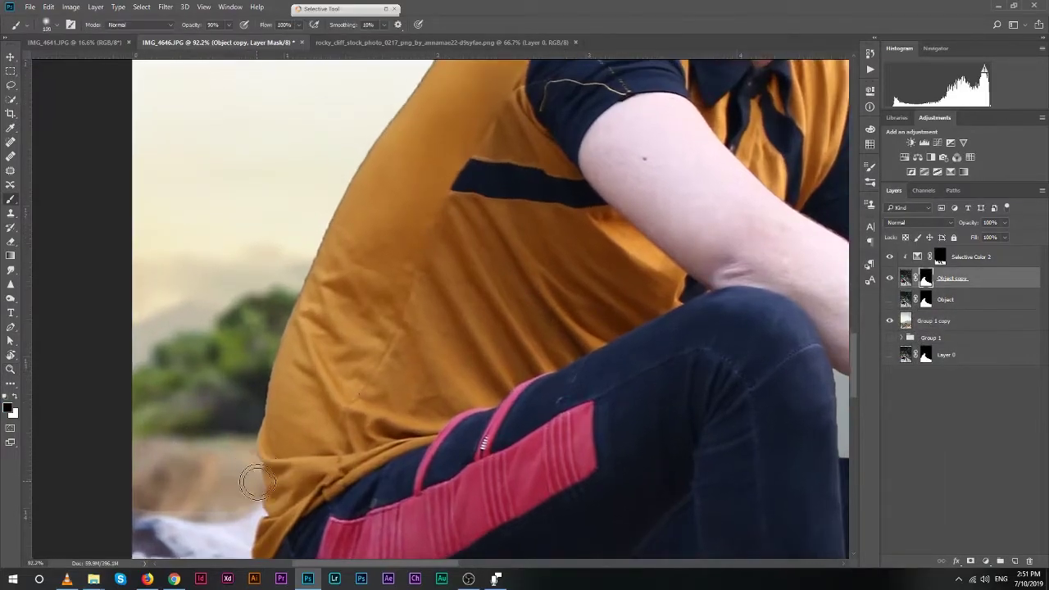
# Open the Object copy mask in Select and Mask and zoom in on the face.
pyautogui.scroll(5, 468, 429)
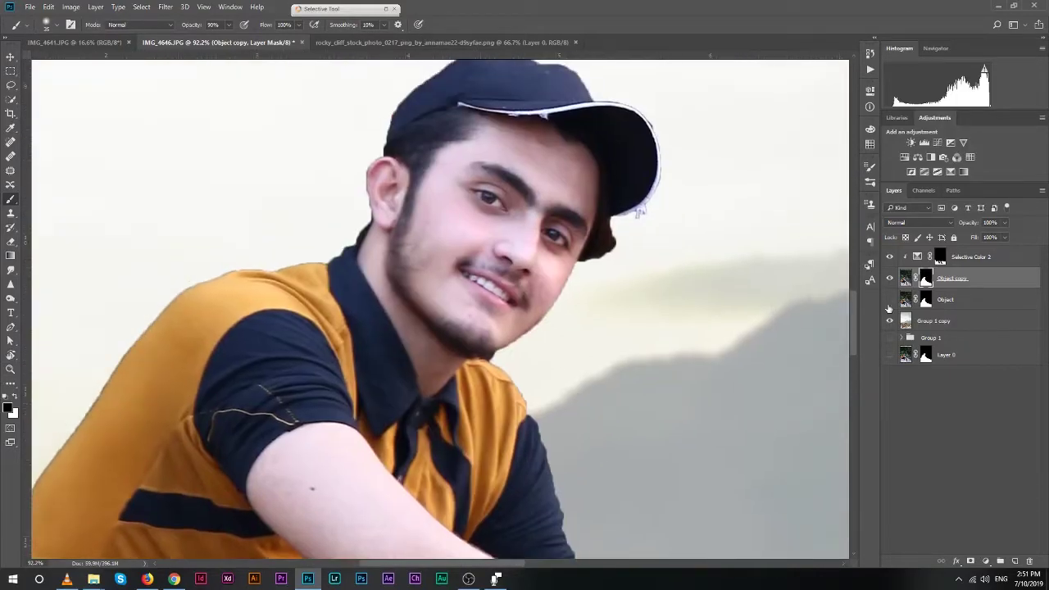
pyautogui.rightClick(925, 280)
pyautogui.click(937, 370)
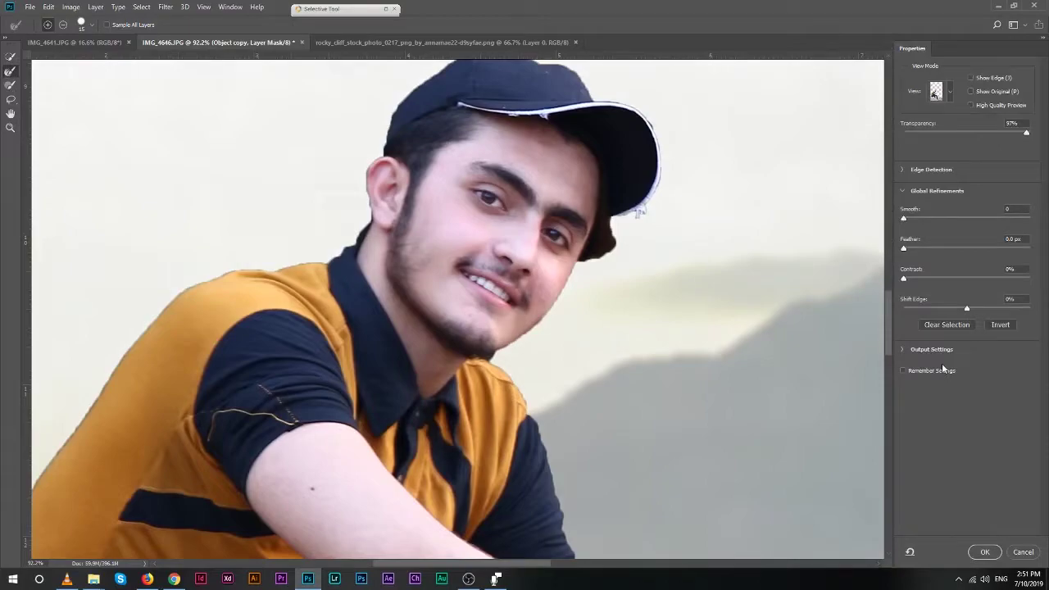
pyautogui.press('z')
pyautogui.hotkey('ctrl', '0')
pyautogui.click(653, 400)
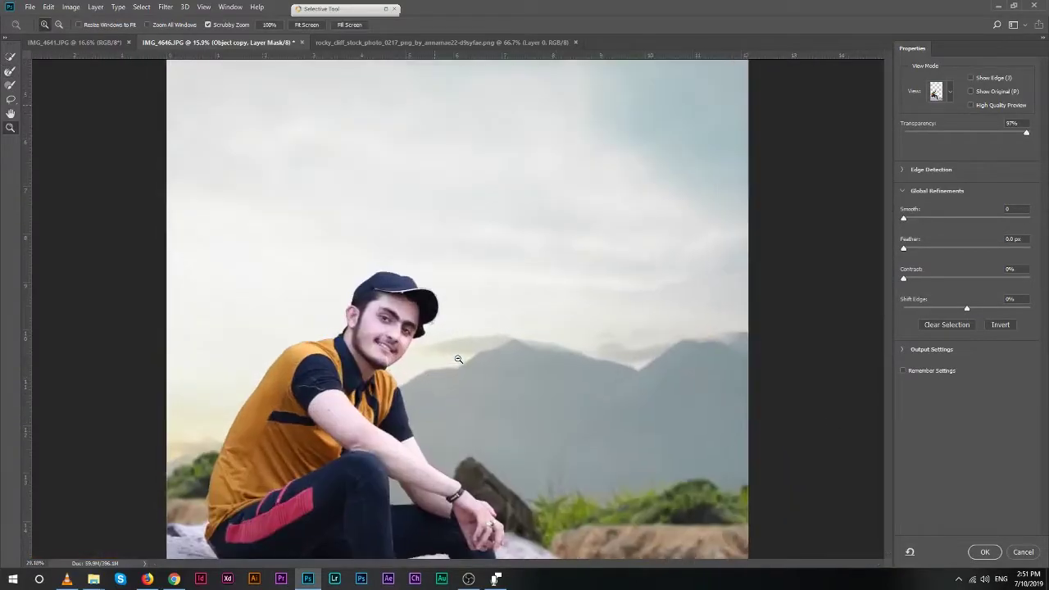
pyautogui.click(495, 397)
pyautogui.press('r')
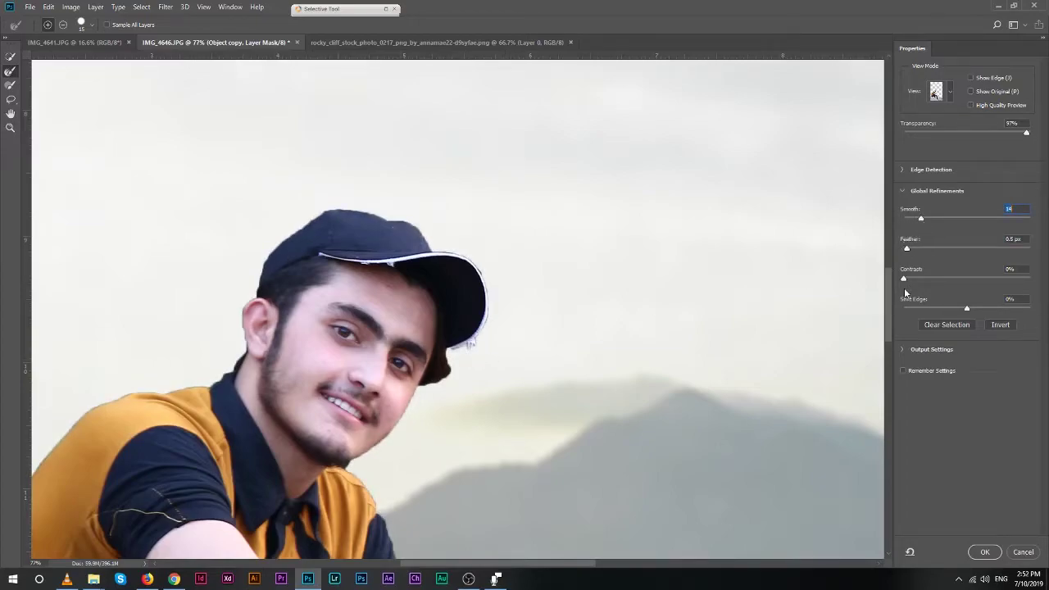
# Raise edge Smooth and set a 1.8 px Feather, then apply the refined mask.
pyautogui.click(911, 250)
pyautogui.scroll(-3, 508, 246)
pyautogui.scroll(-3, 484, 262)
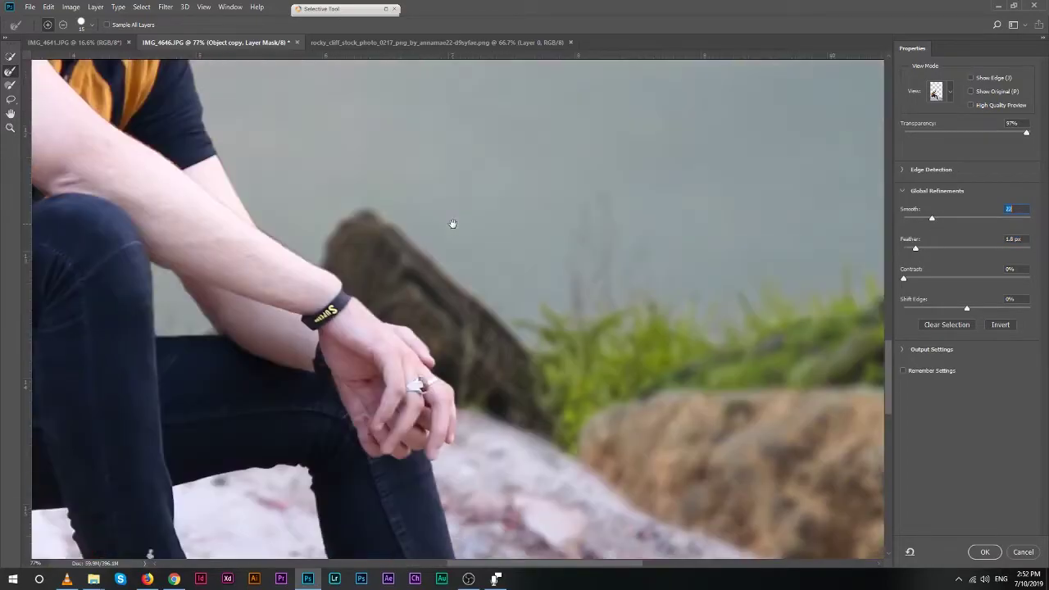
pyautogui.click(986, 551)
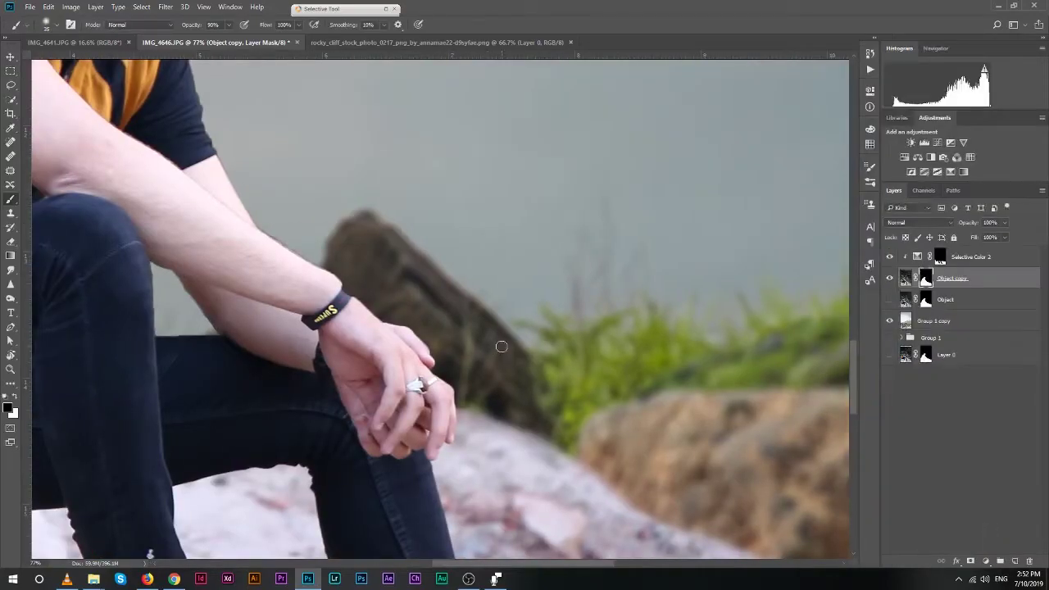
# Paint the Object copy mask at full opacity to restore the wristband edge and hide its fringe.
pyautogui.press('x')
pyautogui.press('0')
pyautogui.scroll(5, 345, 297)
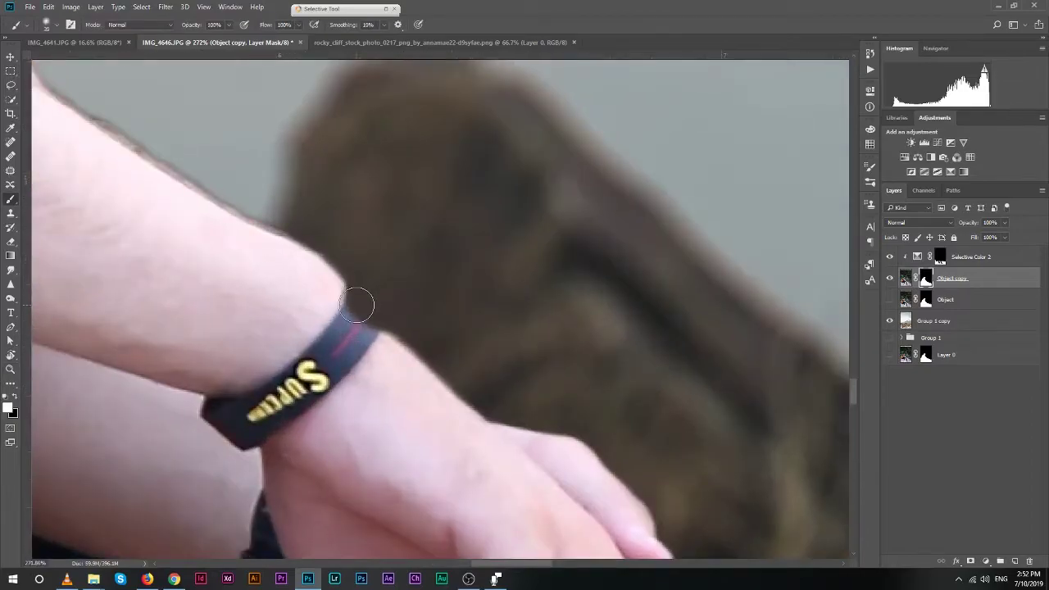
pyautogui.moveTo(350, 307); pyautogui.dragTo(377, 324)
pyautogui.moveTo(340, 270); pyautogui.dragTo(394, 336)
pyautogui.press('x')
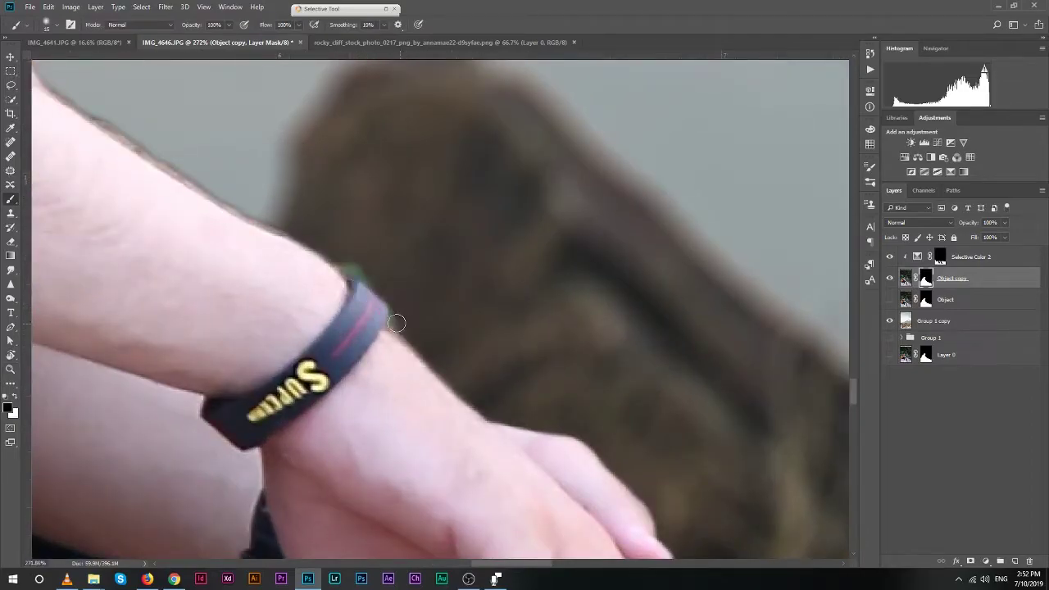
pyautogui.moveTo(389, 287)
pyautogui.mouseDown()
pyautogui.moveTo(344, 253)
pyautogui.moveTo(350, 267)
pyautogui.mouseUp()
# Clean the mask along the arm and down the jeans edge.
pyautogui.hotkey('ctrl', '0')
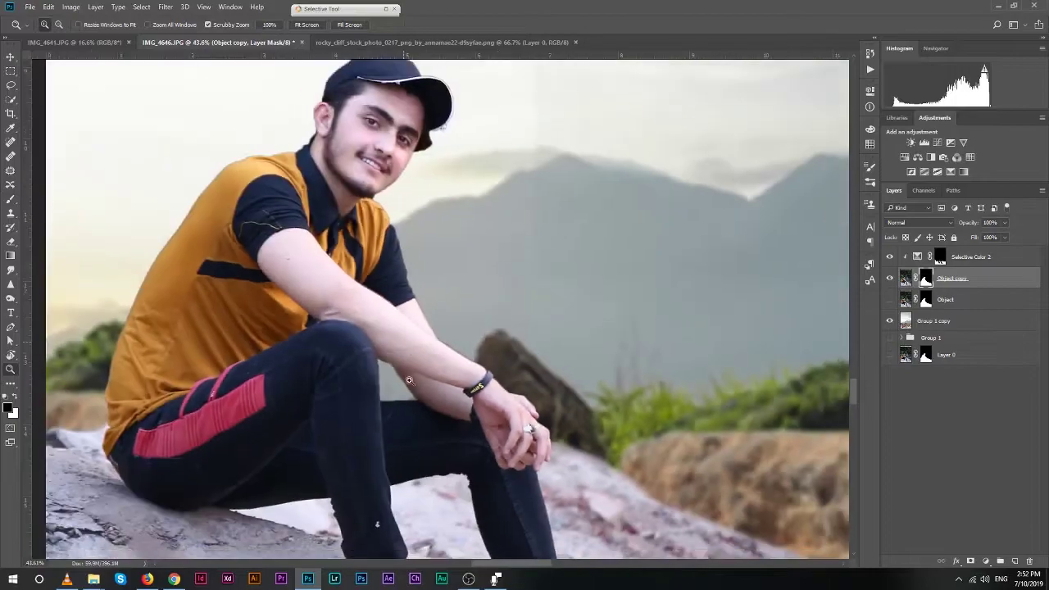
pyautogui.press('b')
pyautogui.scroll(5, 425, 444)
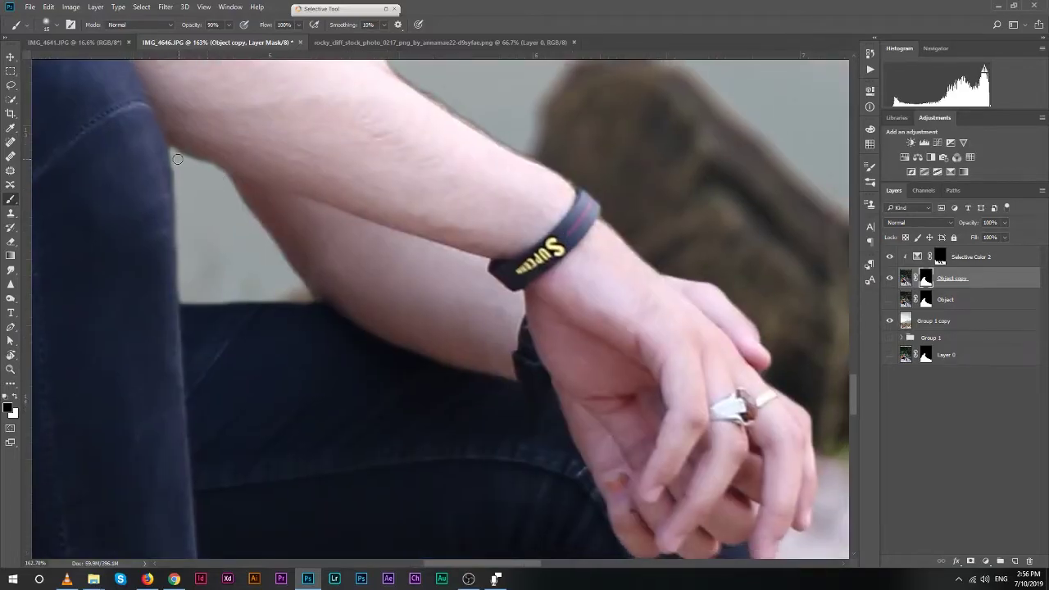
pyautogui.moveTo(177, 159); pyautogui.dragTo(227, 181)
pyautogui.moveTo(272, 250); pyautogui.dragTo(292, 277)
pyautogui.moveTo(177, 174); pyautogui.dragTo(183, 276)
pyautogui.moveTo(238, 295)
pyautogui.mouseDown()
pyautogui.moveTo(343, 207)
pyautogui.moveTo(401, 288)
pyautogui.moveTo(358, 312)
pyautogui.mouseUp()
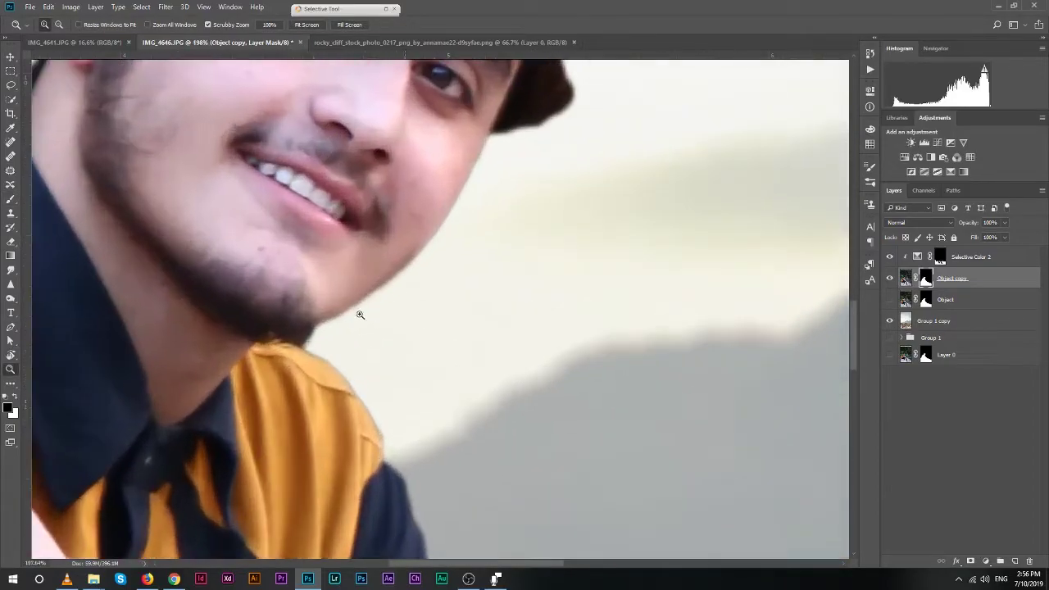
# Toggle the cutout mask off and on to compare, then hide a strip of stray hair edge.
pyautogui.scroll(5, 478, 211)
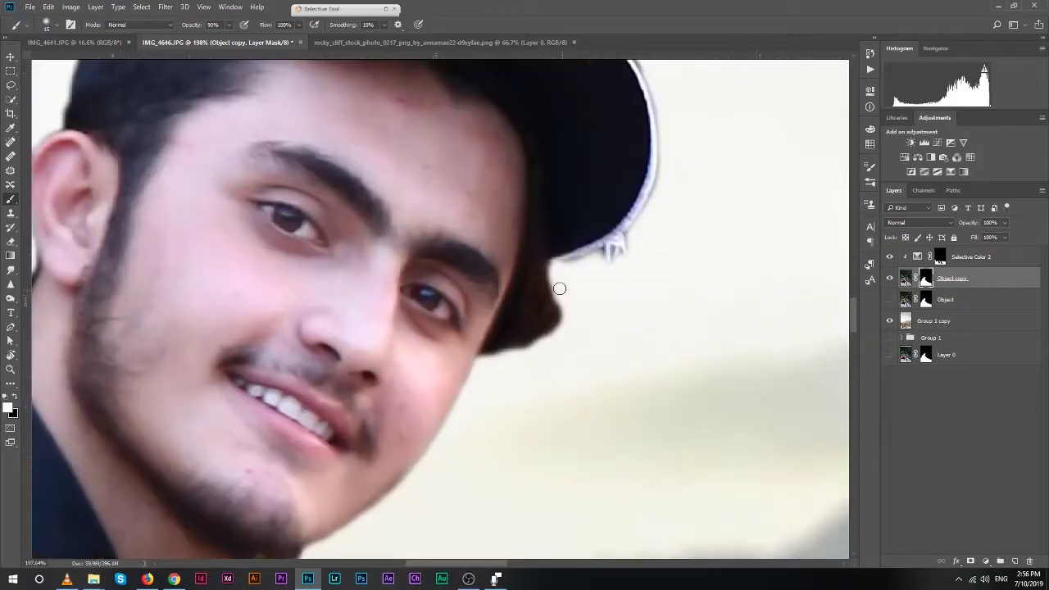
pyautogui.keyDown('shift'); pyautogui.click(927, 279); pyautogui.keyUp('shift')
pyautogui.moveTo(627, 246); pyautogui.dragTo(639, 307)
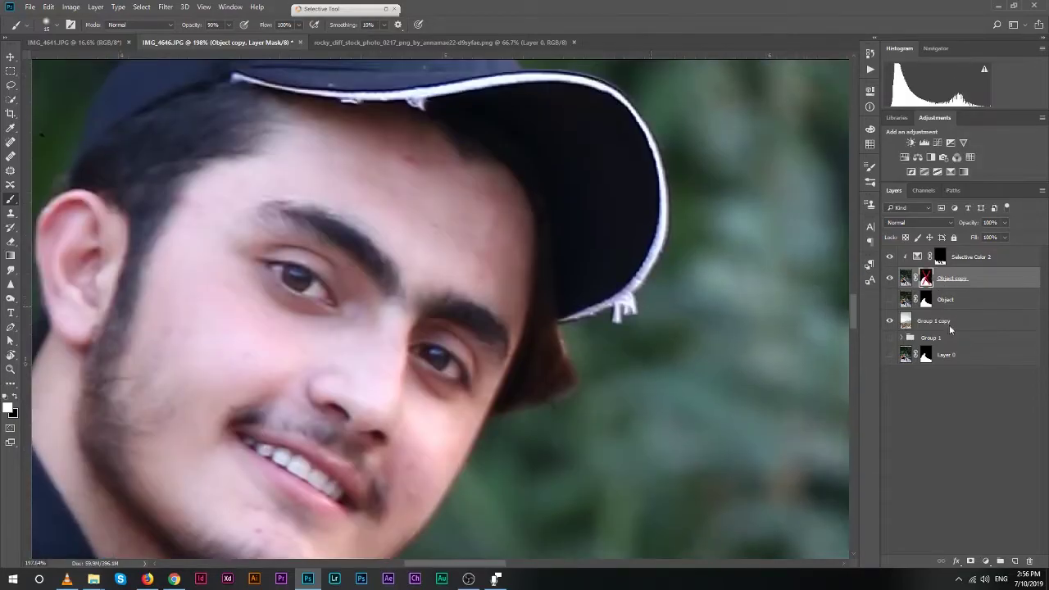
pyautogui.keyDown('shift'); pyautogui.click(927, 279); pyautogui.keyUp('shift')
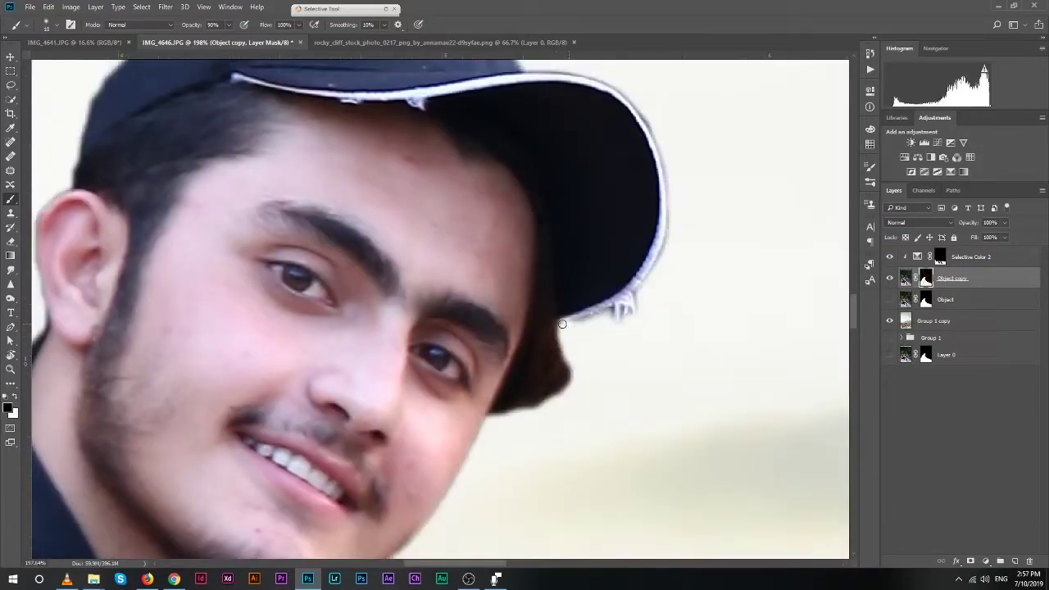
pyautogui.moveTo(547, 336); pyautogui.dragTo(565, 332)
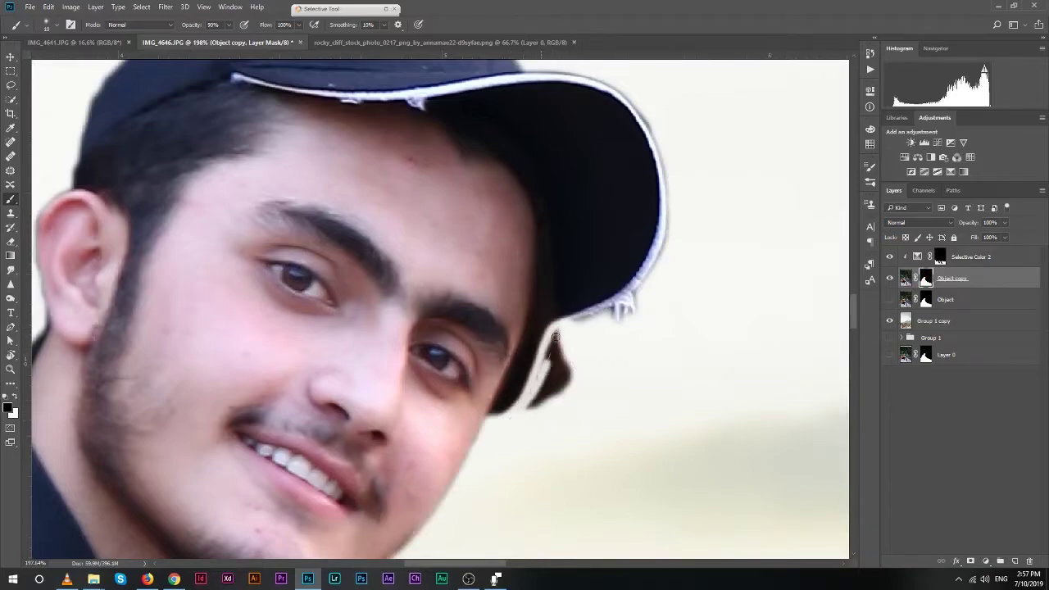
# Lasso the dark hair tip below the cap, fill it black on the mask, and deselect.
pyautogui.press('l')
pyautogui.moveTo(531, 393)
pyautogui.mouseDown()
pyautogui.moveTo(587, 344)
pyautogui.moveTo(568, 325)
pyautogui.mouseUp()
pyautogui.hotkey('alt', 'BackSpace')
pyautogui.hotkey('ctrl', 'd')
# Brush away the fringe along the cap brim and up the cap's edge.
pyautogui.press('b')
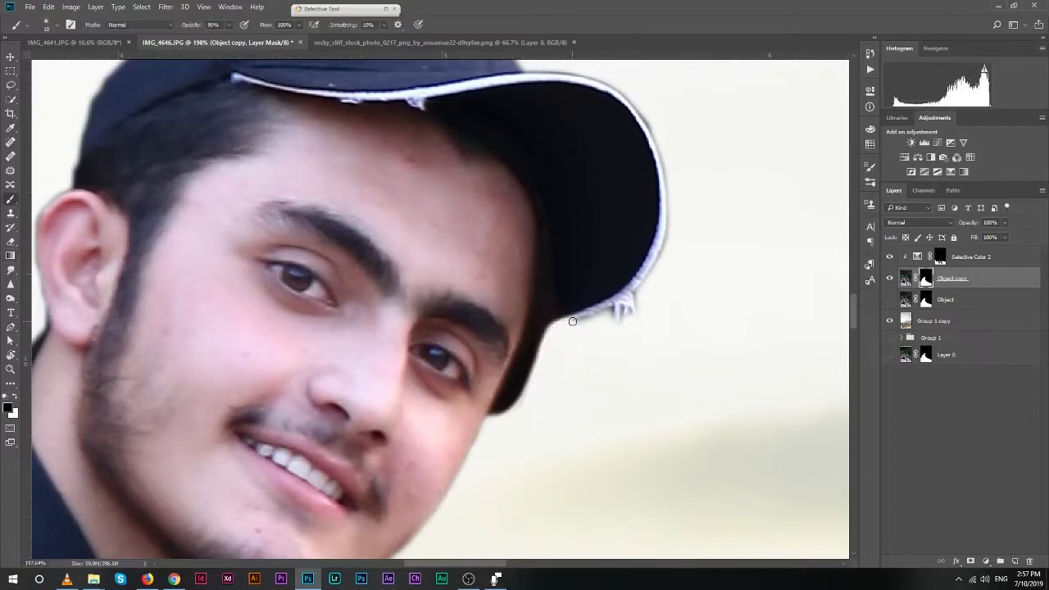
pyautogui.moveTo(623, 306); pyautogui.dragTo(639, 295)
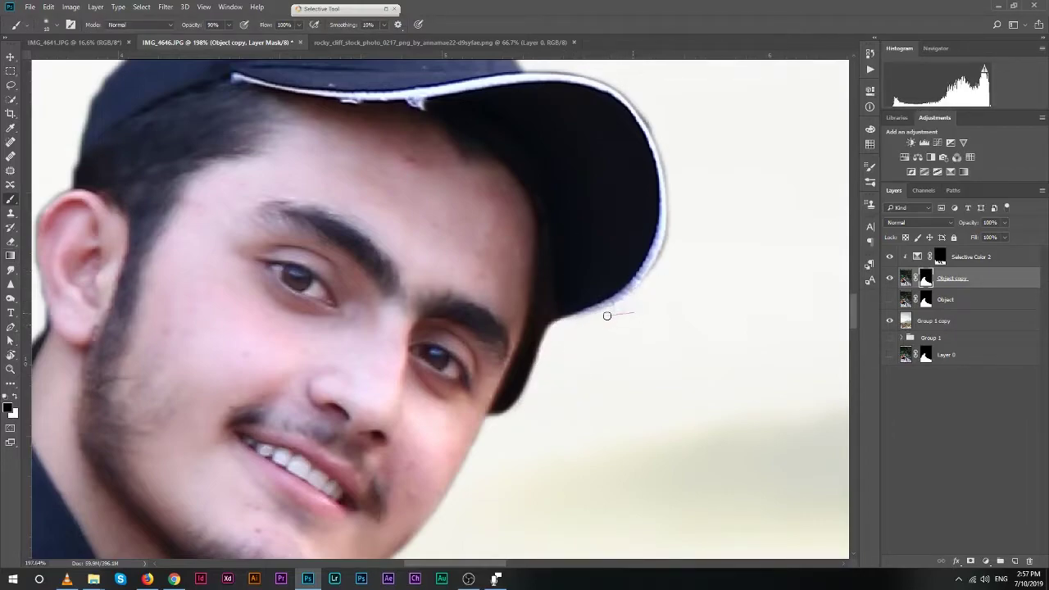
pyautogui.moveTo(669, 234); pyautogui.dragTo(656, 117)
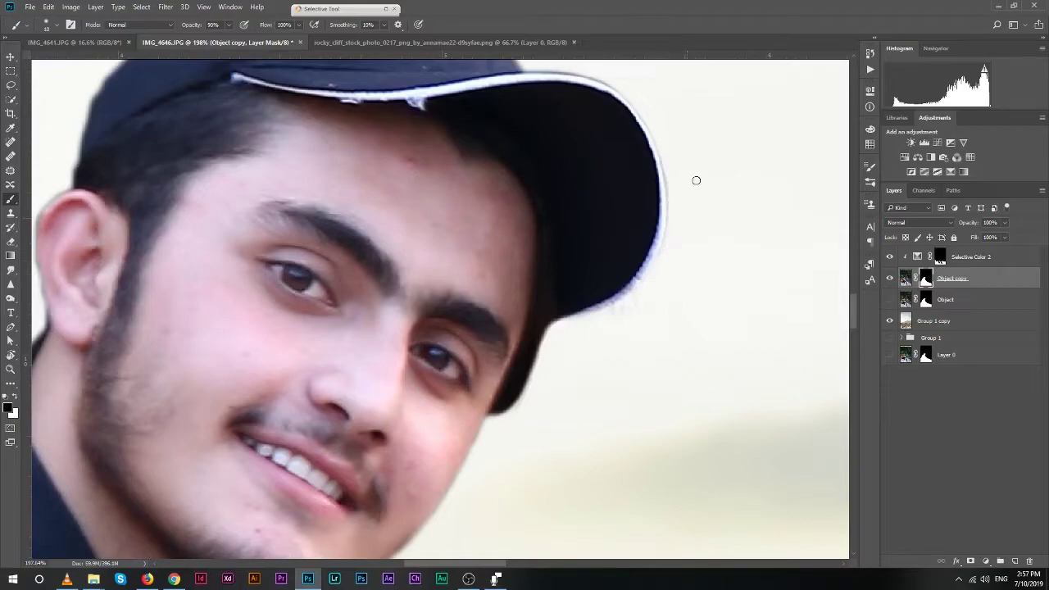
pyautogui.scroll(3, 696, 180)
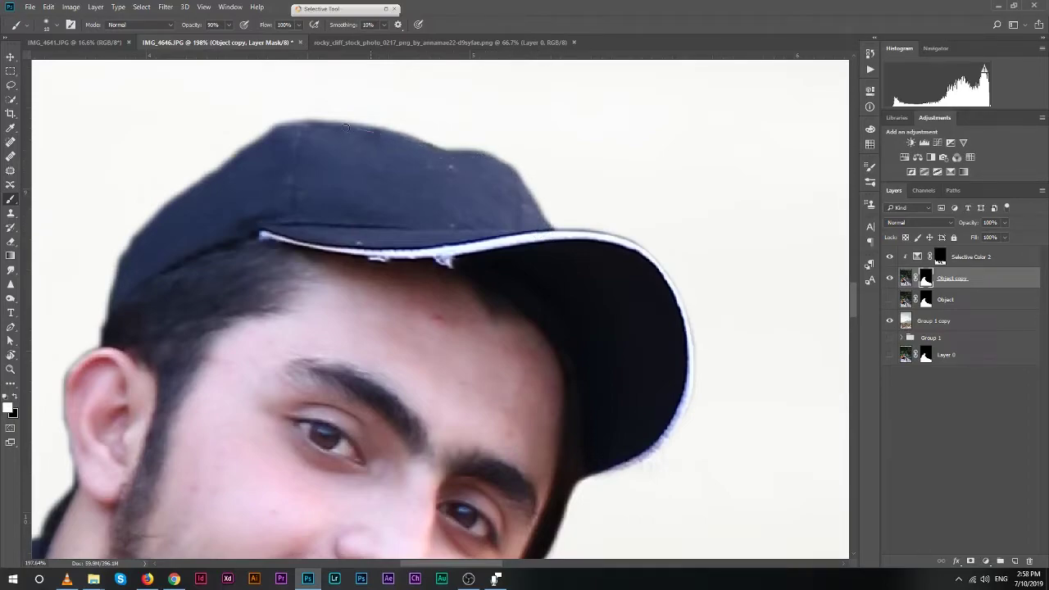
# Restore and trim the cap's left and upper edges on the Object copy mask.
pyautogui.moveTo(257, 144); pyautogui.dragTo(205, 194)
pyautogui.moveTo(102, 348)
pyautogui.mouseDown()
pyautogui.moveTo(110, 277)
pyautogui.moveTo(246, 144)
pyautogui.mouseUp()
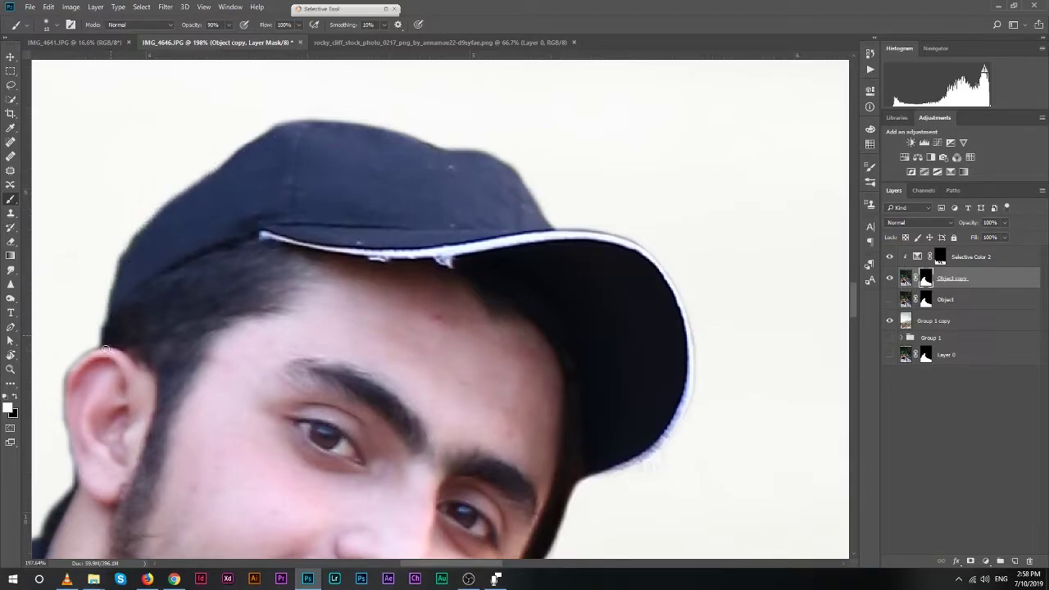
pyautogui.moveTo(118, 277)
pyautogui.mouseDown()
pyautogui.moveTo(143, 234)
pyautogui.moveTo(250, 146)
pyautogui.moveTo(308, 123)
pyautogui.mouseUp()
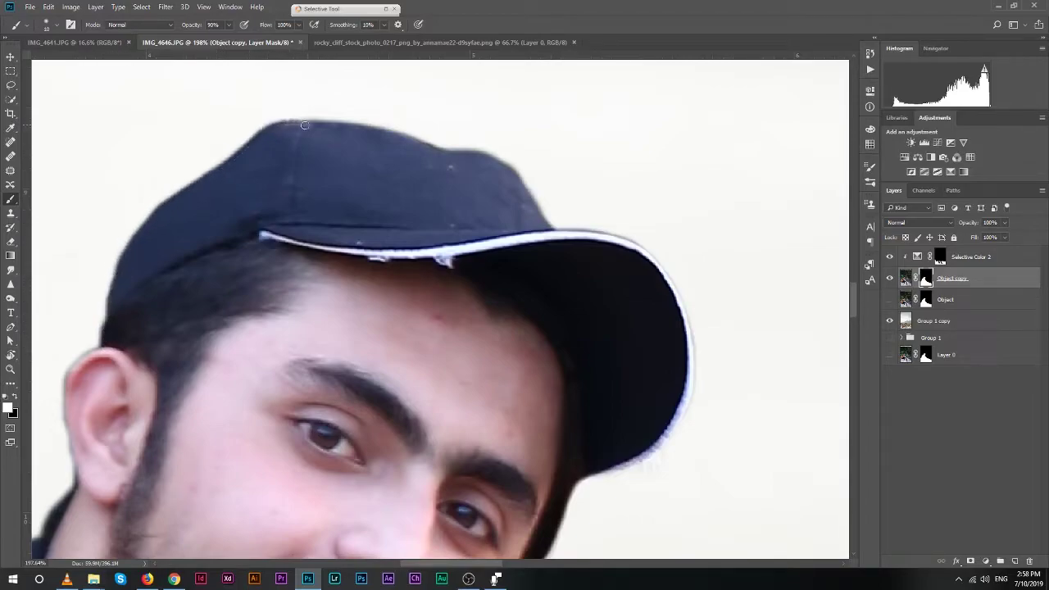
pyautogui.press('x')
pyautogui.moveTo(247, 141); pyautogui.dragTo(223, 156)
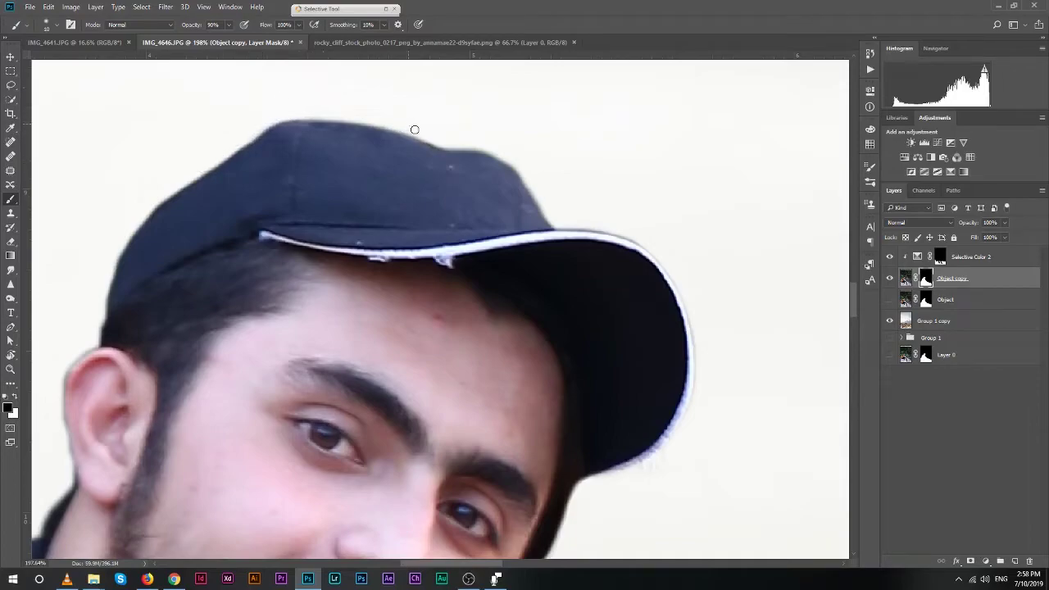
pyautogui.moveTo(515, 166); pyautogui.dragTo(558, 221)
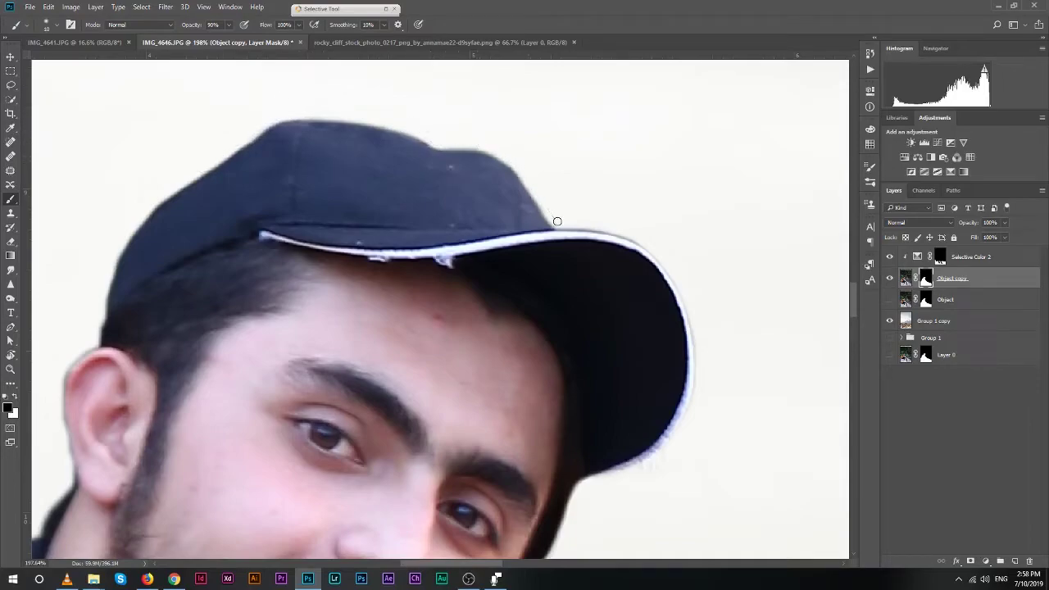
# Clean the dark fringe off the ear, neck, collar and shoulder top, restoring the collar edge.
pyautogui.moveTo(678, 430); pyautogui.dragTo(713, 213)
pyautogui.moveTo(139, 213); pyautogui.dragTo(491, 226)
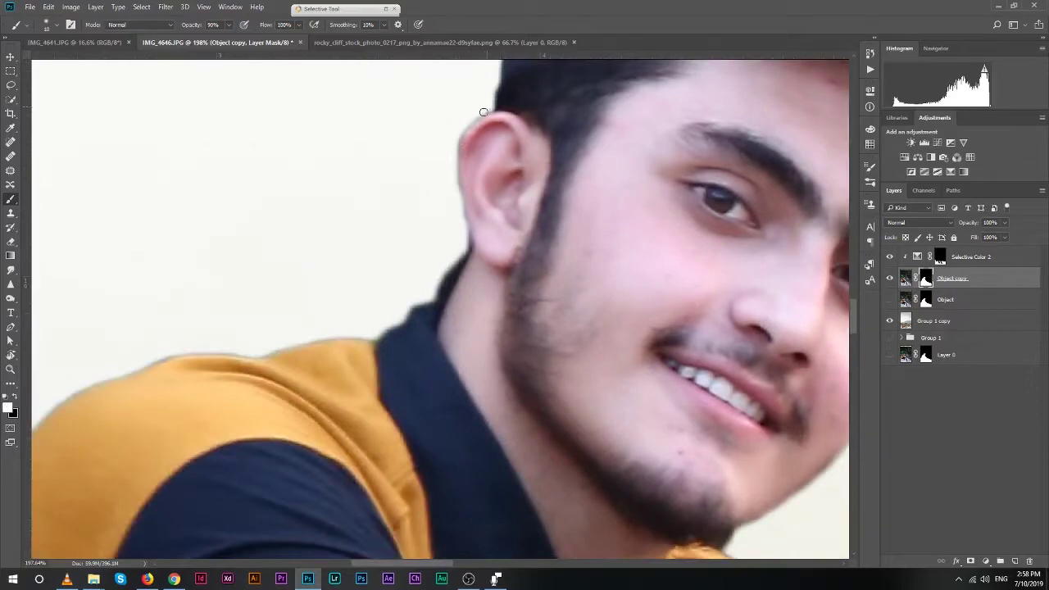
pyautogui.moveTo(489, 104)
pyautogui.mouseDown()
pyautogui.moveTo(469, 122)
pyautogui.moveTo(460, 168)
pyautogui.moveTo(464, 229)
pyautogui.mouseUp()
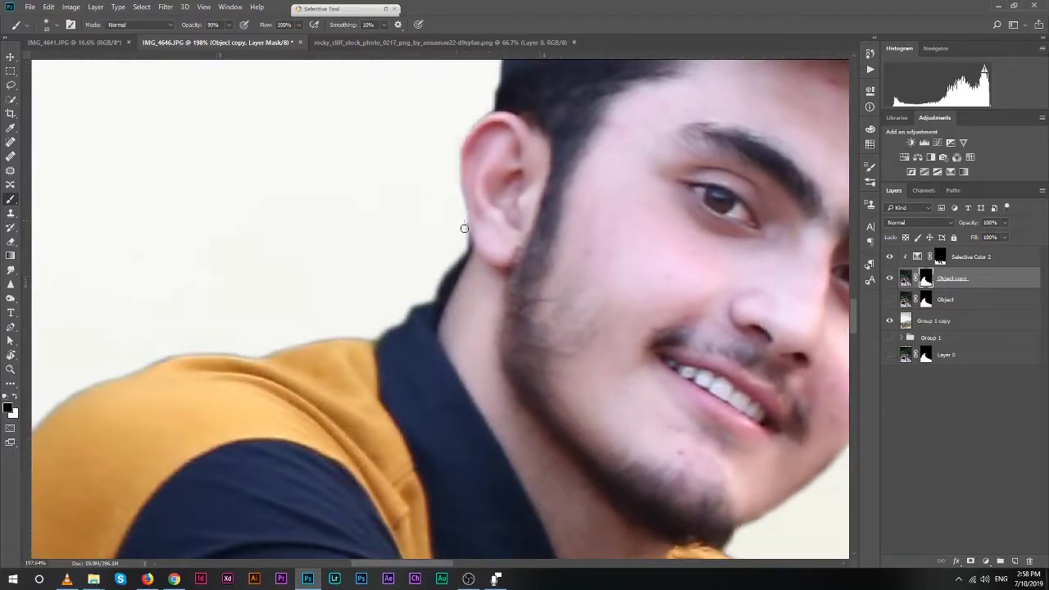
pyautogui.moveTo(454, 267); pyautogui.dragTo(430, 296)
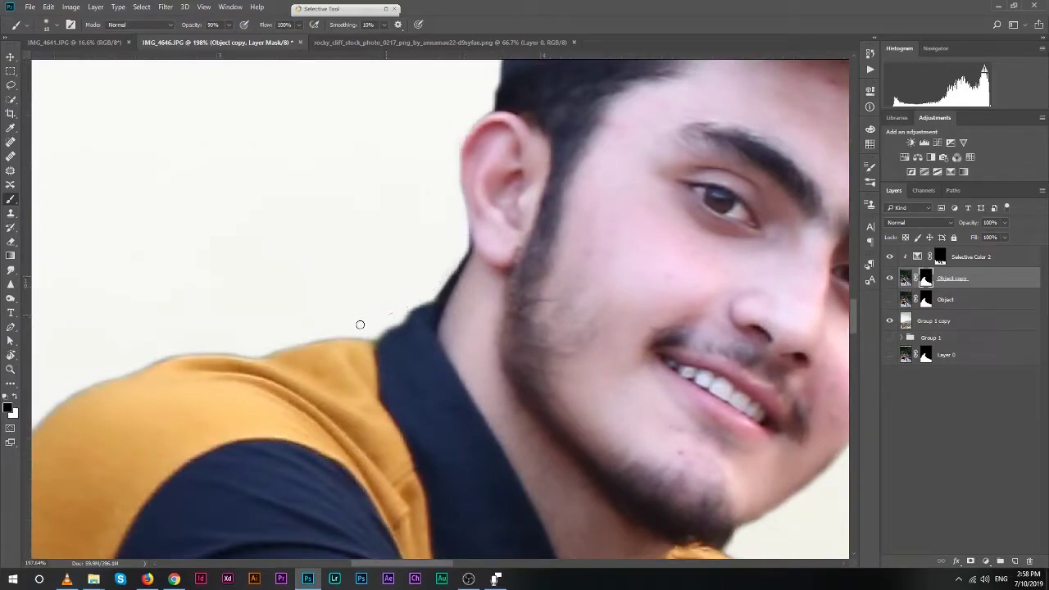
pyautogui.moveTo(360, 325); pyautogui.dragTo(567, 241)
pyautogui.moveTo(681, 234)
pyautogui.mouseDown()
pyautogui.moveTo(652, 259)
pyautogui.moveTo(554, 272)
pyautogui.mouseUp()
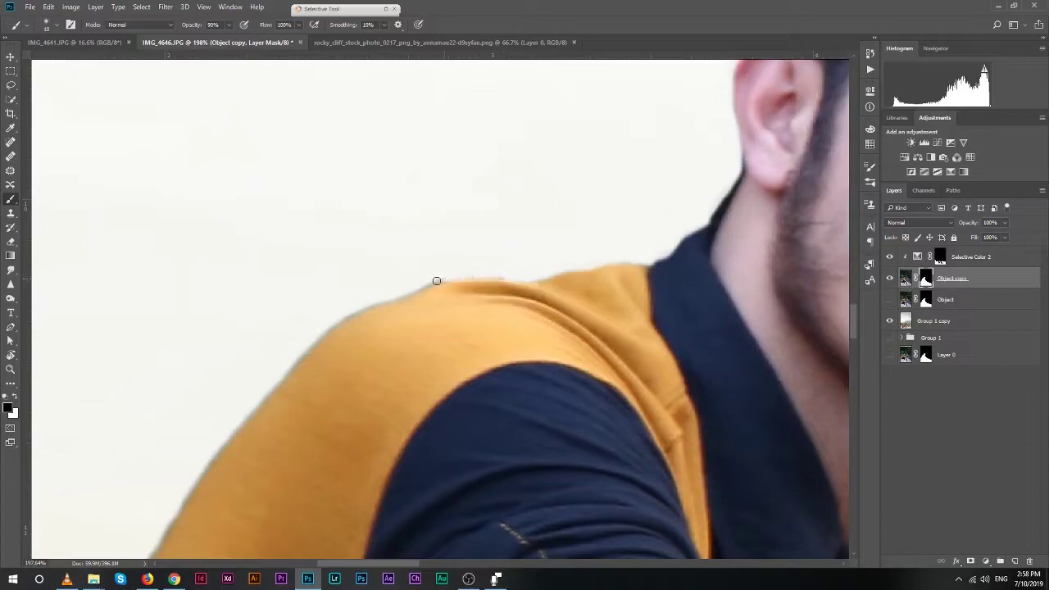
pyautogui.moveTo(437, 281); pyautogui.dragTo(320, 333)
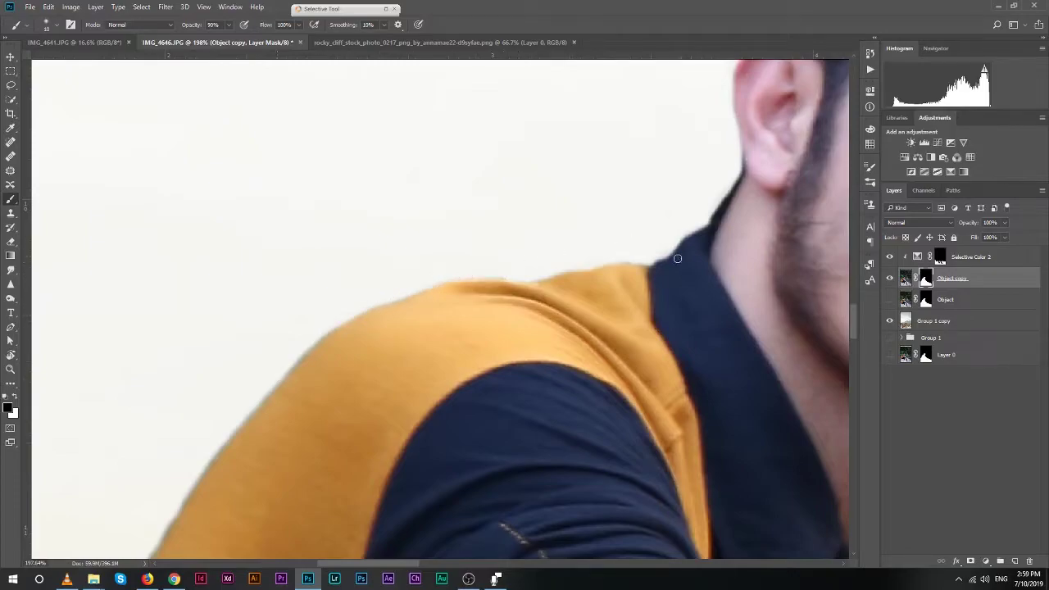
pyautogui.press('x')
pyautogui.moveTo(677, 258); pyautogui.dragTo(692, 237)
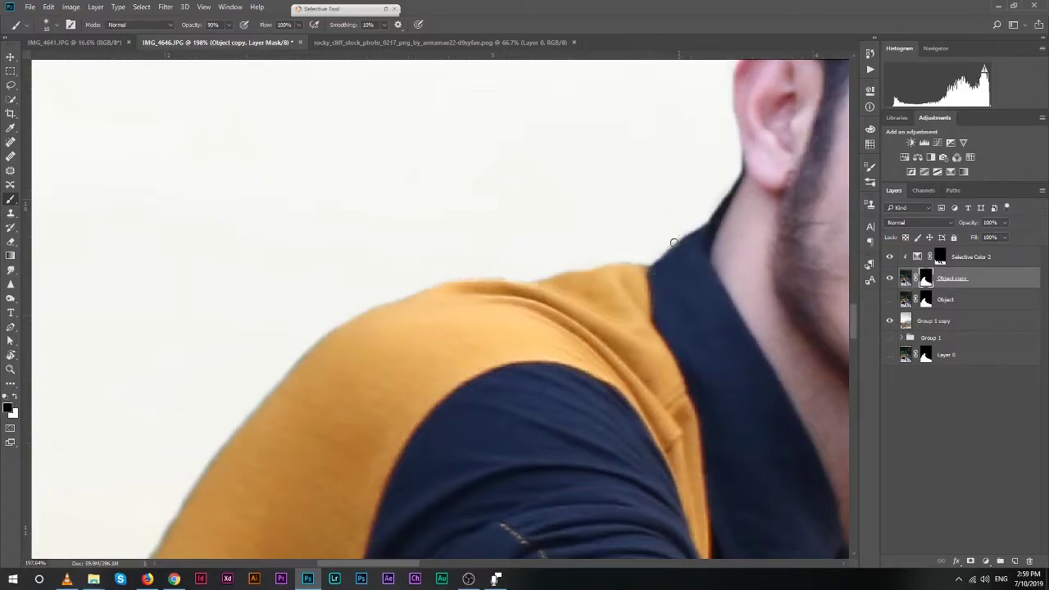
# Refine the shirt's shoulder and side edge on the mask, then fit the whole photo in view.
pyautogui.hscroll(-5, 388, 234)
pyautogui.scroll(-3, 572, 245)
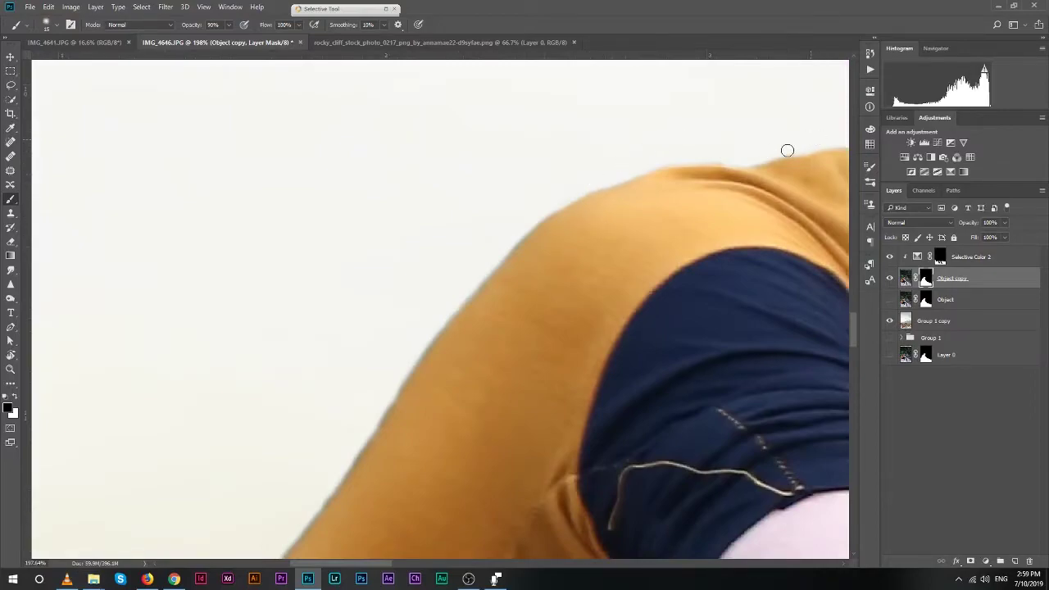
pyautogui.moveTo(609, 177)
pyautogui.mouseDown()
pyautogui.moveTo(503, 251)
pyautogui.moveTo(405, 380)
pyautogui.mouseUp()
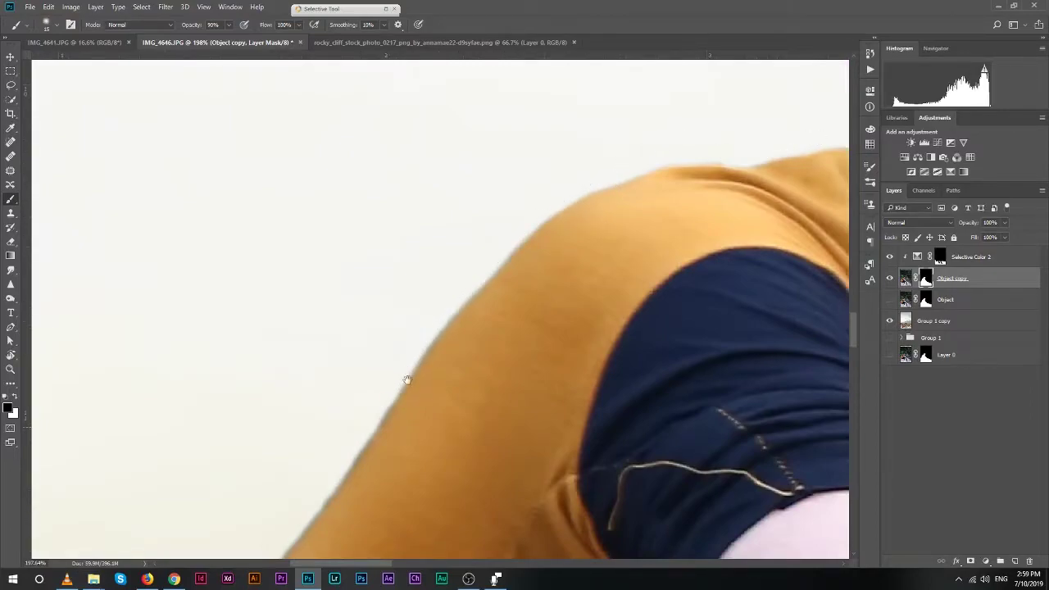
pyautogui.scroll(-3, 429, 243)
pyautogui.moveTo(454, 158); pyautogui.dragTo(284, 391)
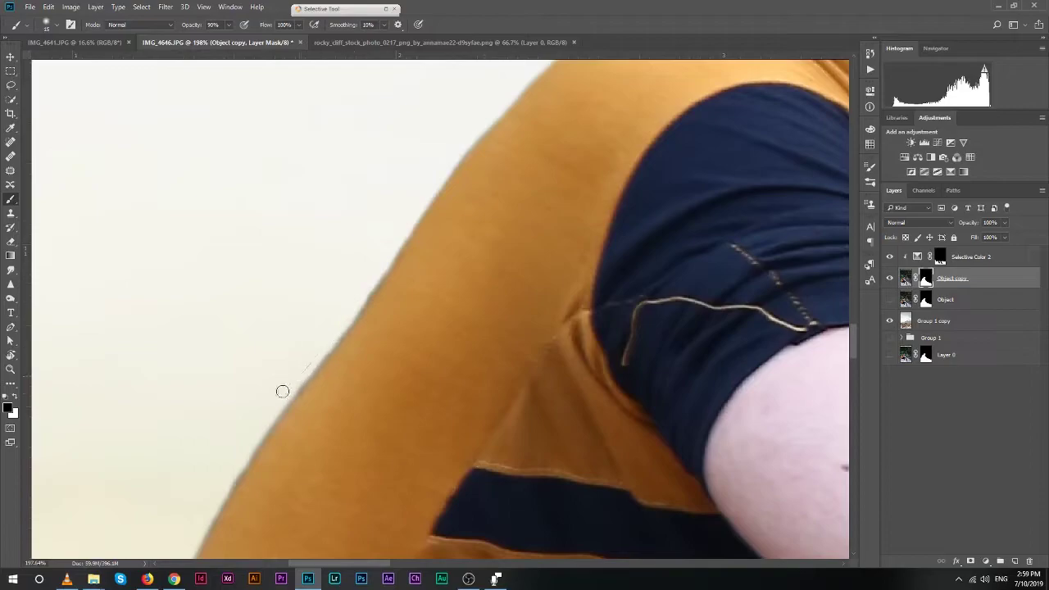
pyautogui.scroll(-4, 374, 164)
pyautogui.moveTo(416, 107)
pyautogui.mouseDown()
pyautogui.moveTo(352, 204)
pyautogui.moveTo(349, 235)
pyautogui.mouseUp()
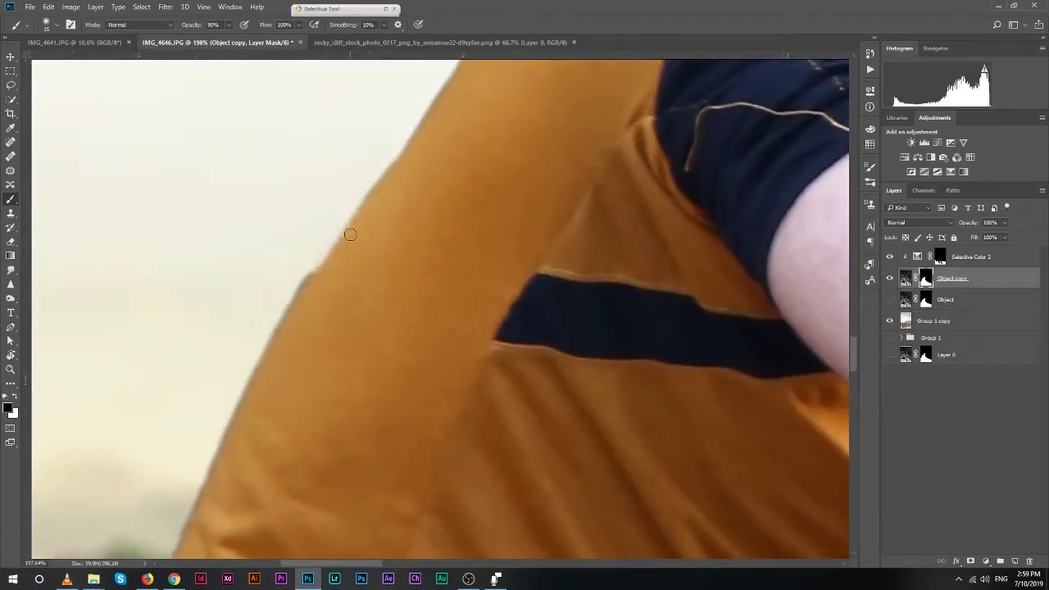
pyautogui.moveTo(405, 117)
pyautogui.mouseDown()
pyautogui.moveTo(286, 295)
pyautogui.moveTo(228, 429)
pyautogui.mouseUp()
pyautogui.scroll(-4, 371, 115)
pyautogui.moveTo(326, 220); pyautogui.dragTo(271, 337)
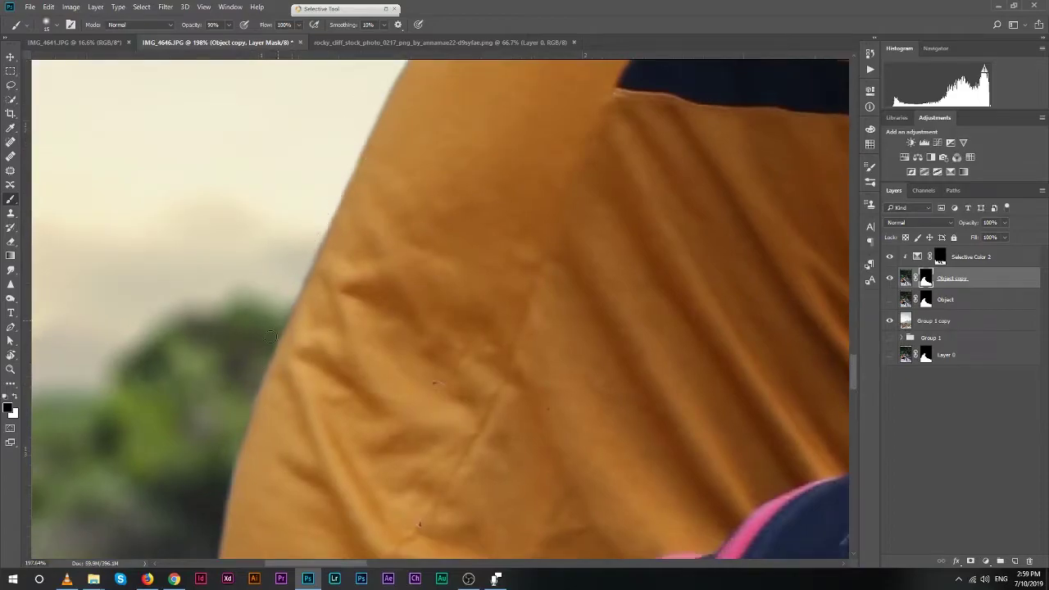
pyautogui.moveTo(312, 242); pyautogui.dragTo(339, 169)
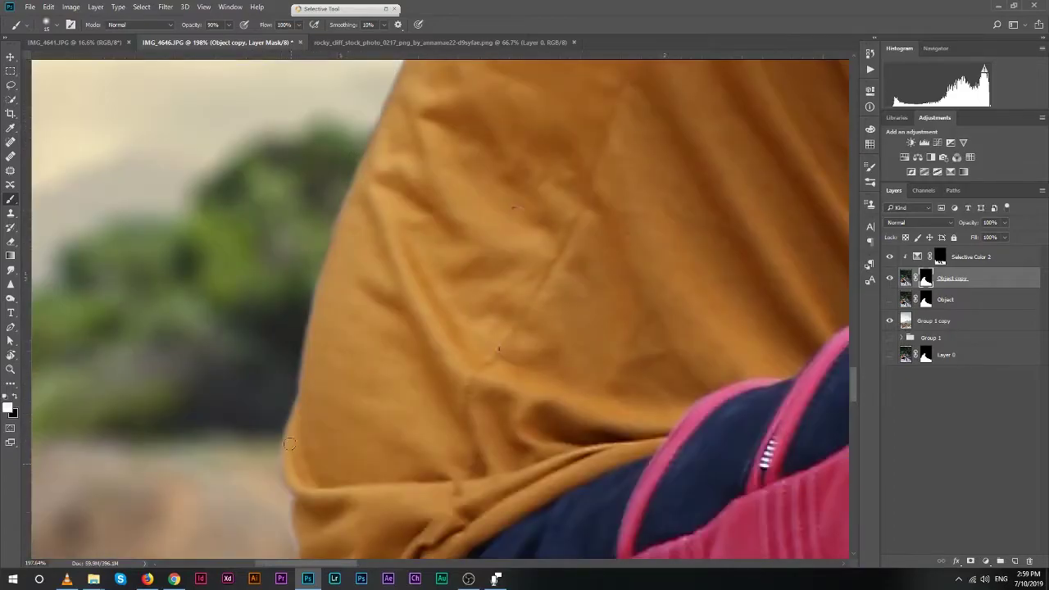
pyautogui.press('z')
pyautogui.hotkey('ctrl', '0')
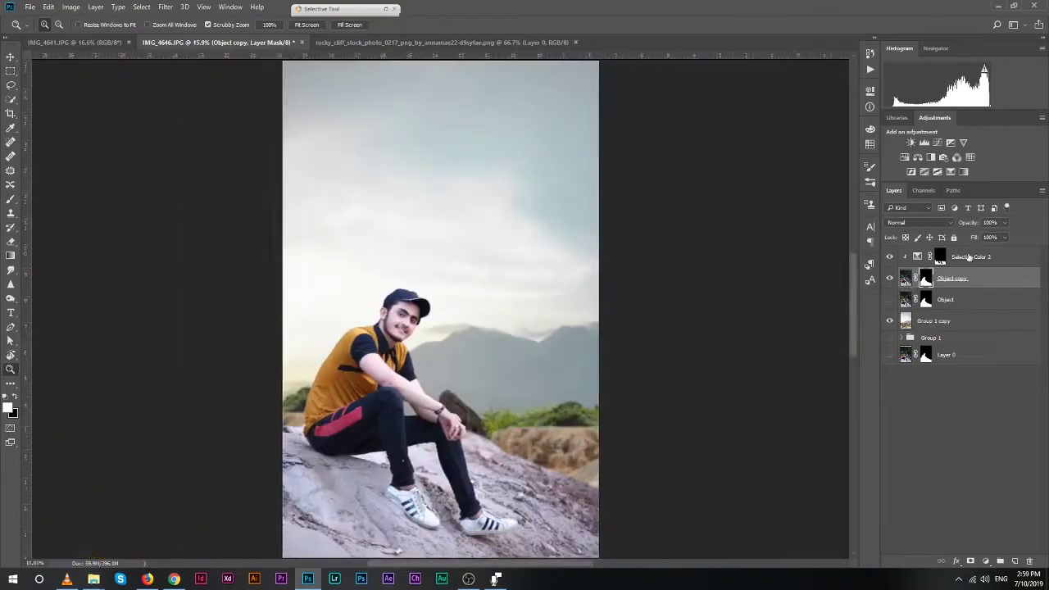
# Group Selective Color 2 and Object copy, then add a Selective Color layer deepening Greens Black +38.
pyautogui.keyDown('shift'); pyautogui.click(970, 256); pyautogui.keyUp('shift')
pyautogui.hotkey('ctrl', 'g')
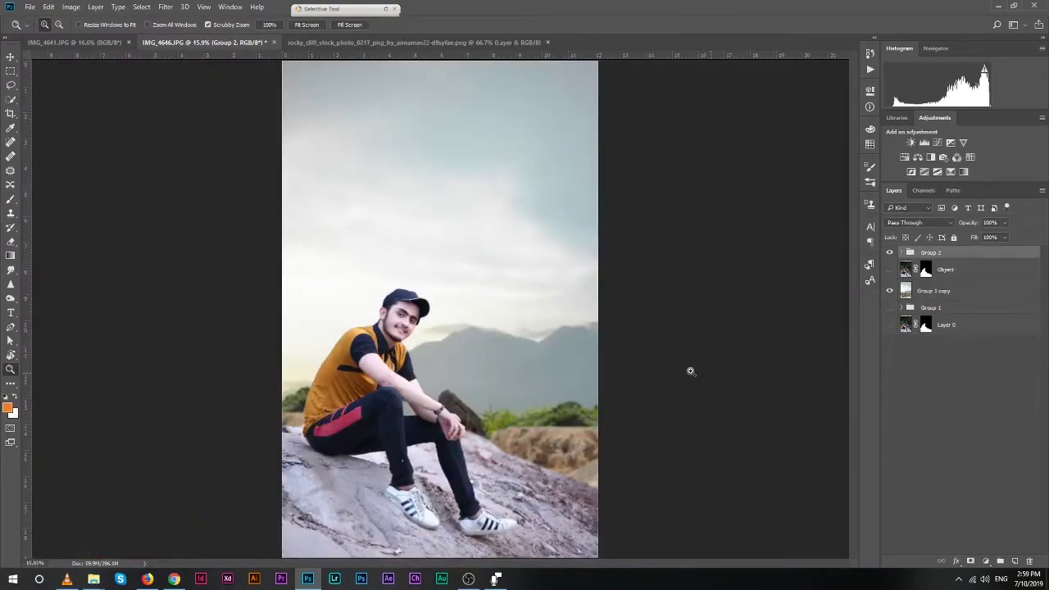
pyautogui.click(951, 172)
pyautogui.click(806, 135)
pyautogui.click(788, 197)
pyautogui.moveTo(793, 220); pyautogui.dragTo(808, 219)
pyautogui.click(806, 135)
pyautogui.click(787, 189)
pyautogui.click(806, 134)
pyautogui.click(790, 179)
pyautogui.click(802, 134)
pyautogui.click(787, 156)
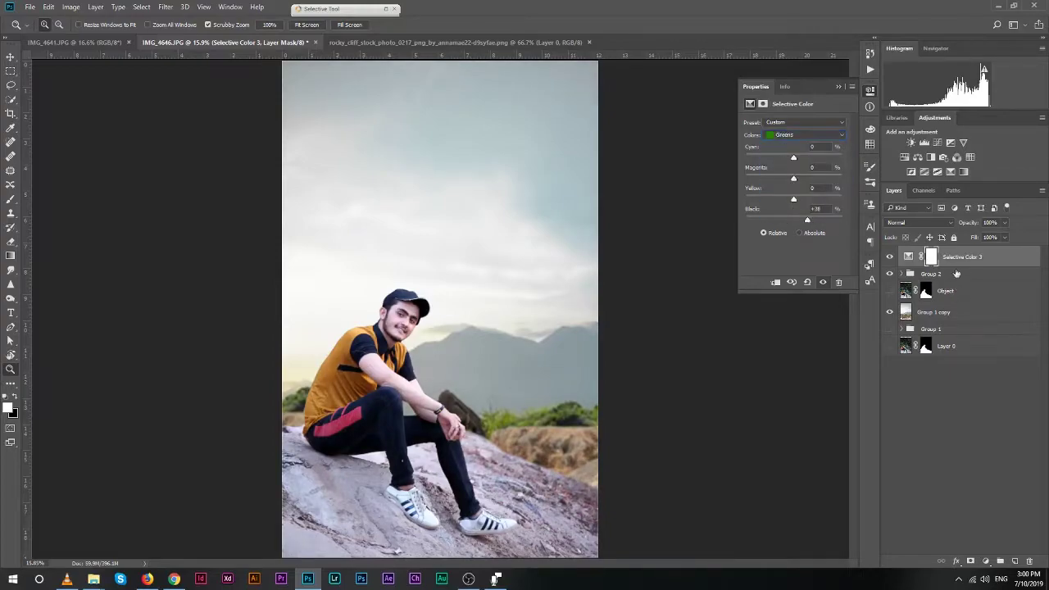
# Add Selective Color 4 clipped above Group 2, with Neutrals Cyan -3, Yellow +7, Black -3.
pyautogui.click(963, 172)
pyautogui.click(806, 134)
pyautogui.click(787, 208)
pyautogui.moveTo(794, 157); pyautogui.dragTo(814, 157)
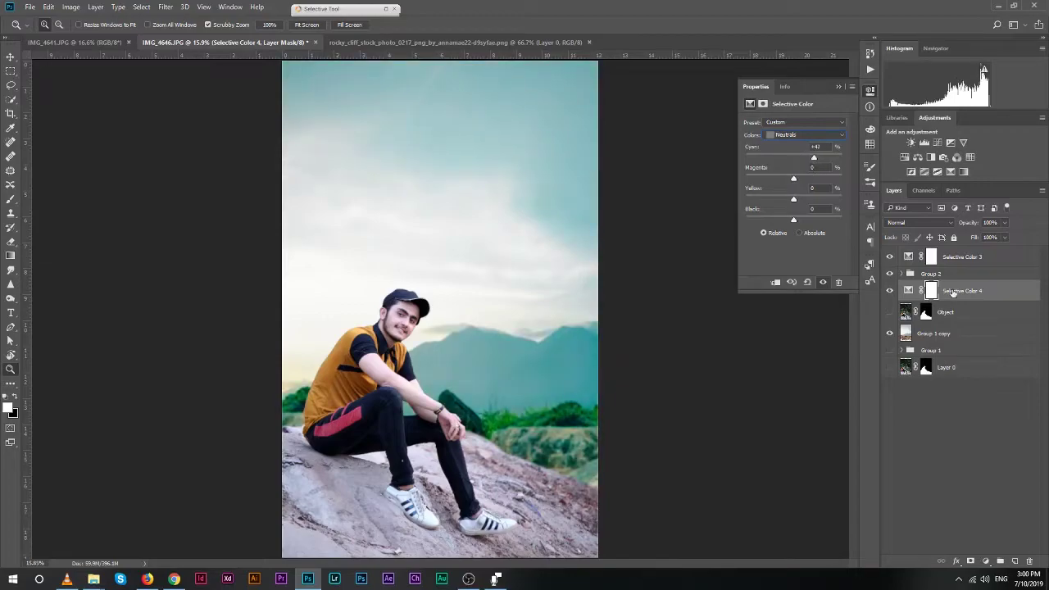
pyautogui.moveTo(954, 293); pyautogui.dragTo(951, 267)
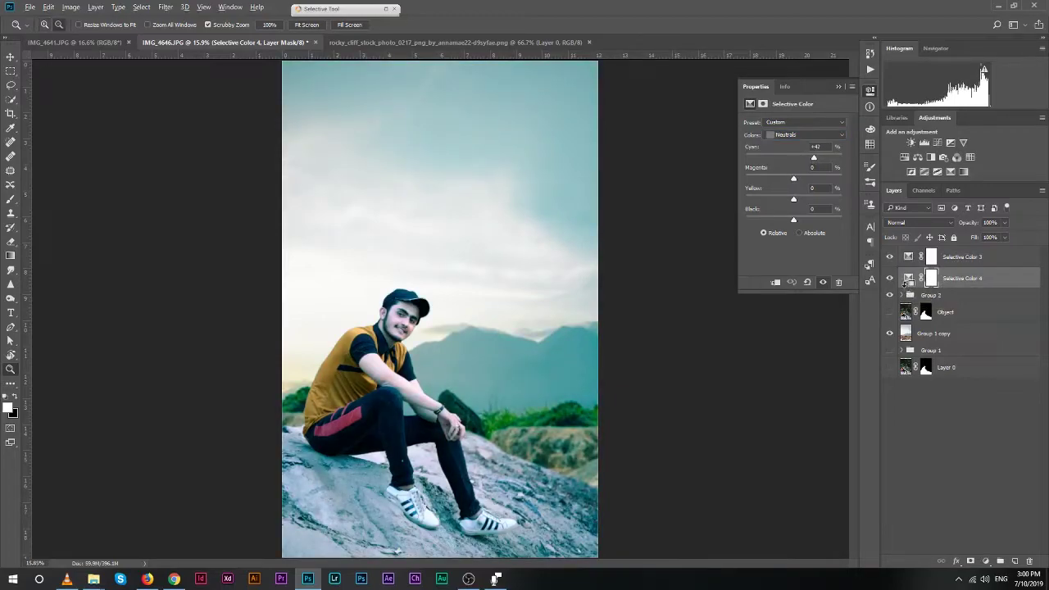
pyautogui.keyDown('alt'); pyautogui.click(905, 283); pyautogui.keyUp('alt')
pyautogui.moveTo(814, 157); pyautogui.dragTo(795, 158)
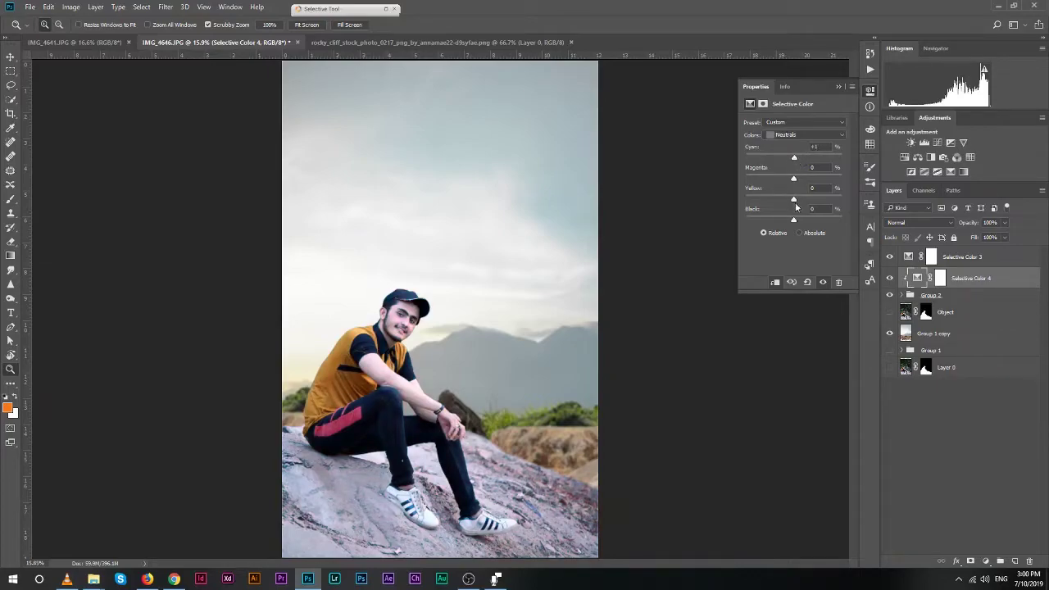
pyautogui.moveTo(794, 220); pyautogui.dragTo(792, 220)
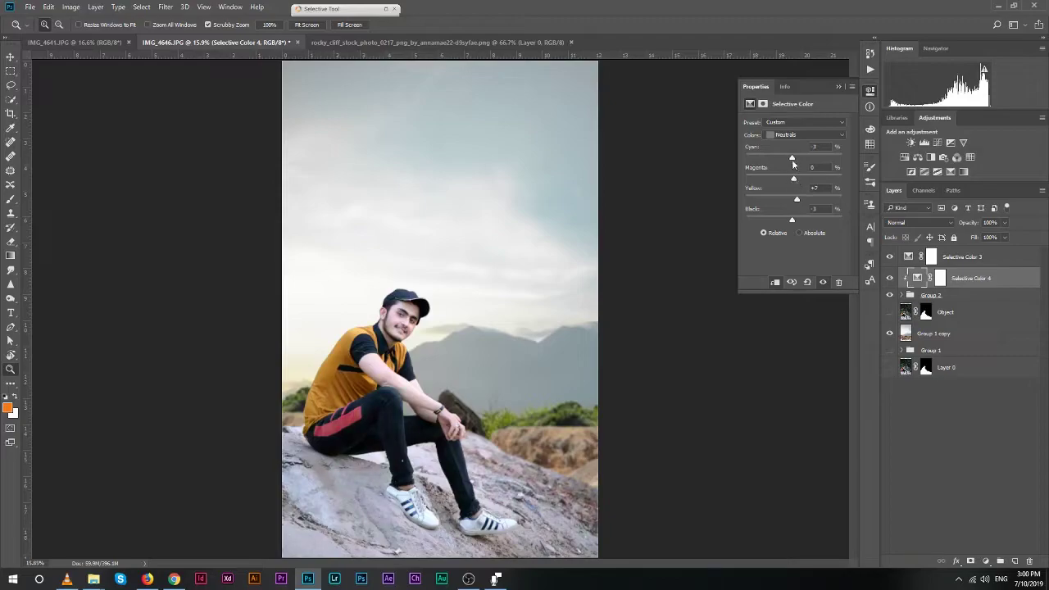
pyautogui.click(839, 86)
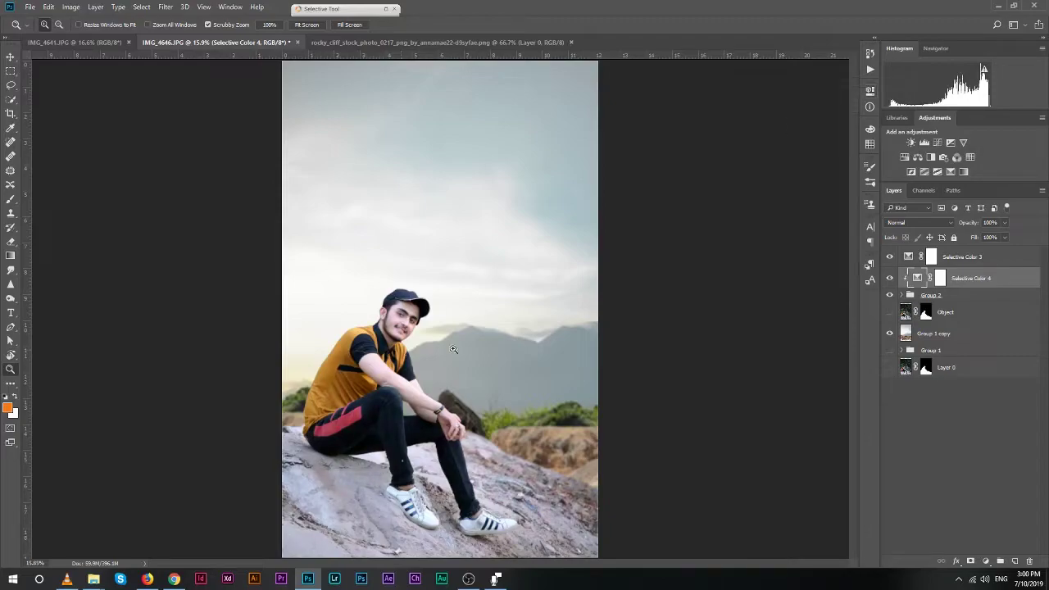
pyautogui.keyDown('alt'); pyautogui.click(449, 352); pyautogui.keyUp('alt')
pyautogui.click(449, 352)
pyautogui.click(1002, 256)
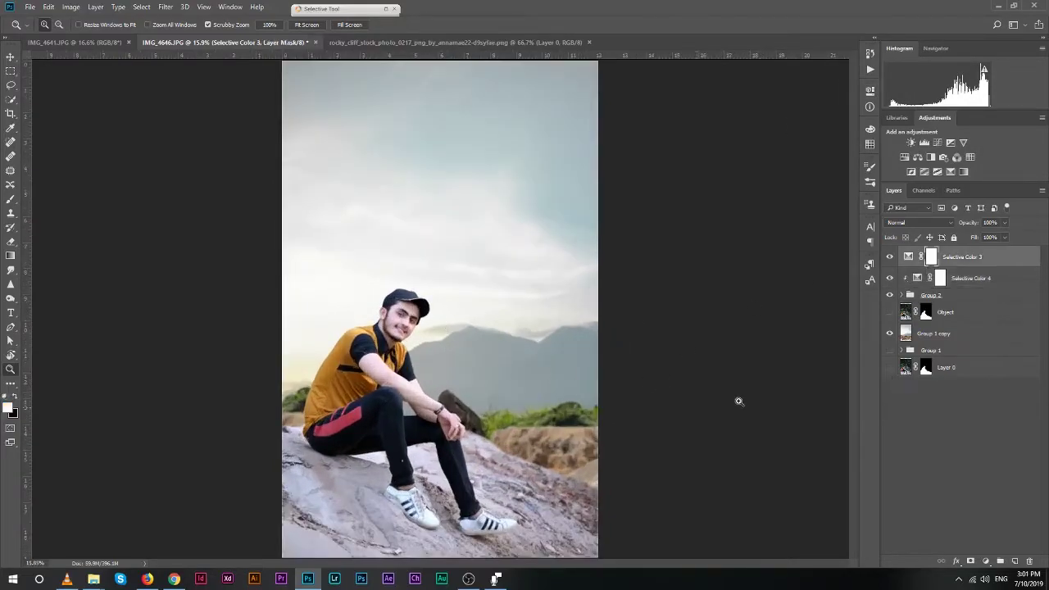
# Add a Color Lookup layer using FallColors.look at 34% opacity.
pyautogui.click(971, 157)
pyautogui.click(816, 121)
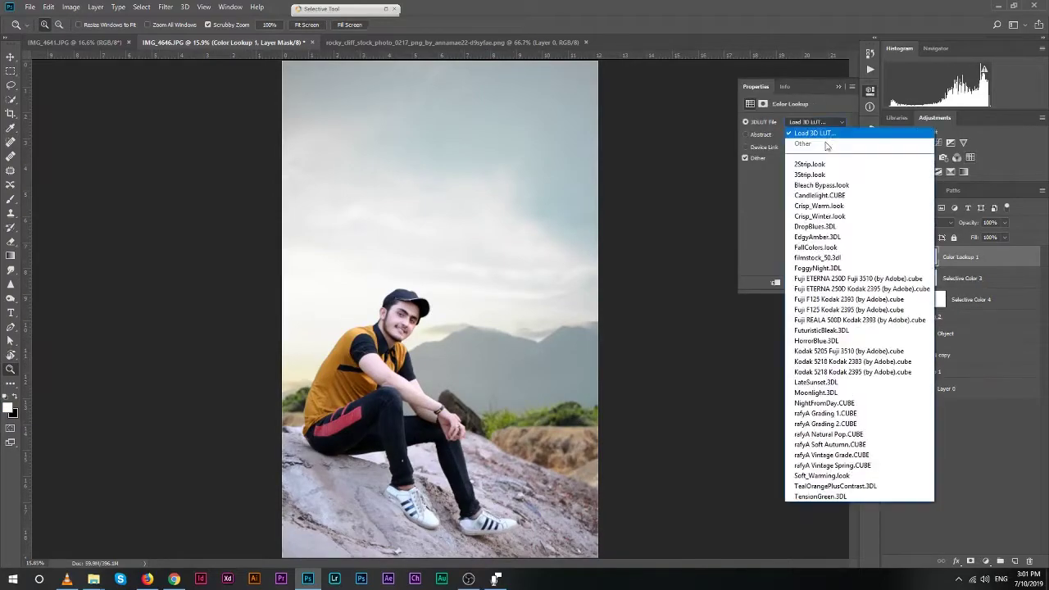
pyautogui.click(812, 199)
pyautogui.press('Down')
pyautogui.press('Down')
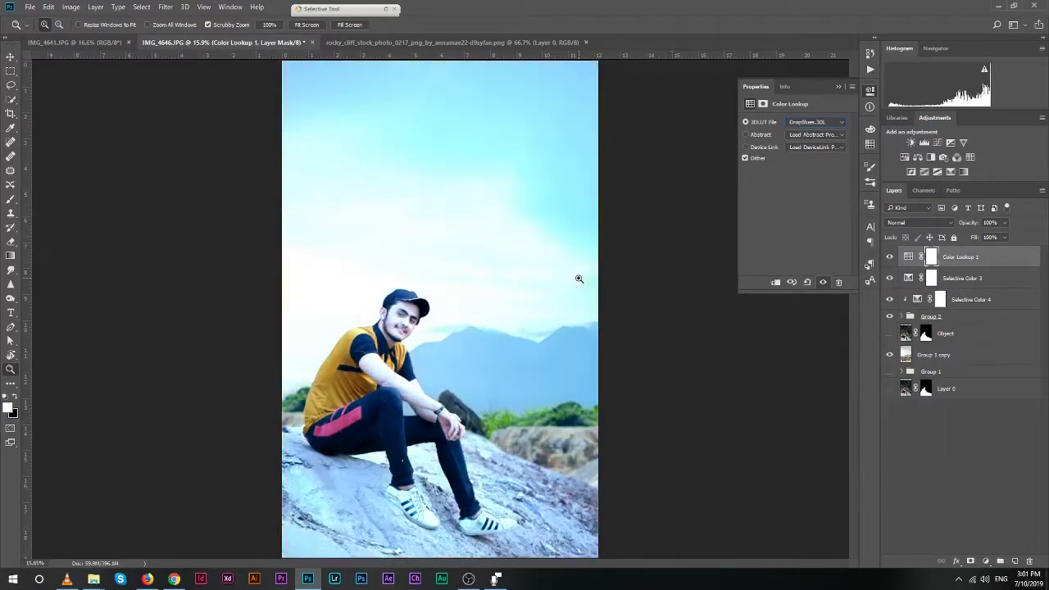
pyautogui.press('Down')
pyautogui.press('Down')
pyautogui.press('Down')
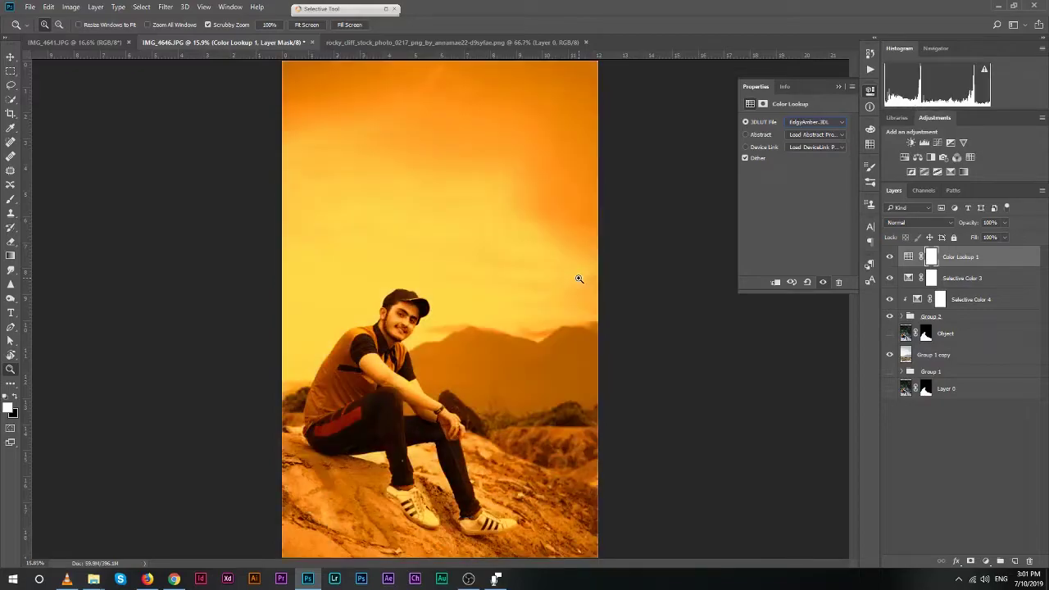
pyautogui.press('Down')
pyautogui.press('Down')
pyautogui.press('Down')
pyautogui.press('Down')
pyautogui.press('Down')
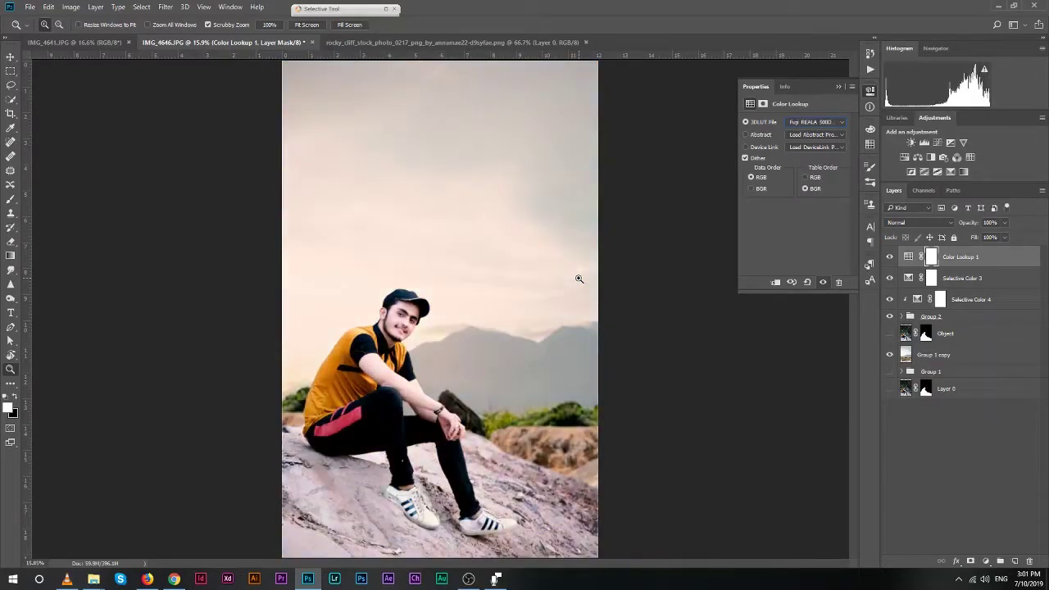
pyautogui.press('Down')
pyautogui.press('Down')
pyautogui.press('Down')
pyautogui.press('Down')
pyautogui.click(816, 121)
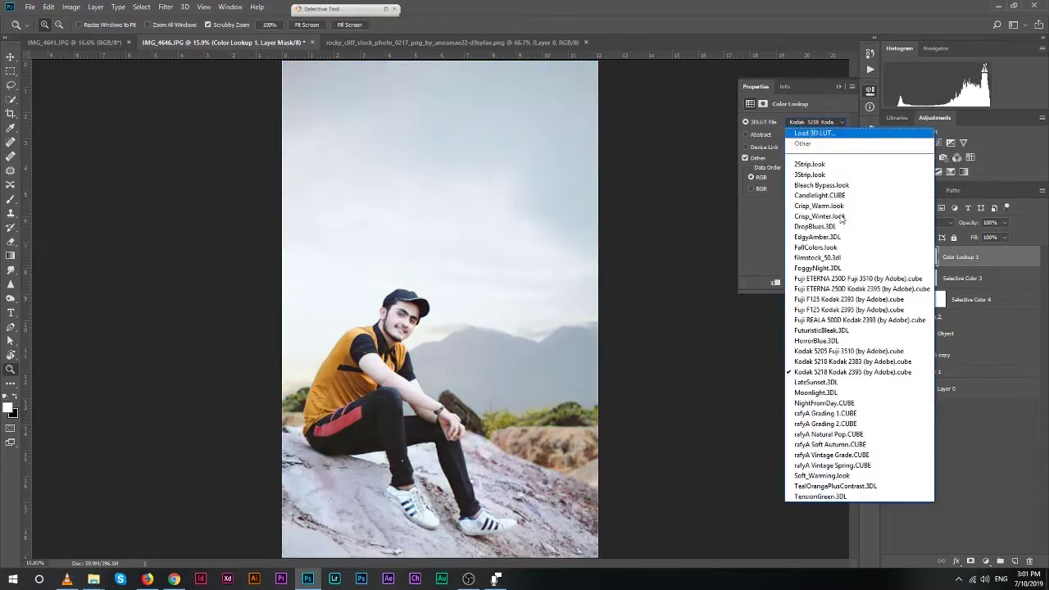
pyautogui.click(820, 243)
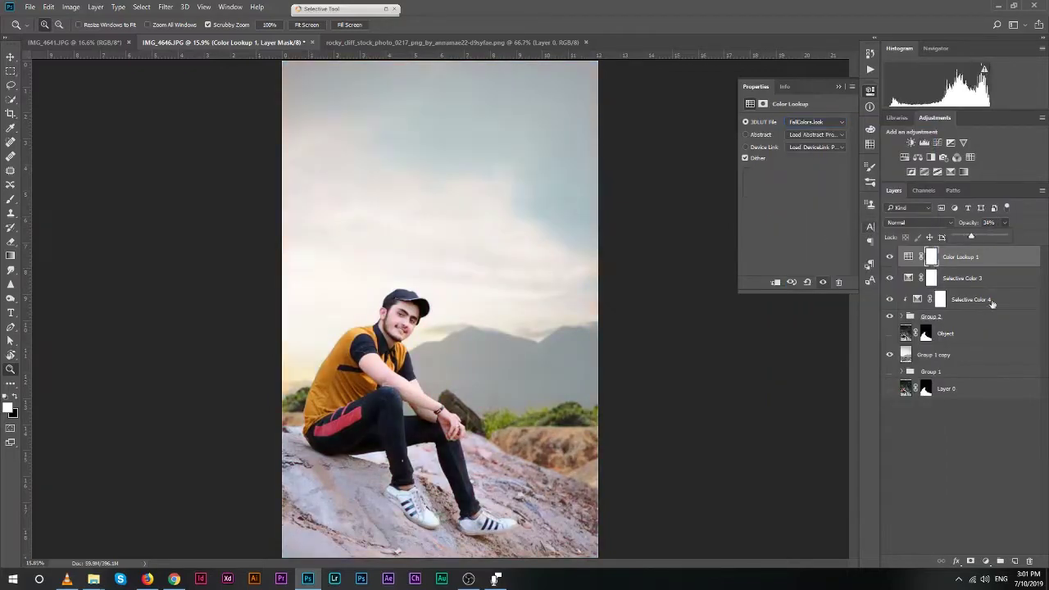
pyautogui.click(965, 236)
# Stamp all visible layers into Layer 1 and group the layers beneath into Group 3.
pyautogui.hotkey('ctrl', 'alt', 'shift', 'e')
pyautogui.keyDown('shift'); pyautogui.click(967, 410); pyautogui.keyUp('shift')
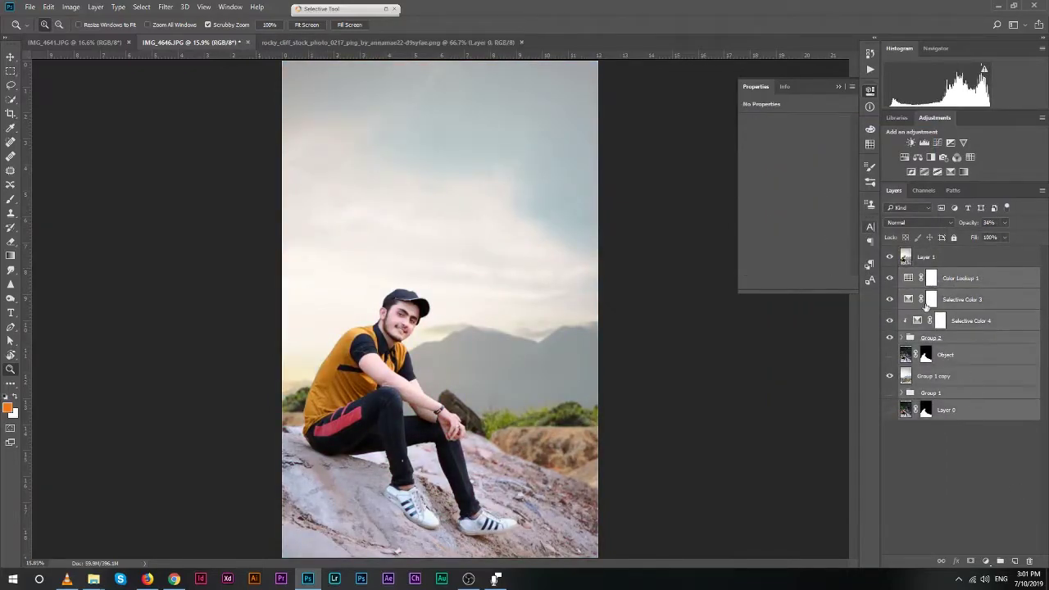
pyautogui.hotkey('ctrl', 'g')
# Run the Magic brush Retouch action, dismissing its alert so it continues.
pyautogui.click(871, 69)
pyautogui.click(821, 218)
pyautogui.click(791, 281)
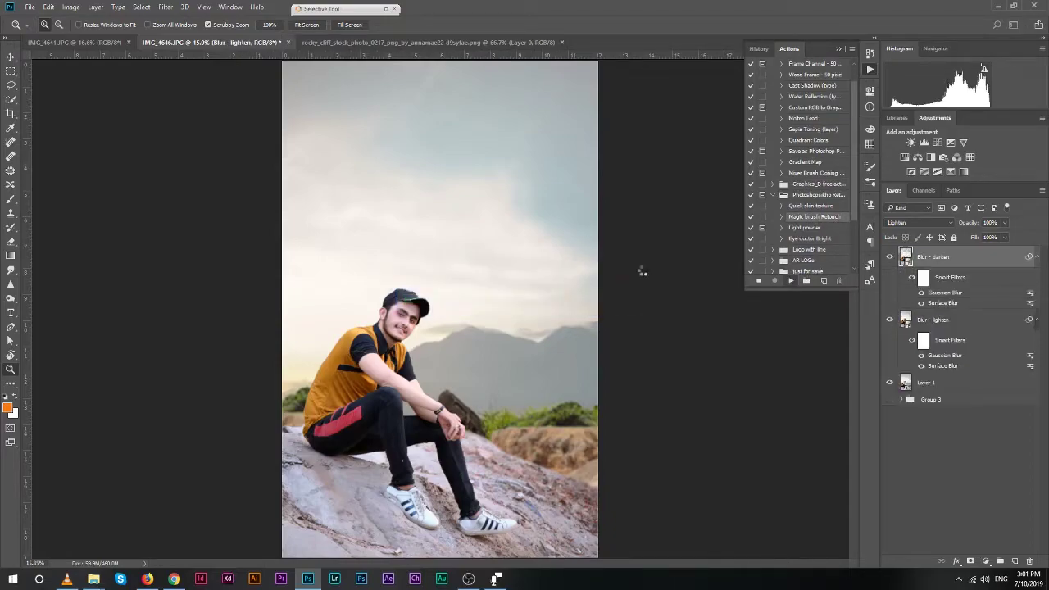
pyautogui.click(644, 269)
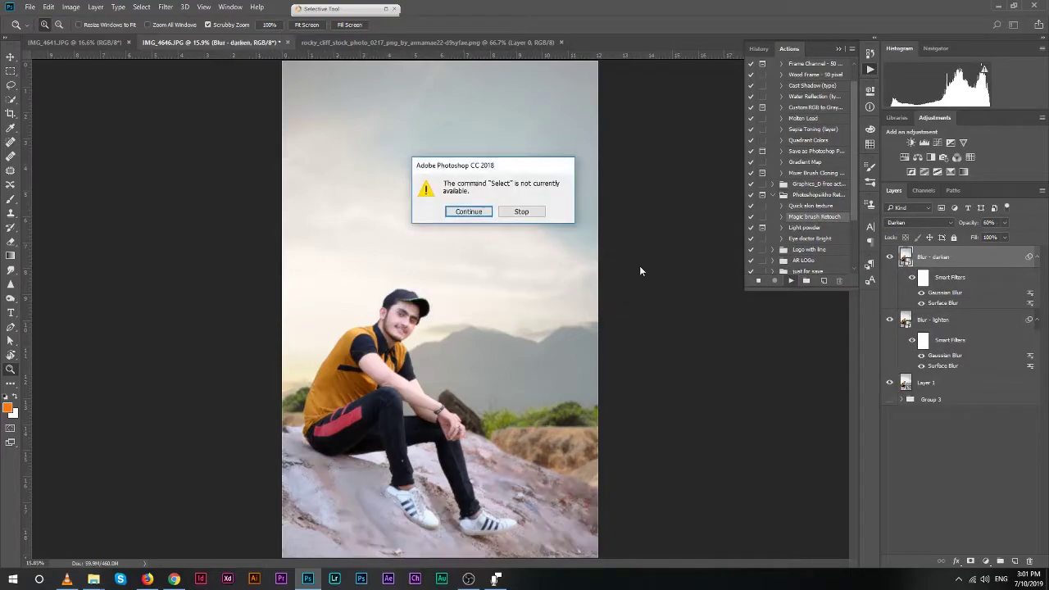
pyautogui.press('Return')
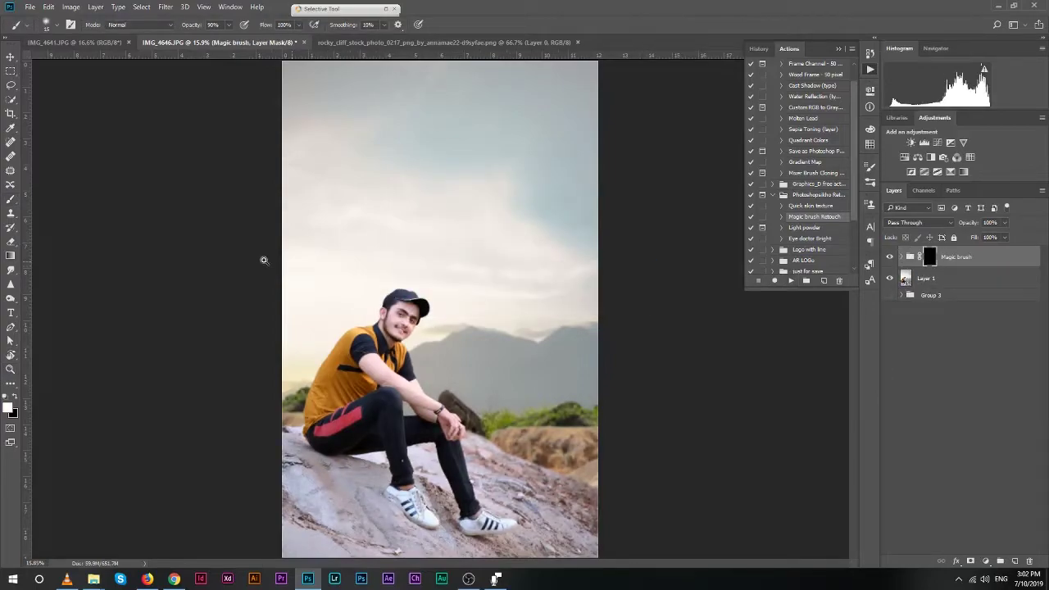
# Paint the Magic brush mask over the lower face, jaw and neck, resizing the brush.
pyautogui.moveTo(399, 287); pyautogui.dragTo(432, 320)
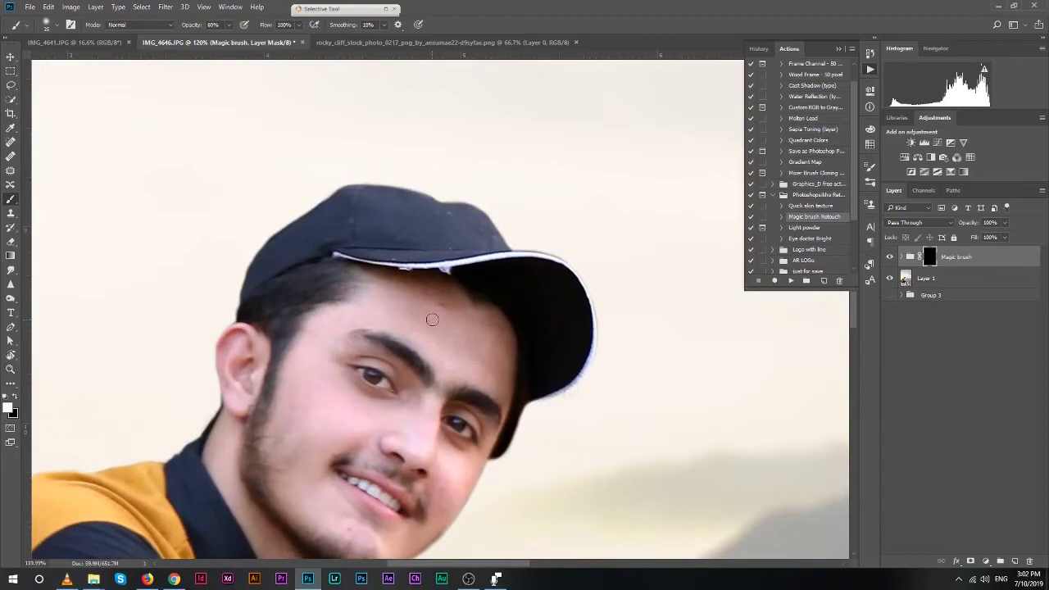
pyautogui.press(']')
pyautogui.moveTo(326, 338); pyautogui.dragTo(314, 215)
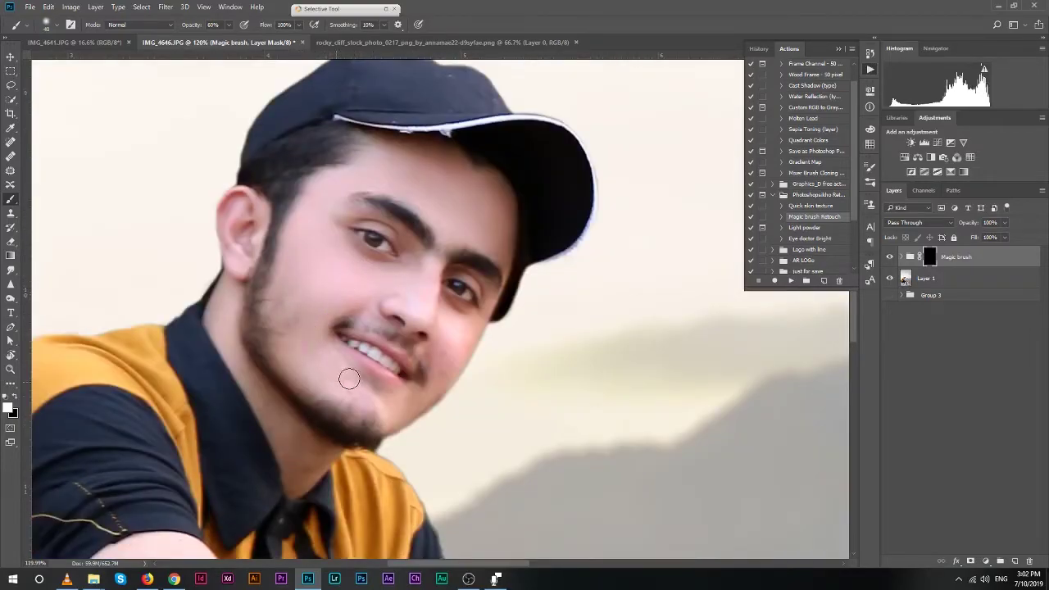
pyautogui.press('[')
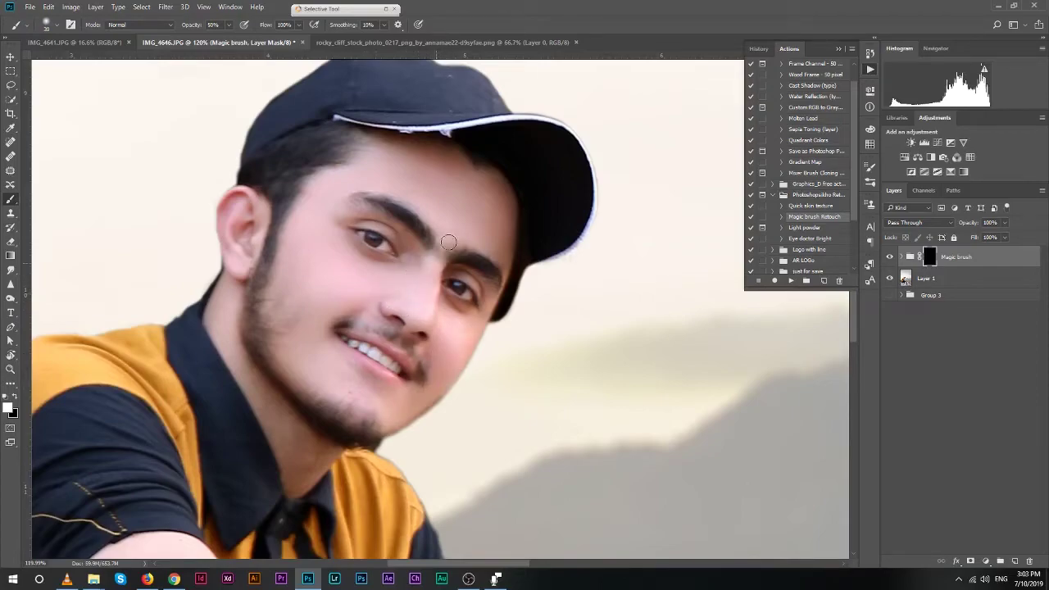
pyautogui.moveTo(449, 242); pyautogui.dragTo(481, 129)
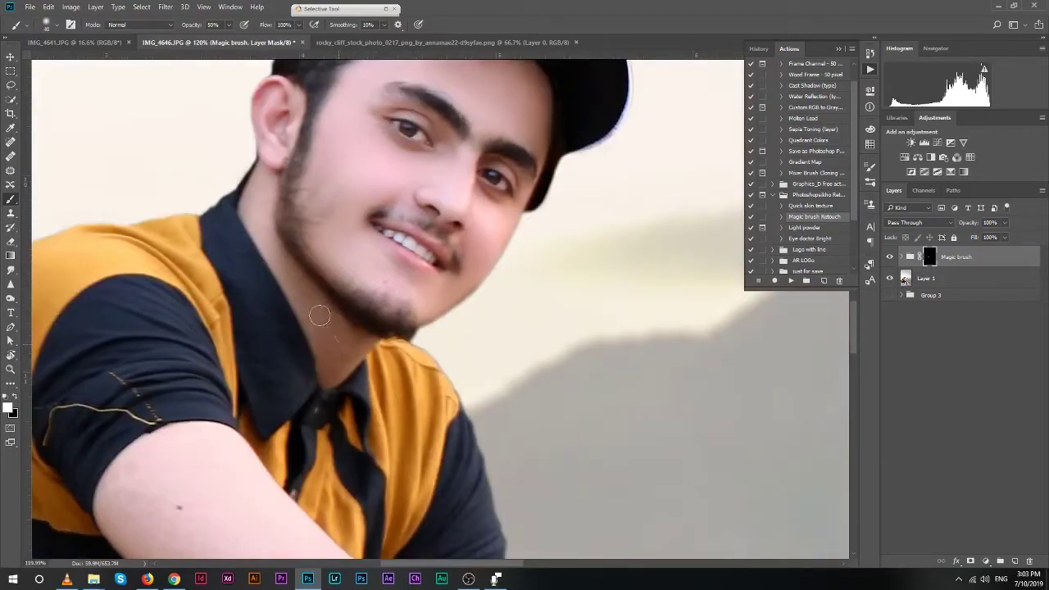
# Extend the Magic brush retouch down the upper arm, forearm and wrist at 80% opacity.
pyautogui.moveTo(287, 398); pyautogui.dragTo(296, 205)
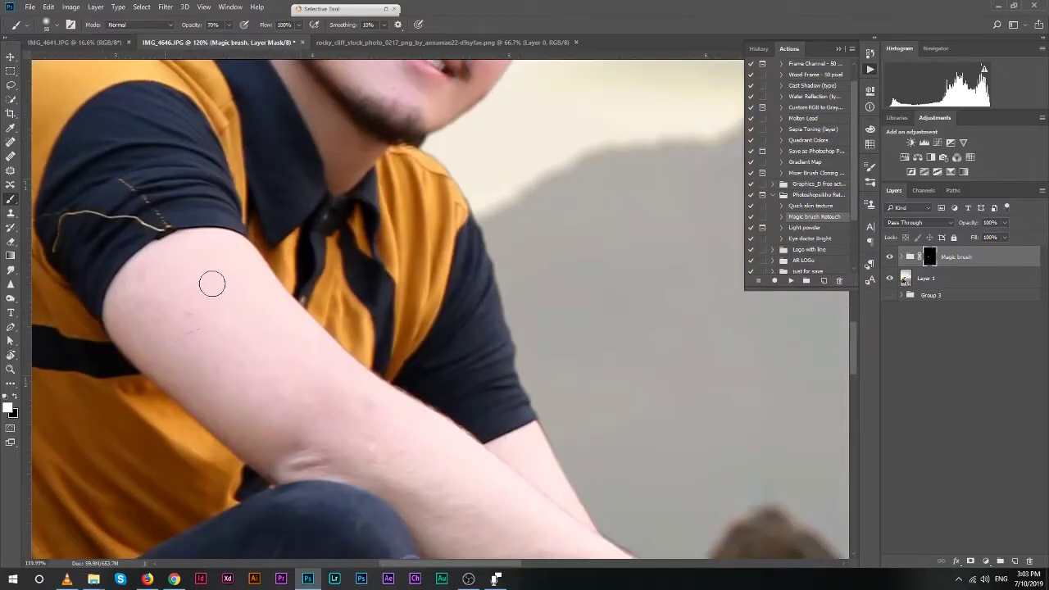
pyautogui.press(']')
pyautogui.press(']')
pyautogui.press(']')
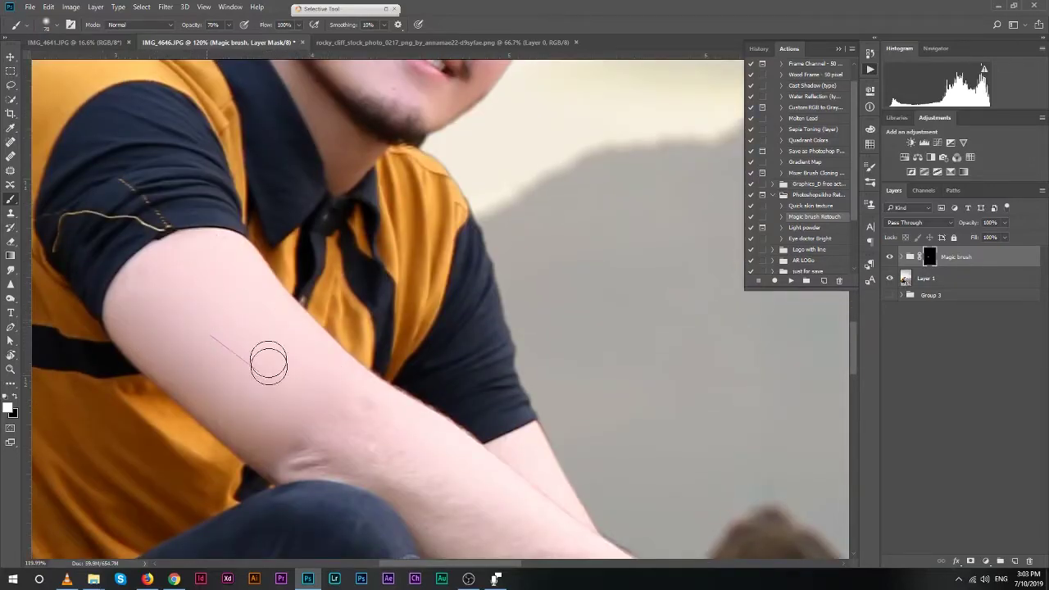
pyautogui.moveTo(306, 342); pyautogui.dragTo(179, 232)
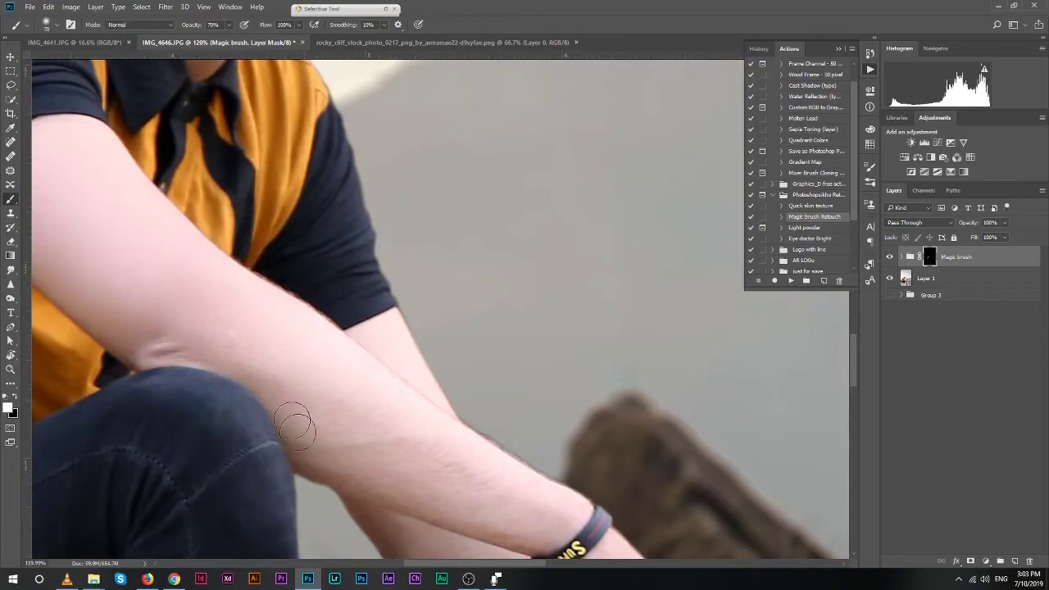
pyautogui.press('[')
pyautogui.press('[')
pyautogui.moveTo(352, 304); pyautogui.dragTo(254, 161)
pyautogui.press('8')
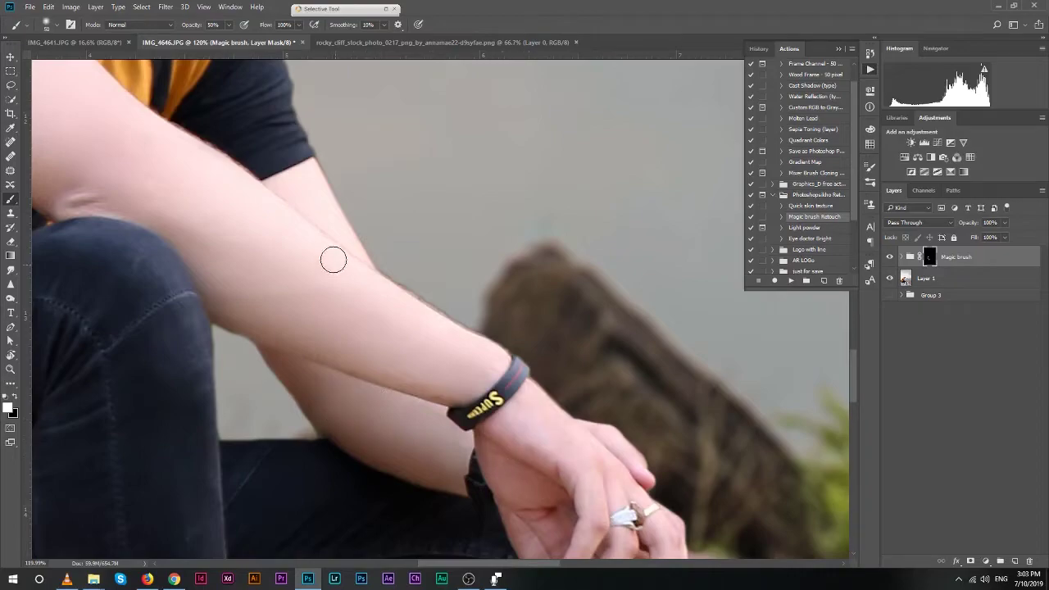
# Fit the whole image on screen and stamp all visible layers into a new Layer 2.
pyautogui.press('z')
pyautogui.keyDown('alt'); pyautogui.click(333, 260); pyautogui.keyUp('alt')
pyautogui.rightClick(265, 234)
pyautogui.click(304, 241)
pyautogui.click(445, 364)
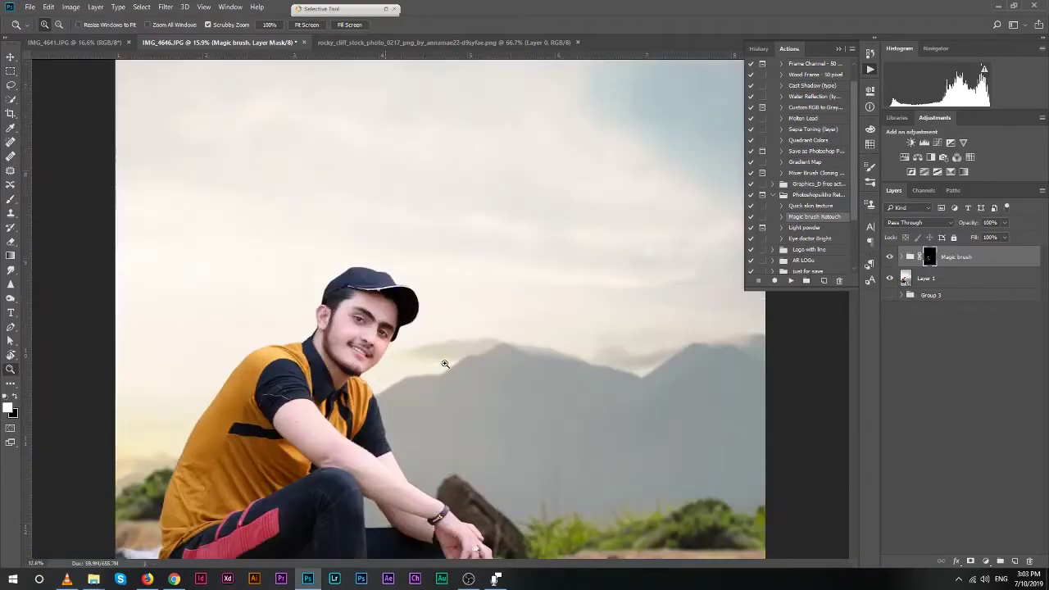
pyautogui.hotkey('ctrl', 'alt', 'shift', 'e')
pyautogui.hotkey('ctrl', '0')
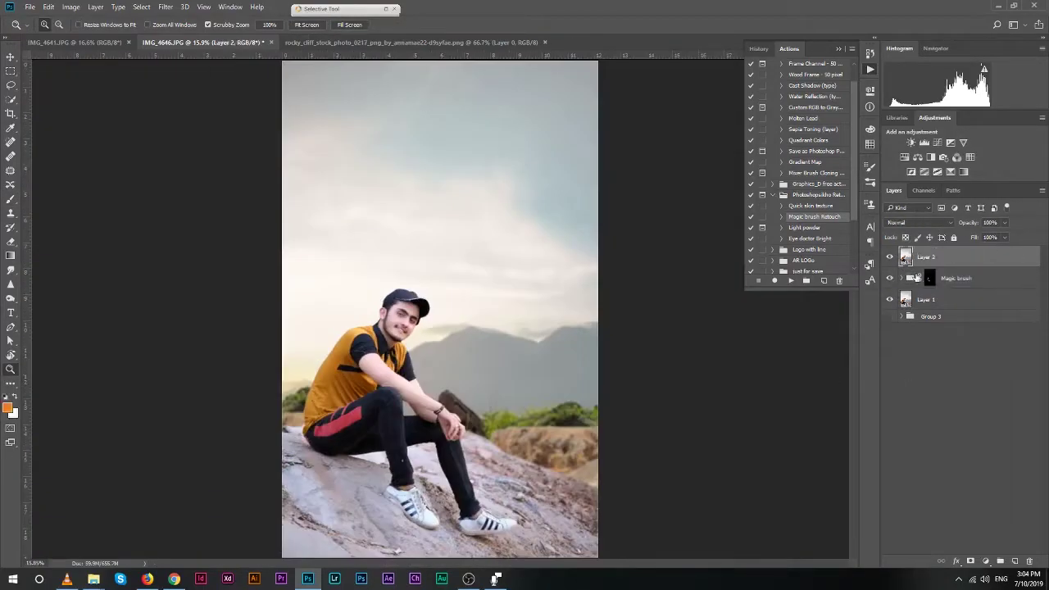
# Duplicate Layer 2; in Camera Raw lift Shadows to +64, lower highlights and whites, add clarity and vibrance.
pyautogui.hotkey('ctrl', 'j')
pyautogui.click(166, 6)
pyautogui.click(197, 70)
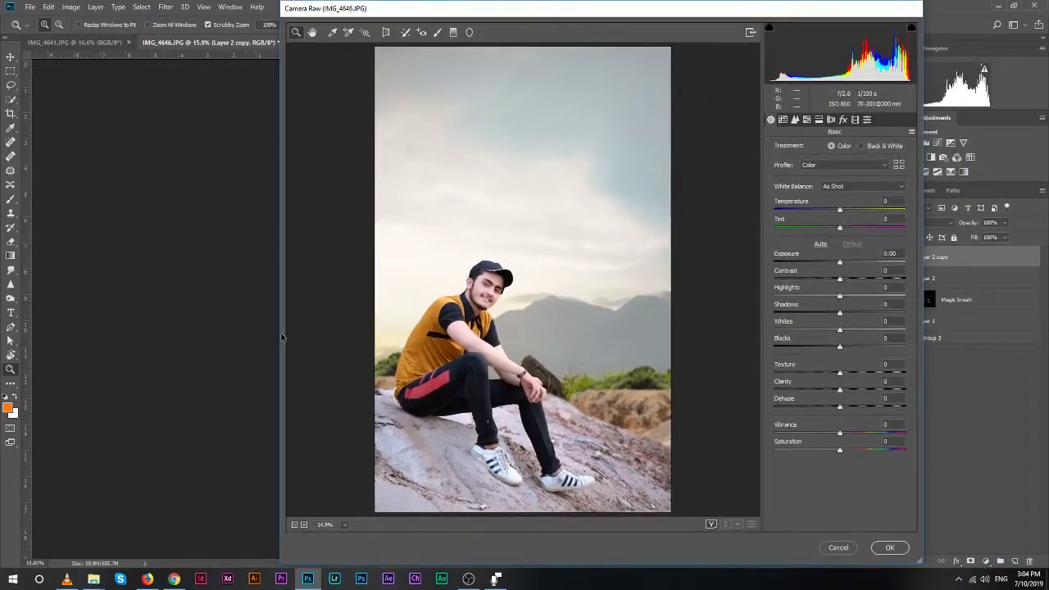
pyautogui.moveTo(282, 338); pyautogui.dragTo(158, 327)
pyautogui.moveTo(839, 316)
pyautogui.mouseDown()
pyautogui.moveTo(865, 316)
pyautogui.moveTo(818, 297)
pyautogui.moveTo(813, 330)
pyautogui.moveTo(839, 348)
pyautogui.moveTo(859, 313)
pyautogui.moveTo(882, 314)
pyautogui.mouseUp()
pyautogui.moveTo(840, 389); pyautogui.dragTo(843, 389)
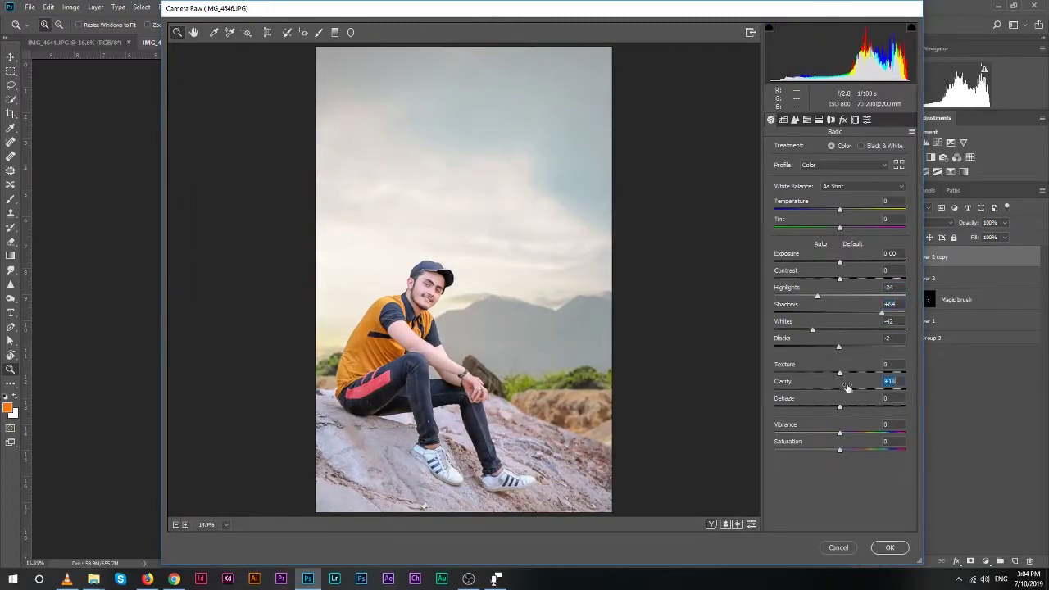
pyautogui.moveTo(840, 433); pyautogui.dragTo(849, 433)
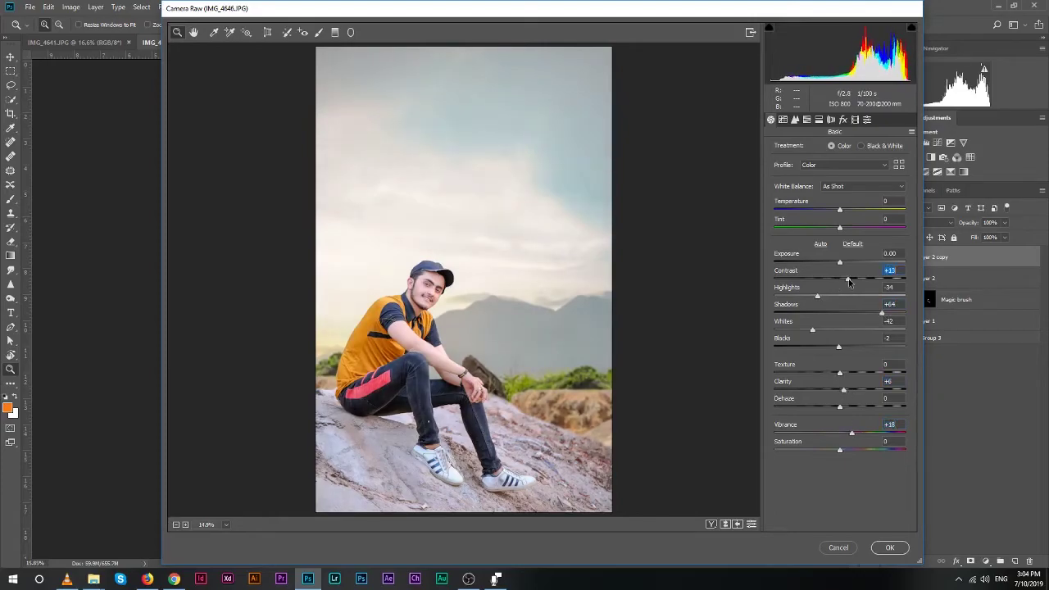
# Shape a custom Tone Curve with two points, apply the filter, and duplicate the layer again.
pyautogui.click(783, 119)
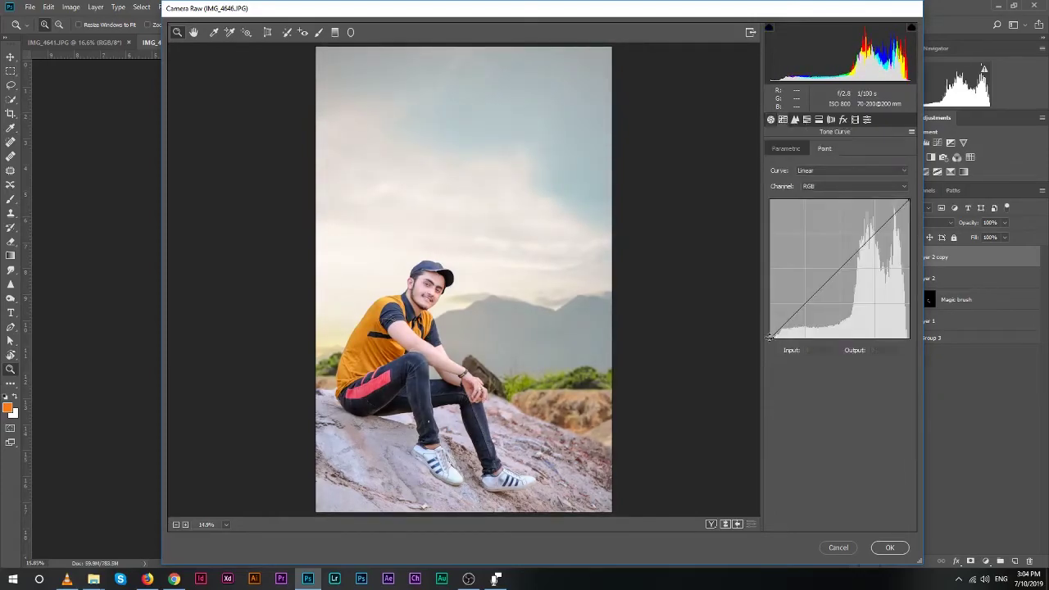
pyautogui.click(792, 316)
pyautogui.moveTo(834, 276); pyautogui.dragTo(834, 272)
pyautogui.moveTo(791, 317); pyautogui.dragTo(794, 320)
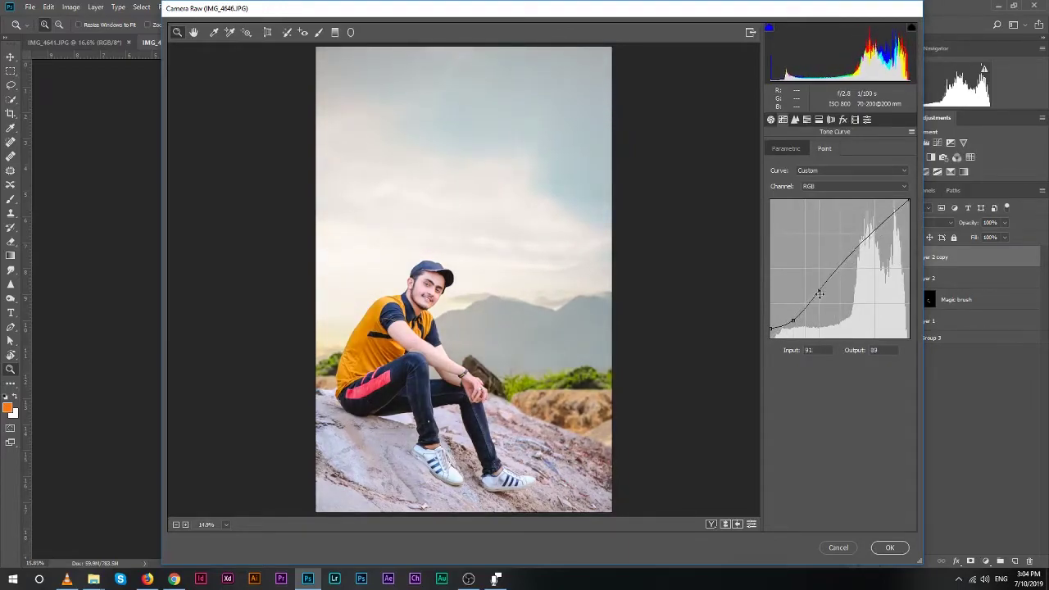
pyautogui.moveTo(834, 273); pyautogui.dragTo(820, 292)
pyautogui.click(894, 548)
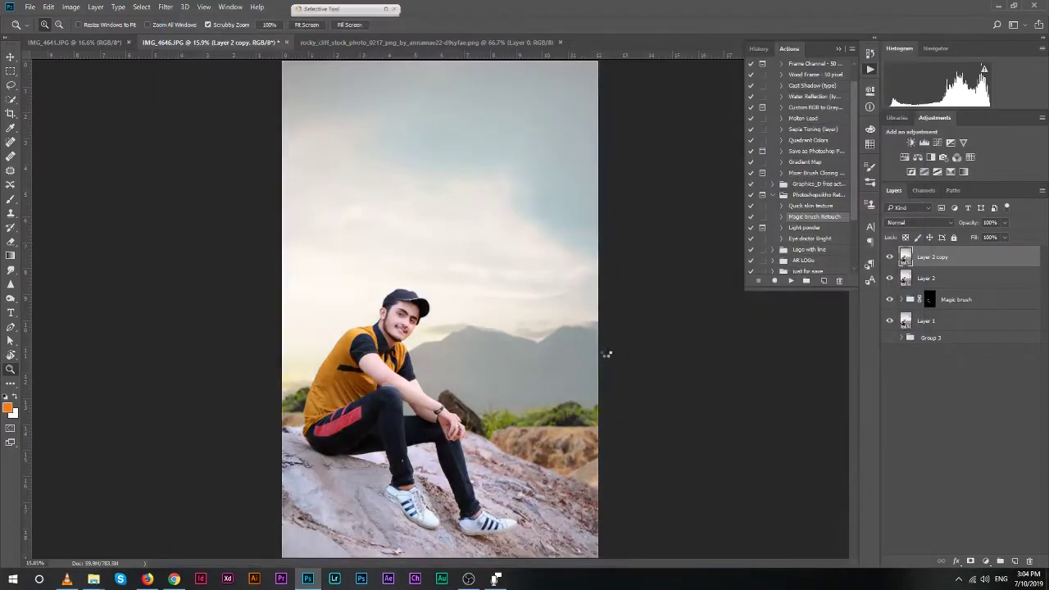
pyautogui.hotkey('ctrl', 'j')
pyautogui.click(167, 7)
# Launch Exposure X2 on the duplicated layer and scroll through its settings panels.
pyautogui.click(336, 235)
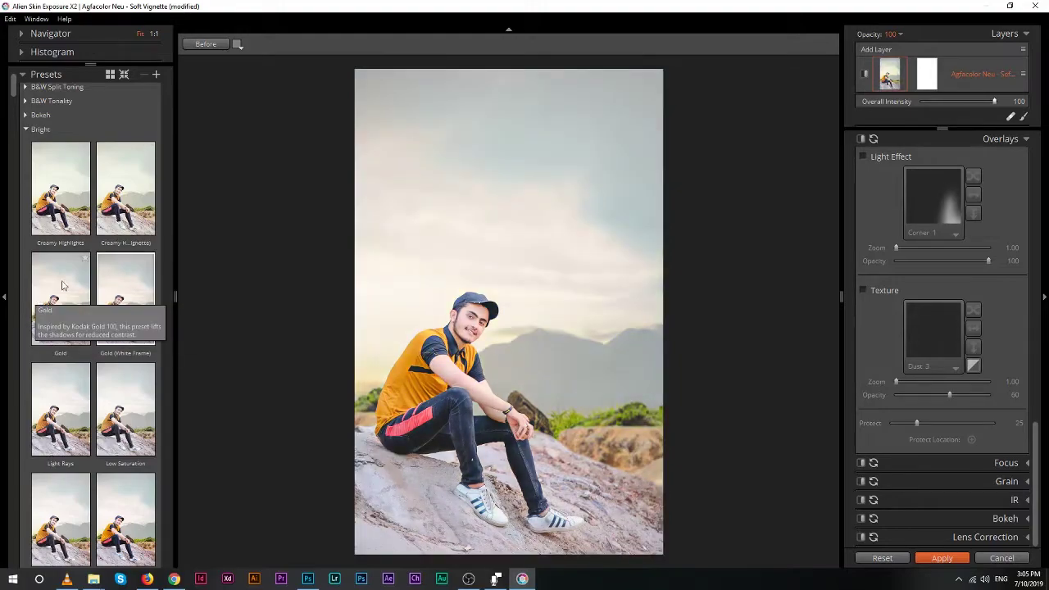
pyautogui.scroll(-1, 74, 361)
pyautogui.scroll(-2, 65, 369)
pyautogui.scroll(-2, 66, 369)
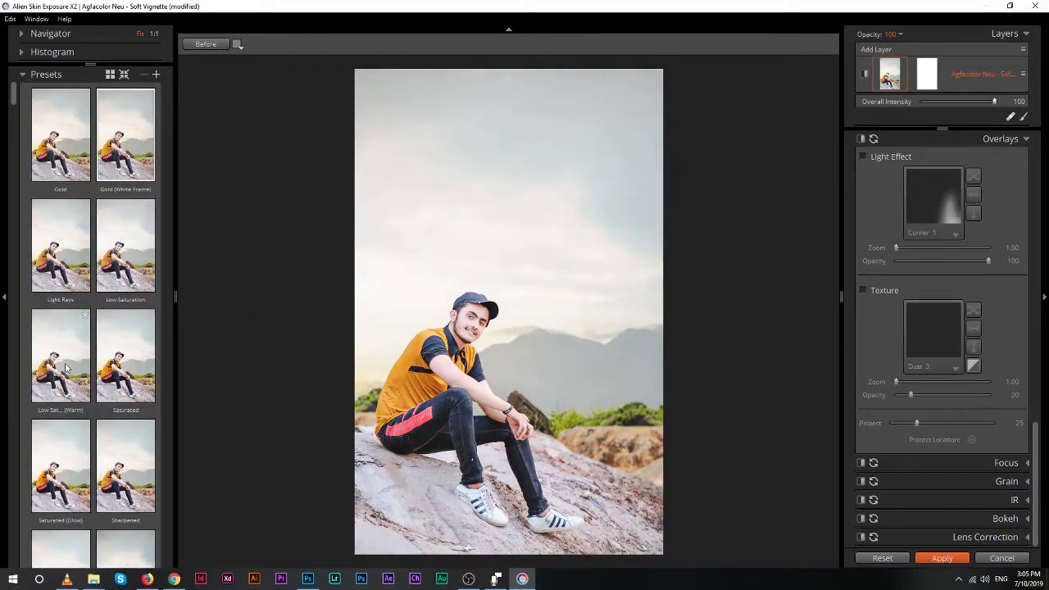
pyautogui.scroll(-5, 70, 373)
pyautogui.scroll(-1, 82, 377)
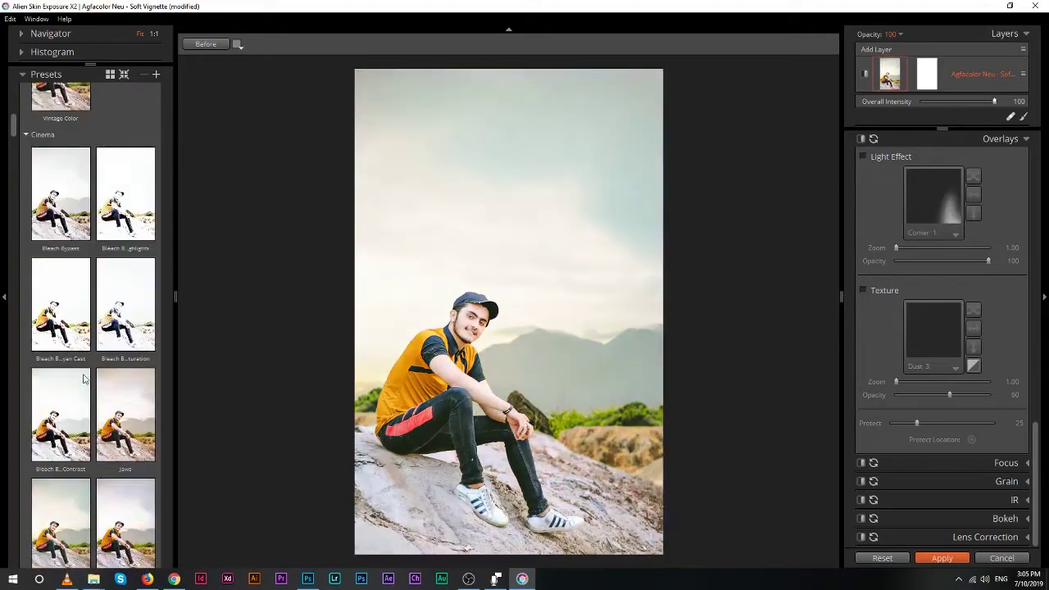
pyautogui.scroll(-3, 82, 379)
pyautogui.scroll(-2, 74, 365)
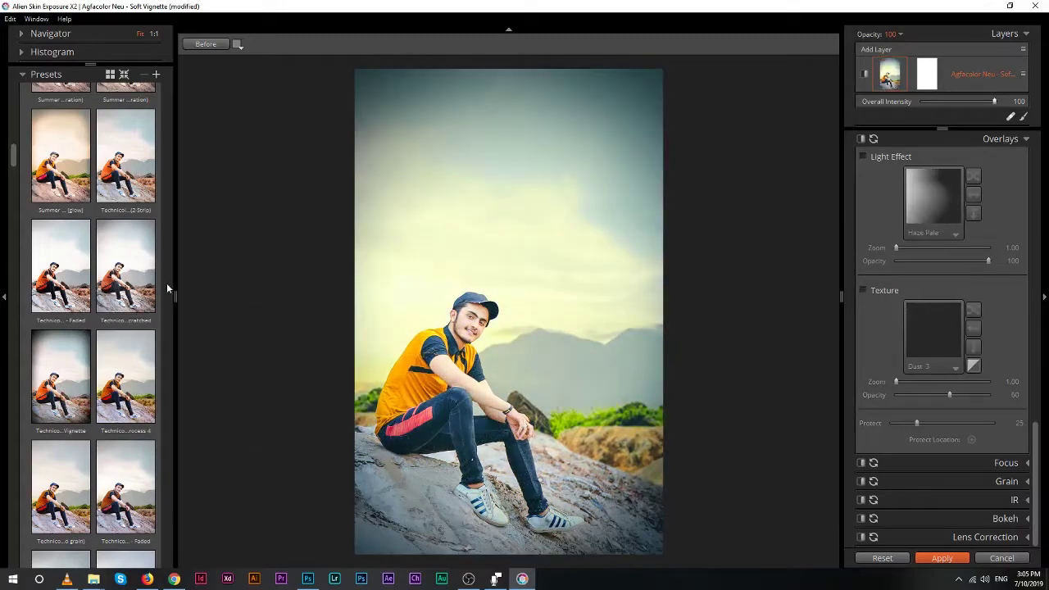
pyautogui.scroll(-5, 166, 285)
pyautogui.scroll(-5, 165, 289)
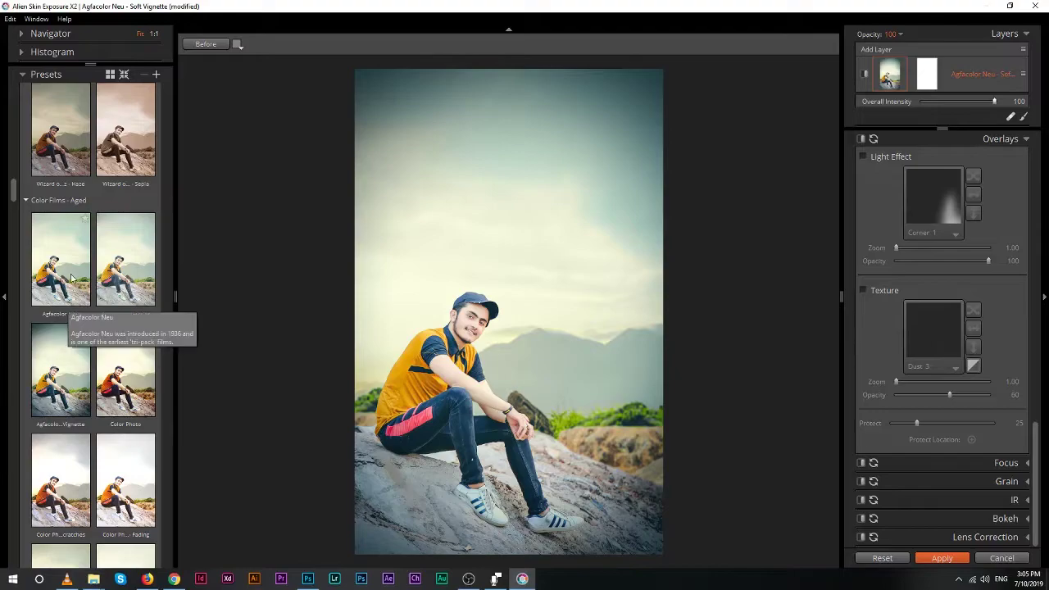
pyautogui.scroll(-2, 127, 333)
pyautogui.scroll(-2, 127, 345)
pyautogui.scroll(-2, 125, 378)
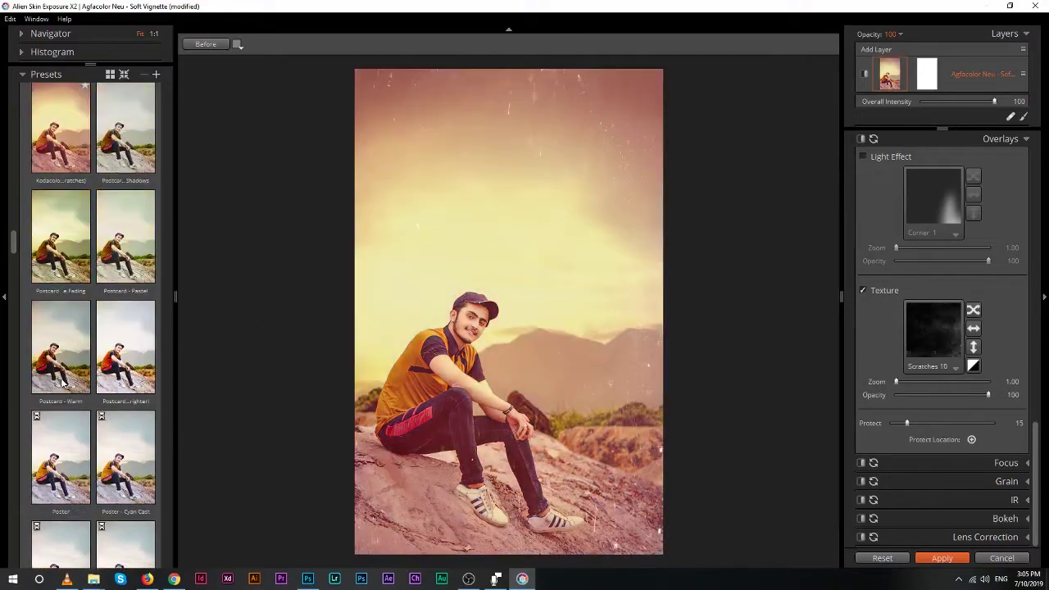
pyautogui.scroll(-2, 123, 412)
pyautogui.scroll(-3, 125, 414)
pyautogui.scroll(-3, 125, 418)
pyautogui.scroll(-3, 126, 422)
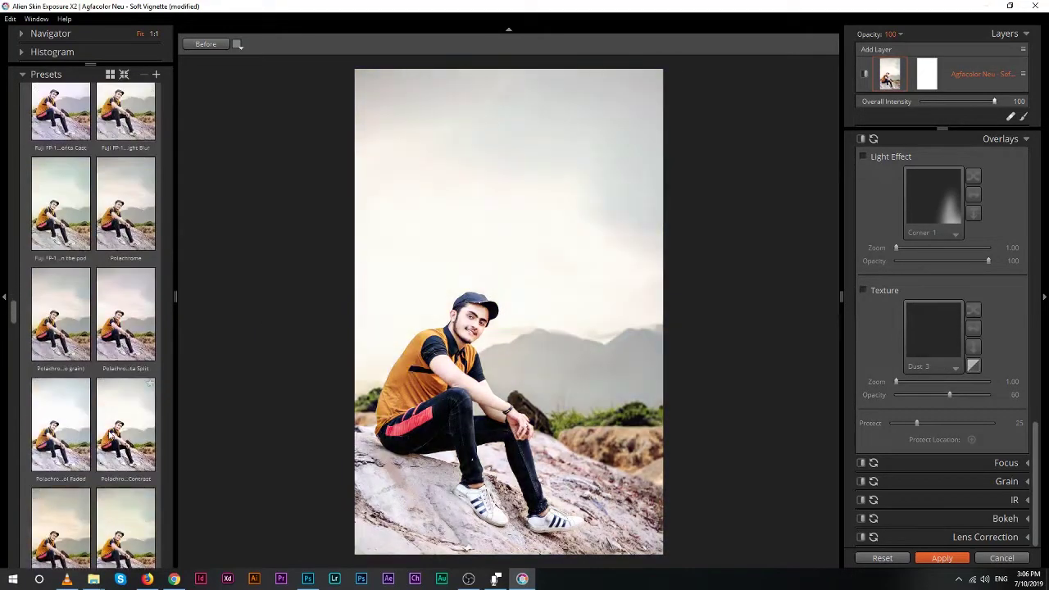
pyautogui.scroll(-3, 128, 427)
pyautogui.scroll(-5, 128, 426)
pyautogui.scroll(-5, 127, 426)
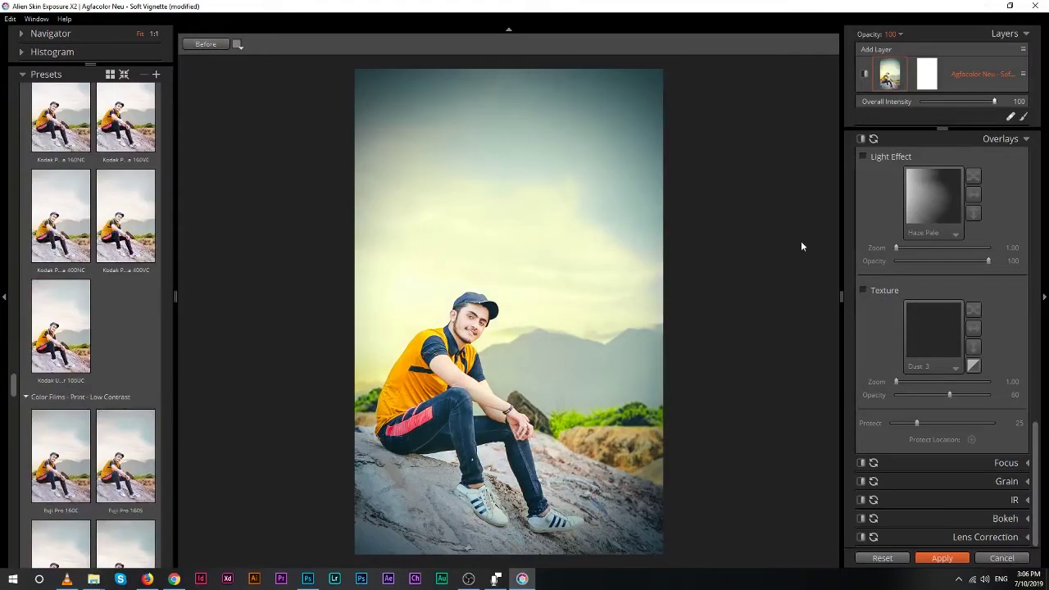
pyautogui.scroll(5, 1024, 465)
# Set the vignette amount to 61 and compare the tone curve effect off and on.
pyautogui.click(1005, 368)
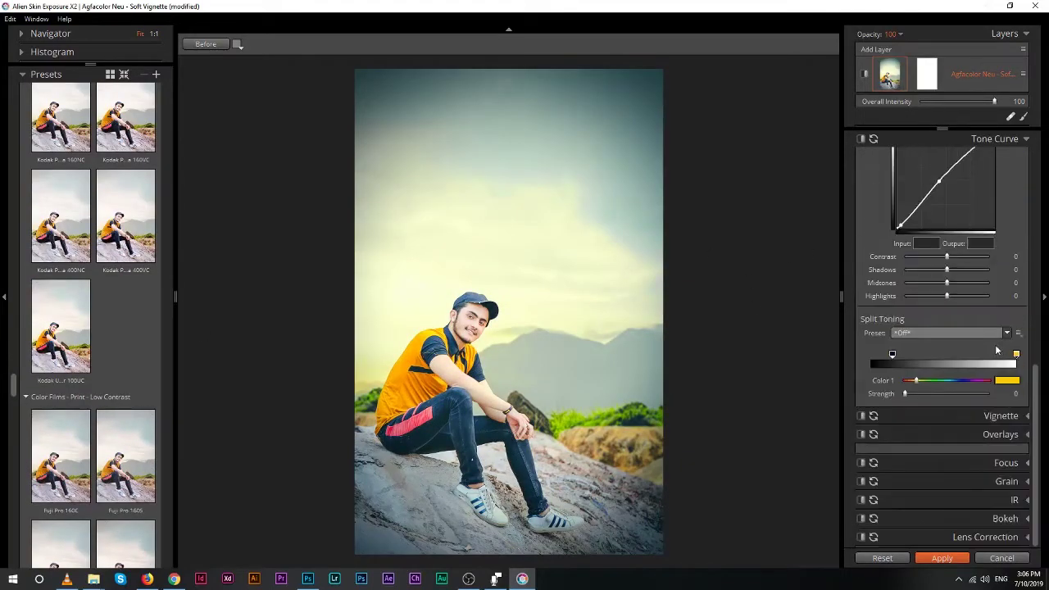
pyautogui.click(1004, 427)
pyautogui.moveTo(970, 466); pyautogui.dragTo(973, 461)
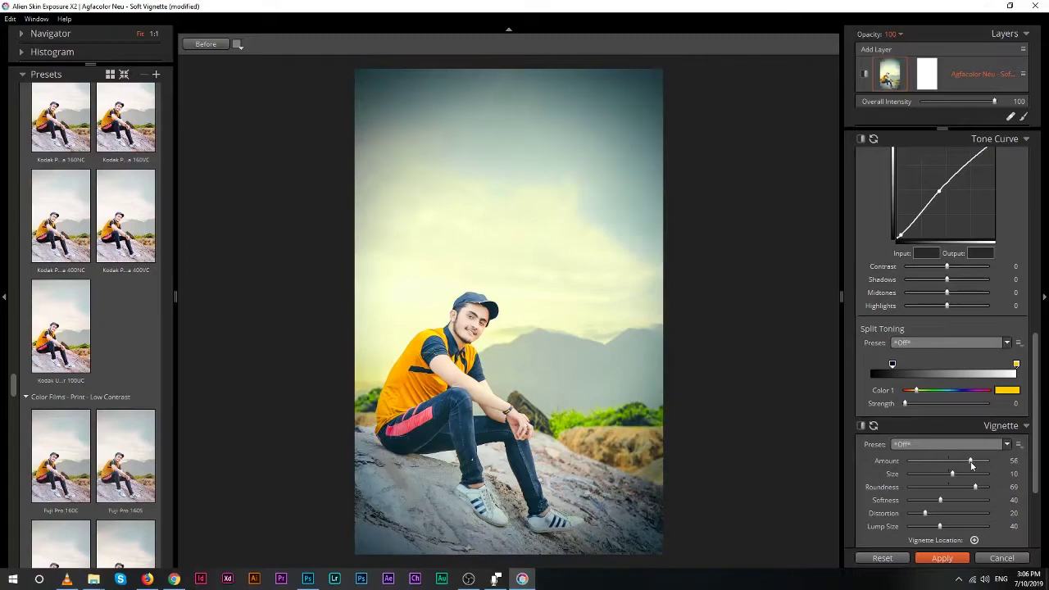
pyautogui.scroll(3, 951, 436)
pyautogui.click(862, 282)
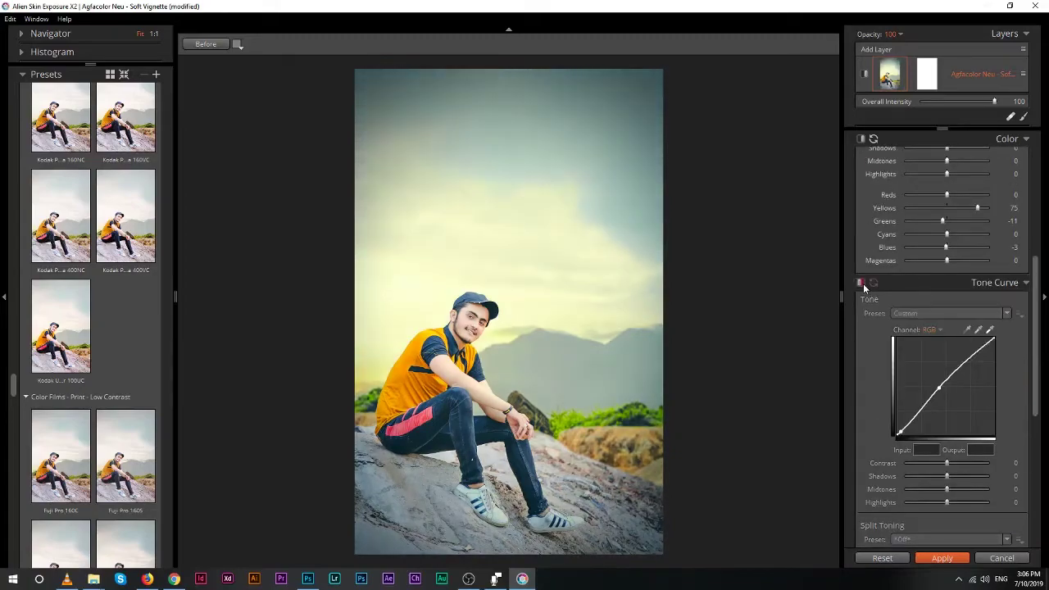
pyautogui.click(861, 283)
pyautogui.click(940, 285)
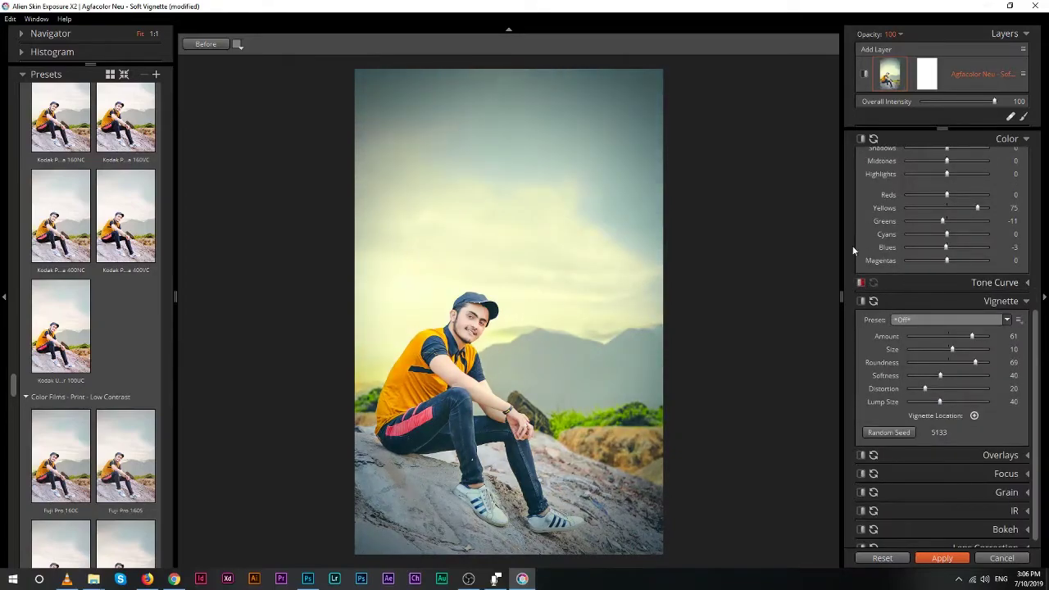
# Compare the color adjustments off and on, then apply the Exposure X2 look in Photoshop.
pyautogui.scroll(3, 883, 235)
pyautogui.scroll(2, 883, 235)
pyautogui.click(862, 204)
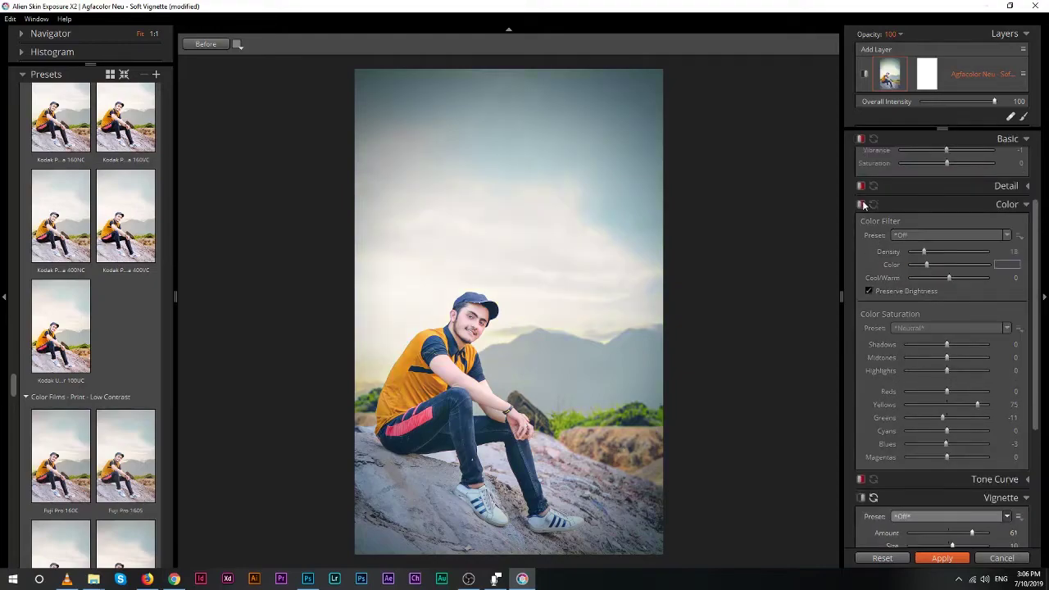
pyautogui.click(862, 204)
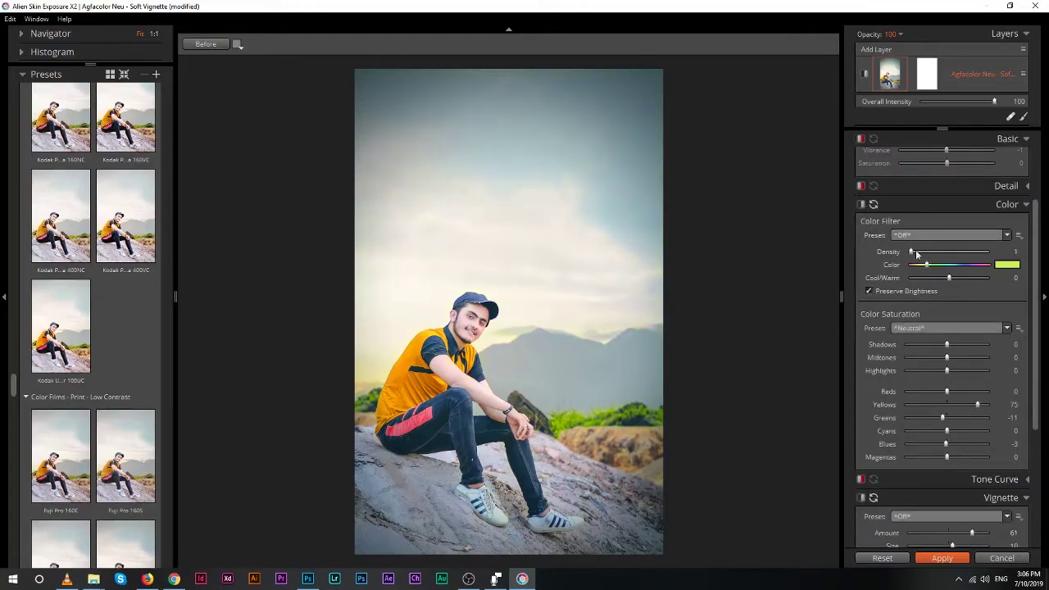
pyautogui.click(959, 560)
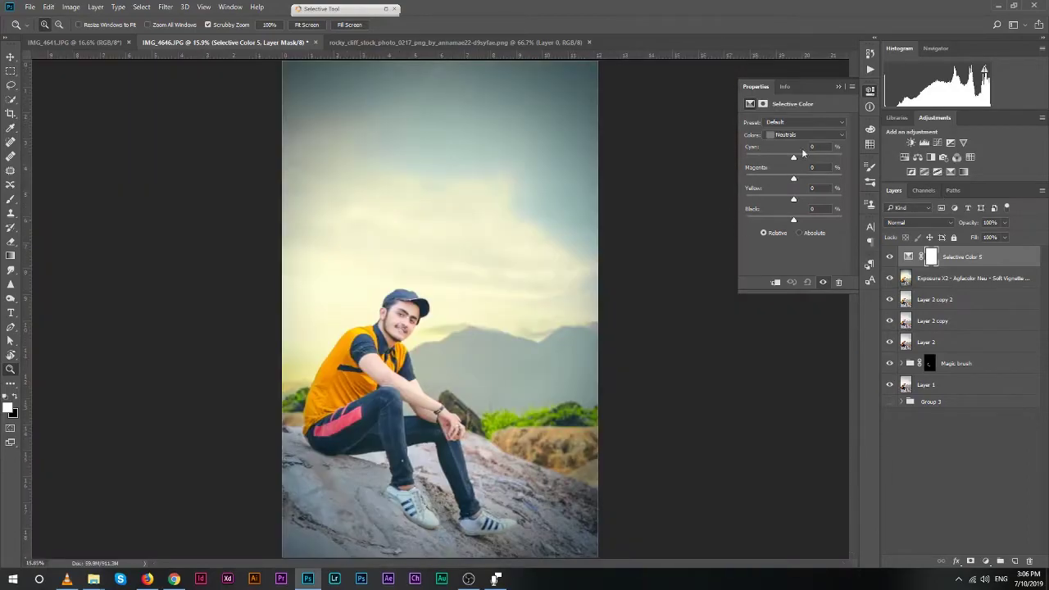
# In the Selective Color adjustment, set the Blacks range's Black value to -3.
pyautogui.click(806, 134)
pyautogui.click(787, 211)
pyautogui.moveTo(794, 220); pyautogui.dragTo(792, 221)
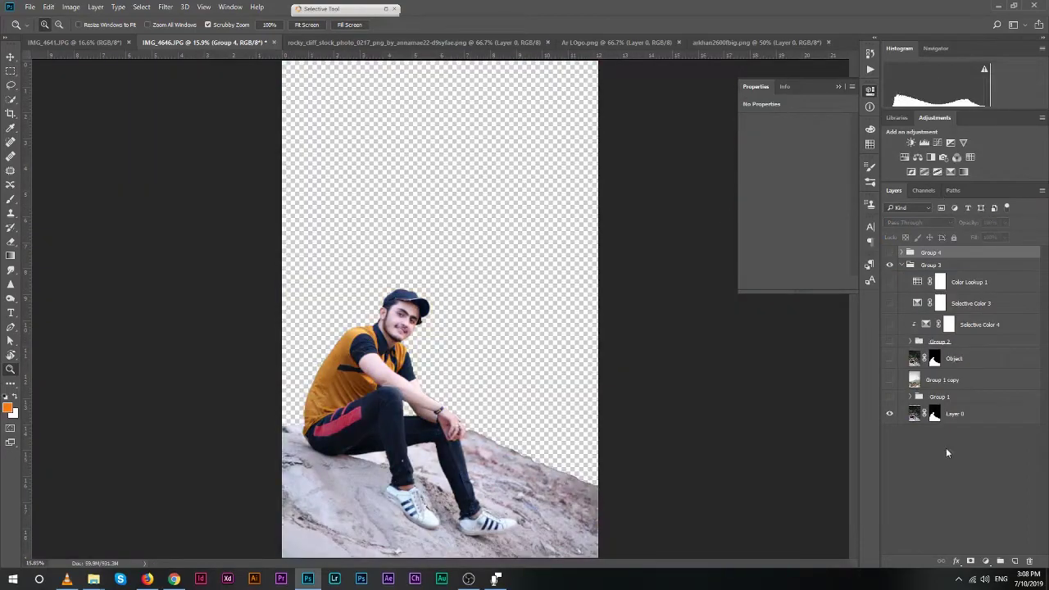
# Toggle Group 4's visibility to compare edits, leaving the watermarked composite showing.
pyautogui.click(891, 253)
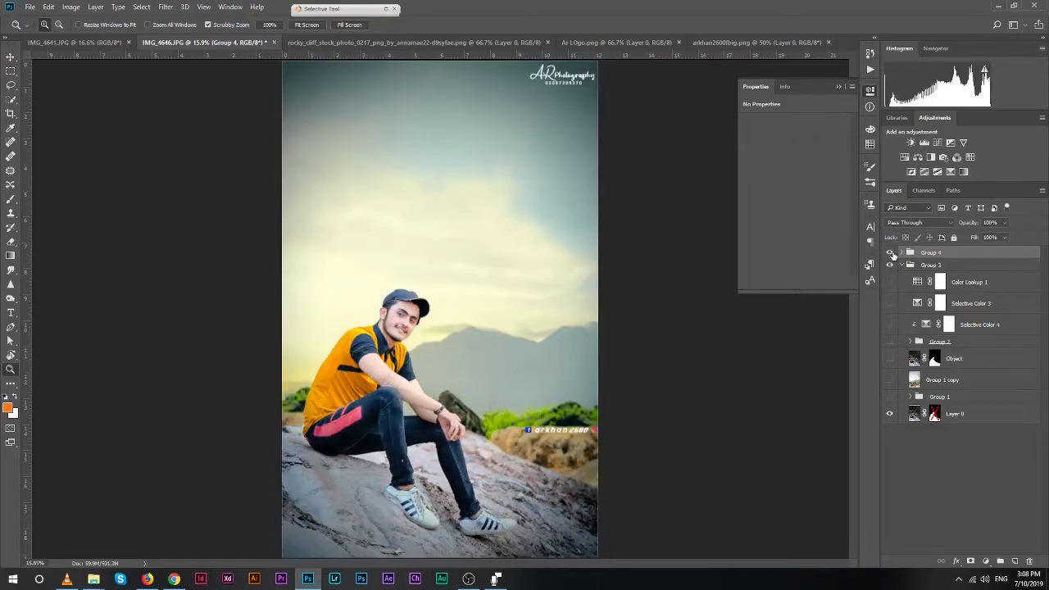
pyautogui.click(891, 254)
pyautogui.click(891, 254)
pyautogui.click(891, 253)
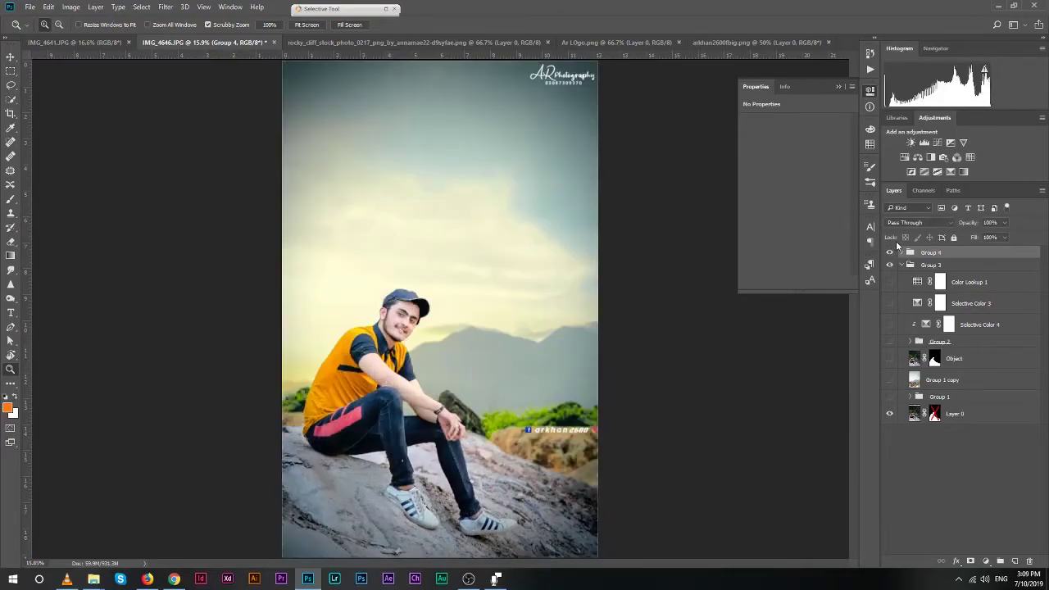